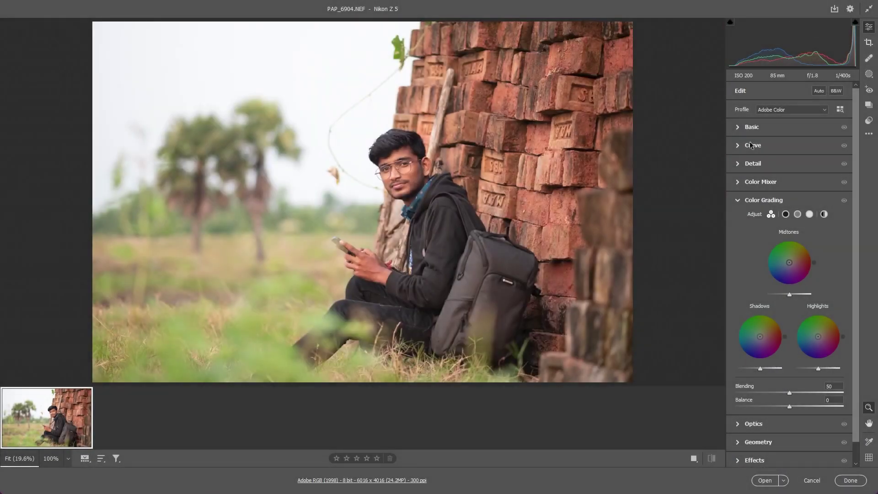
Auto-tone the photo, then set Temperature 4950, Contrast +9 and Saturation -5.
{"action": "left_click", "coordinate": [820, 91]}
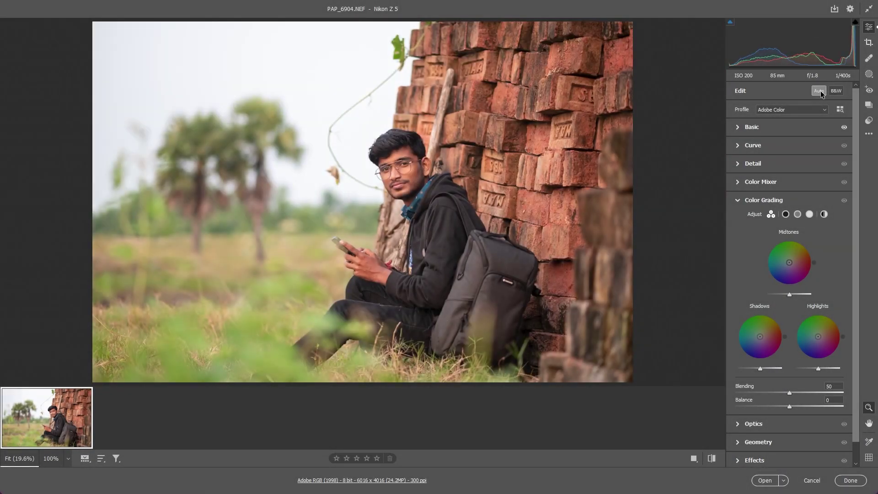
{"action": "left_click", "coordinate": [759, 128]}
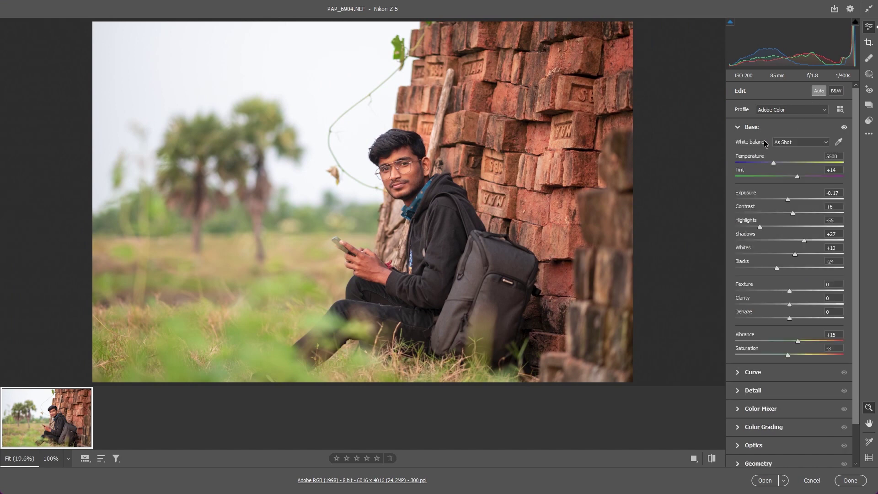
{"action": "left_click_drag", "start_coordinate": [772, 163], "coordinate": [767, 163]}
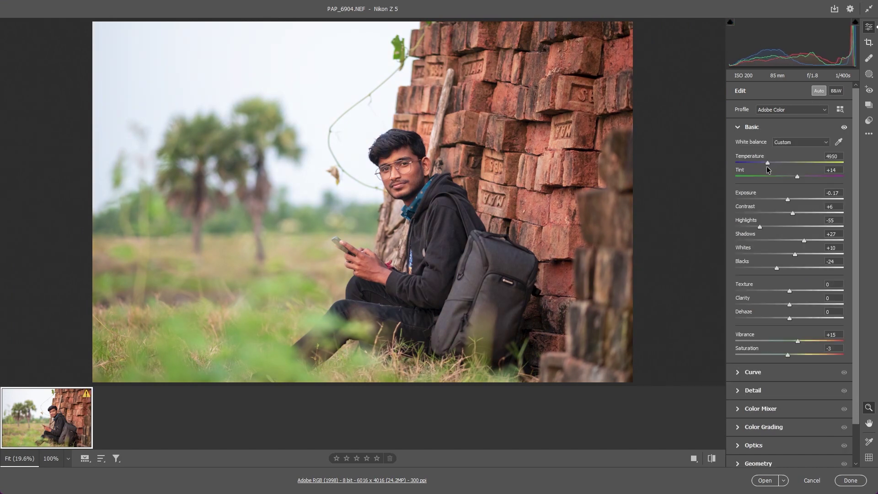
{"action": "left_click_drag", "start_coordinate": [795, 216], "coordinate": [797, 216]}
{"action": "left_click_drag", "start_coordinate": [787, 355], "coordinate": [787, 355]}
Desaturate the greens to -58 in the Color Mixer.
{"action": "left_click", "coordinate": [770, 391]}
{"action": "left_click", "coordinate": [769, 259]}
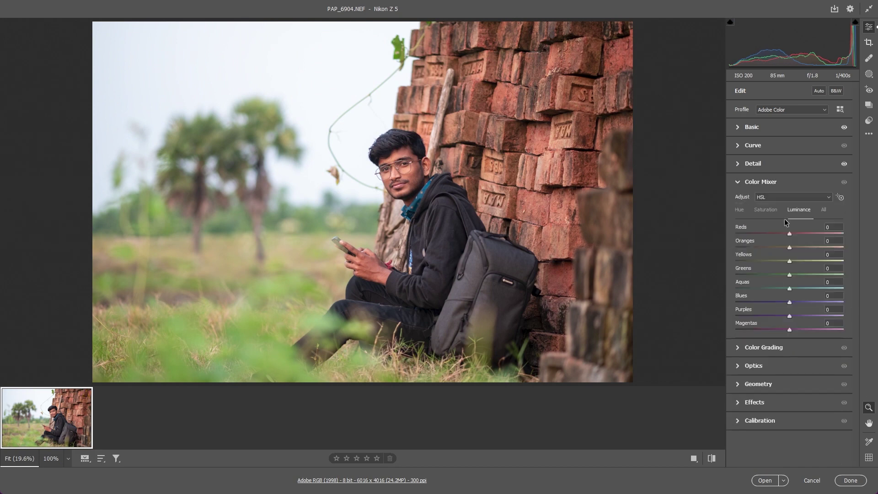
{"action": "left_click", "coordinate": [766, 210]}
{"action": "mouse_move", "coordinate": [789, 275]}
{"action": "left_mouse_down"}
{"action": "mouse_move", "coordinate": [758, 279]}
{"action": "mouse_move", "coordinate": [786, 276]}
{"action": "left_mouse_up"}
{"action": "left_click", "coordinate": [798, 209]}
Darken the shadows luminance to -37 and brighten the oranges luminance to +4.
{"action": "left_click", "coordinate": [764, 347]}
{"action": "left_click_drag", "start_coordinate": [754, 368], "coordinate": [751, 368]}
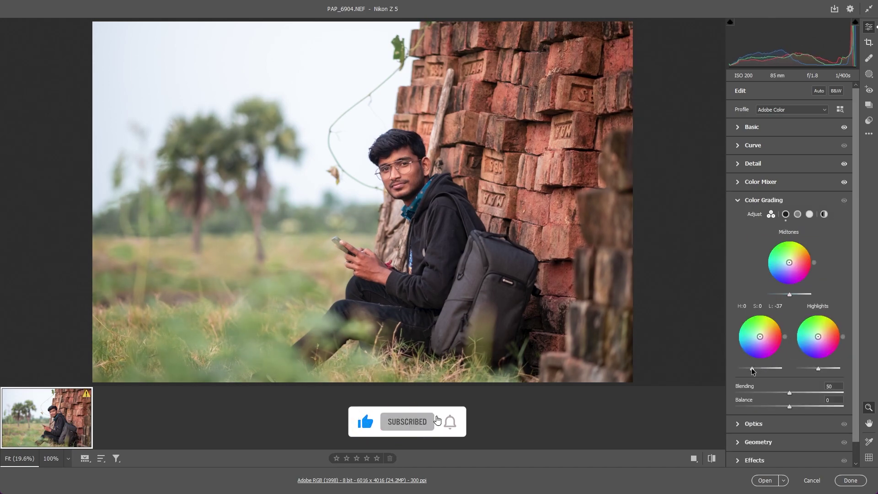
{"action": "left_click", "coordinate": [400, 169]}
{"action": "left_click", "coordinate": [760, 181]}
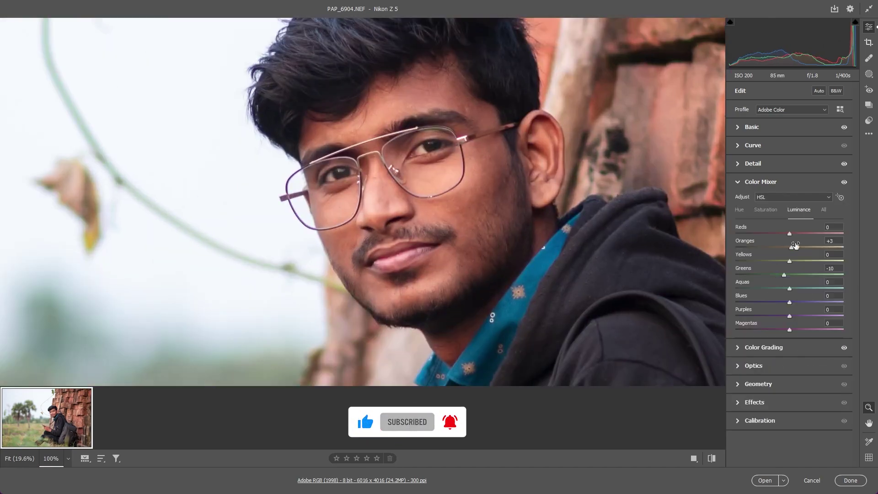
{"action": "left_click_drag", "start_coordinate": [785, 247], "coordinate": [792, 247]}
{"action": "key", "text": "ctrl+0"}
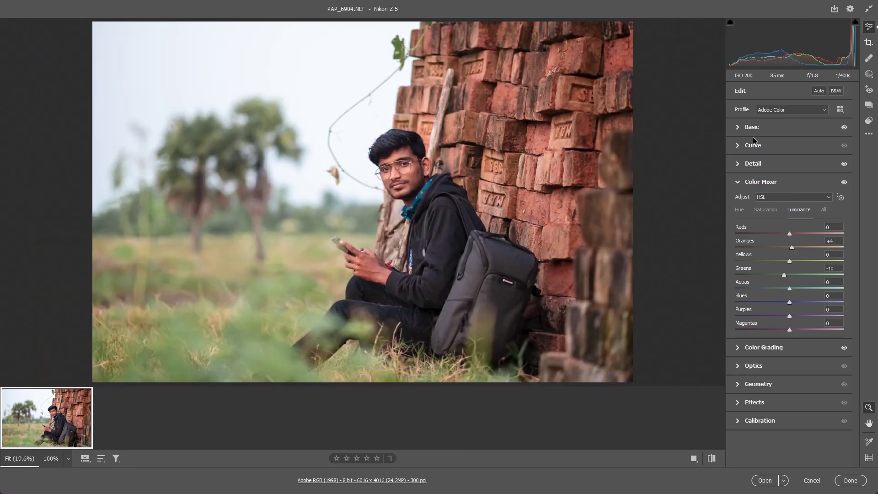
Add a -10 vignette and shift the Calibration green primary hue and saturation.
{"action": "left_click", "coordinate": [783, 351]}
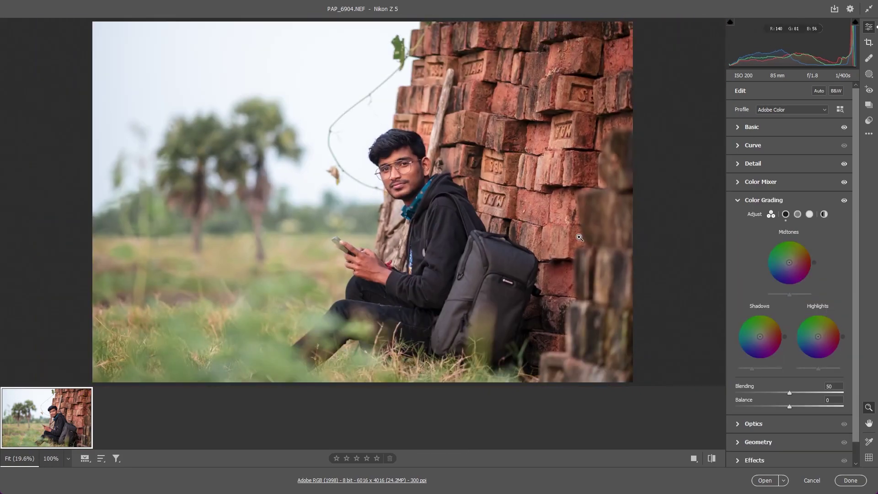
{"action": "scroll", "coordinate": [801, 420], "scroll_direction": "down", "scroll_amount": 1}
{"action": "left_click", "coordinate": [777, 439]}
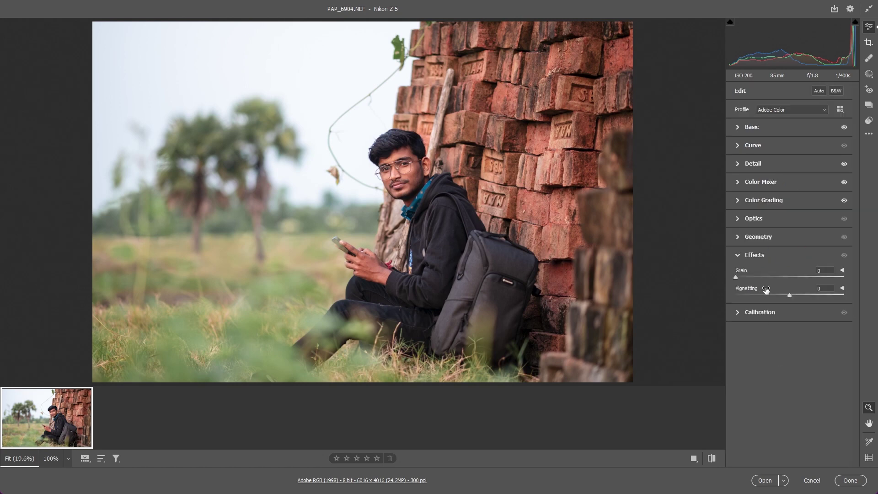
{"action": "left_click_drag", "start_coordinate": [790, 294], "coordinate": [784, 296]}
{"action": "left_click", "coordinate": [760, 311]}
{"action": "left_click_drag", "start_coordinate": [789, 402], "coordinate": [801, 389]}
{"action": "left_click", "coordinate": [774, 165]}
Add points to the master tone curve and lower the shadow point slightly.
{"action": "left_click", "coordinate": [780, 146]}
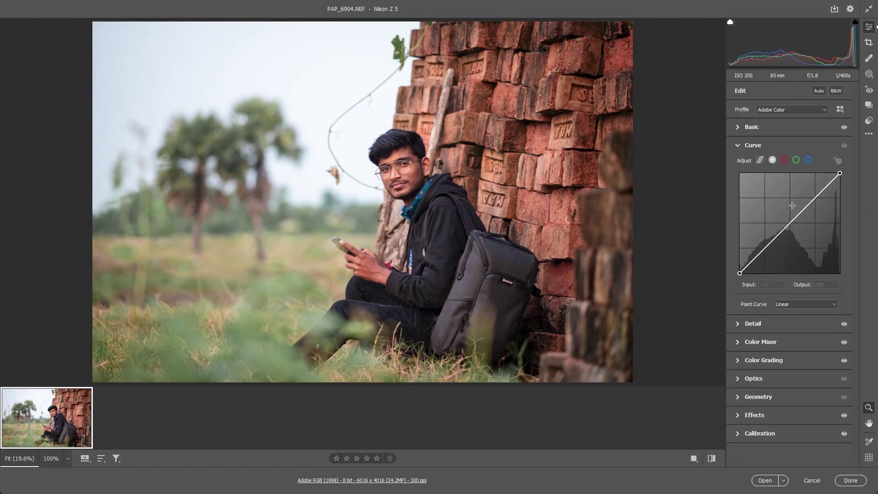
{"action": "left_click", "coordinate": [789, 224]}
{"action": "left_click", "coordinate": [764, 249]}
{"action": "left_click_drag", "start_coordinate": [754, 258], "coordinate": [753, 260]}
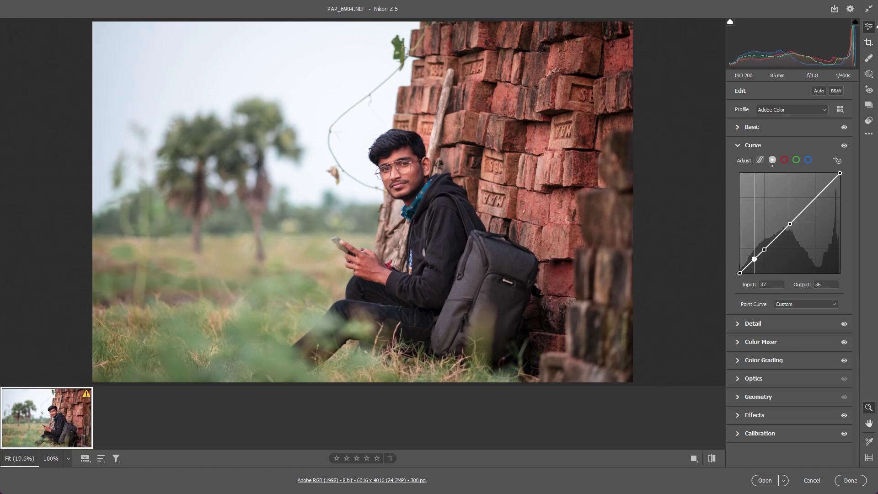
Pull the red channel curve slightly down in the midtones and shadows.
{"action": "left_click", "coordinate": [784, 160]}
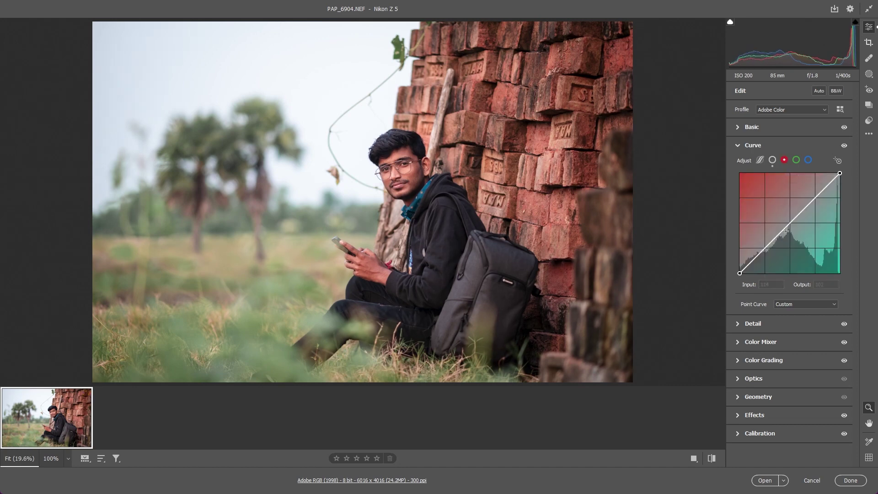
{"action": "left_click_drag", "start_coordinate": [790, 222], "coordinate": [789, 223]}
{"action": "left_click", "coordinate": [765, 249]}
{"action": "left_click_drag", "start_coordinate": [755, 258], "coordinate": [754, 259]}
{"action": "key", "text": "ctrl+alt+0"}
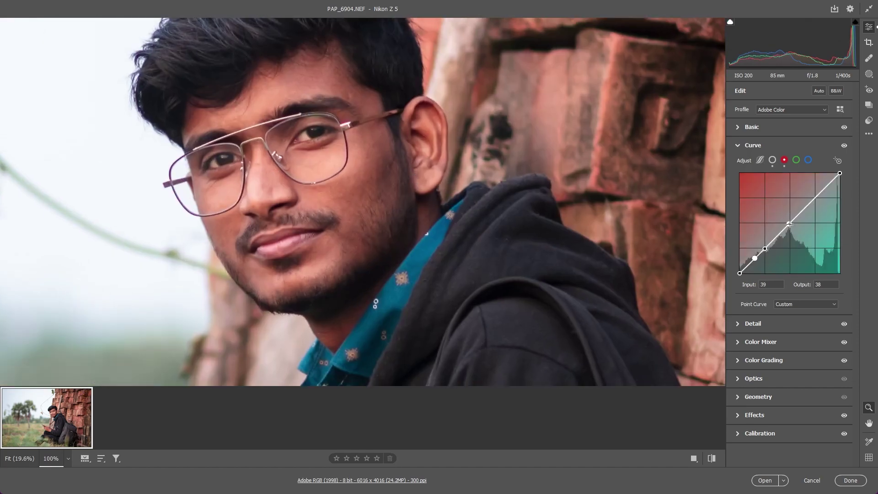
{"action": "left_click", "coordinate": [790, 224]}
{"action": "key", "text": "ctrl+0"}
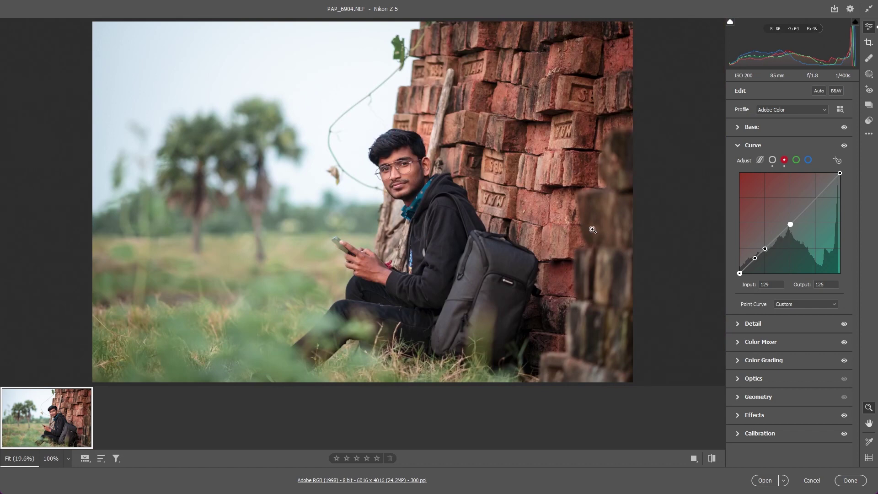
{"action": "key", "text": "ctrl+alt+0"}
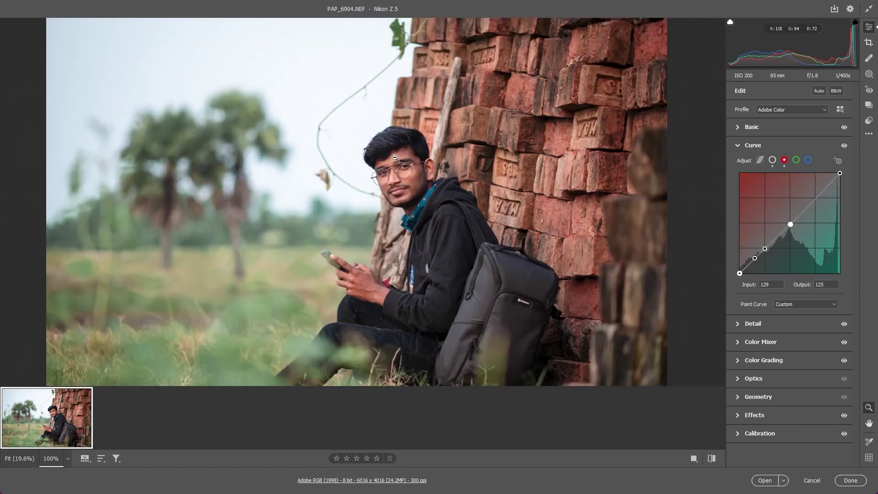
{"action": "left_click", "coordinate": [753, 323]}
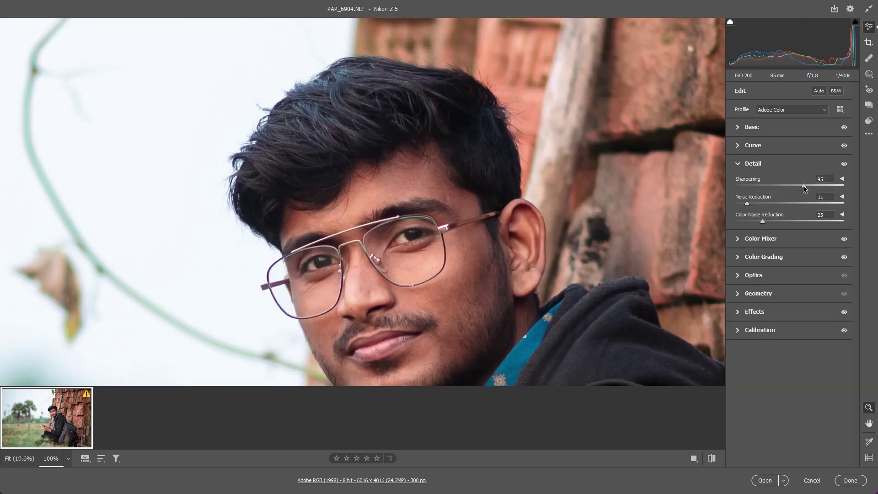
Ease green primary saturation to -8 and compare before/after on the face.
{"action": "key", "text": "ctrl+0"}
{"action": "left_click", "coordinate": [764, 349]}
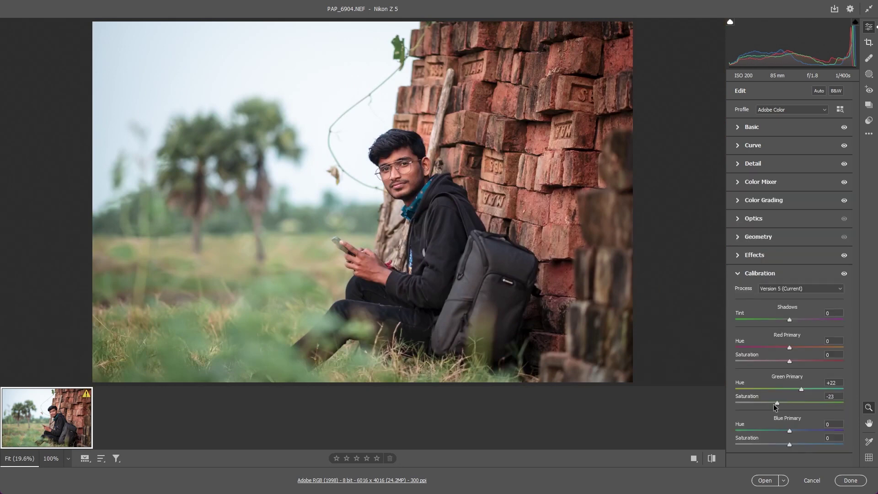
{"action": "left_click_drag", "start_coordinate": [776, 404], "coordinate": [784, 403]}
{"action": "key", "text": "y"}
{"action": "left_click", "coordinate": [649, 176]}
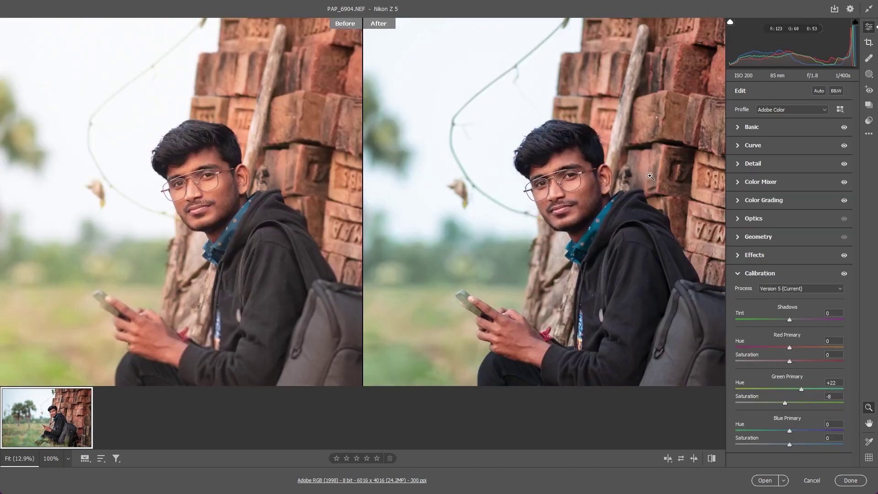
Desaturate the greens to -74 and shift the greens hue to -19.
{"action": "left_click", "coordinate": [760, 181]}
{"action": "left_click", "coordinate": [765, 209]}
{"action": "left_click_drag", "start_coordinate": [789, 275], "coordinate": [750, 275]}
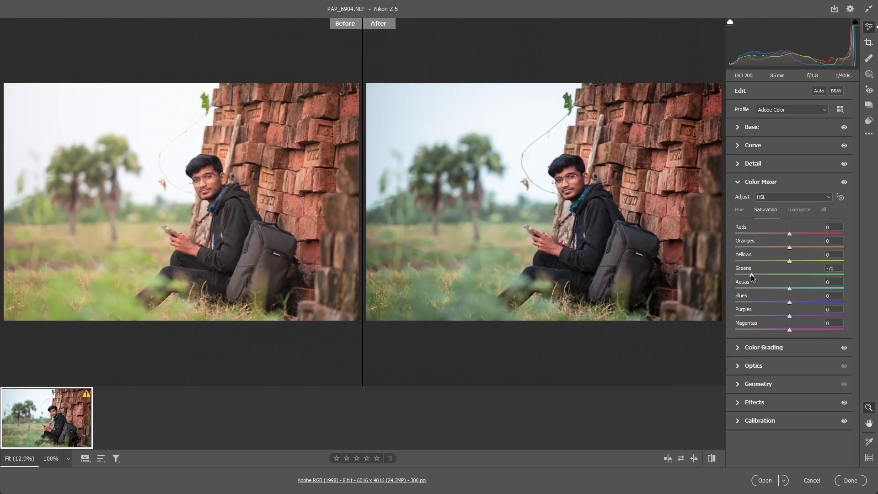
{"action": "left_click", "coordinate": [743, 209]}
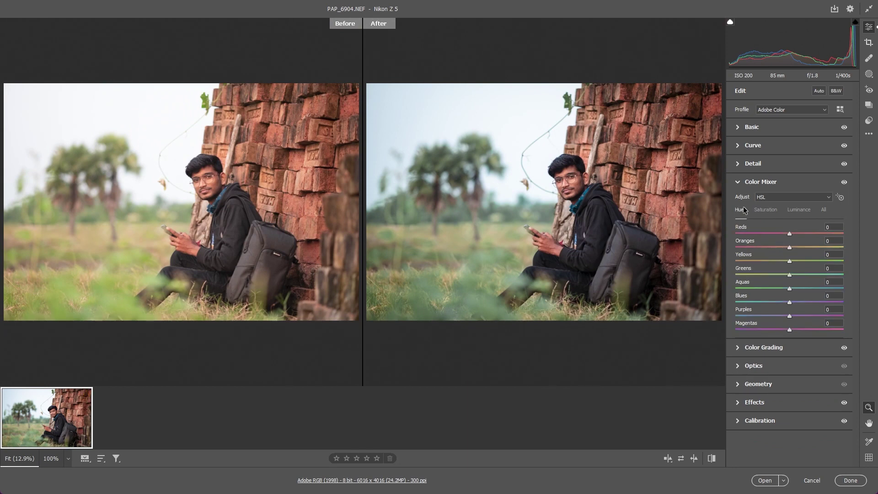
{"action": "mouse_move", "coordinate": [789, 274]}
{"action": "left_mouse_down"}
{"action": "mouse_move", "coordinate": [779, 274]}
{"action": "mouse_move", "coordinate": [781, 261]}
{"action": "mouse_move", "coordinate": [779, 271]}
{"action": "left_mouse_up"}
{"action": "left_click", "coordinate": [803, 213]}
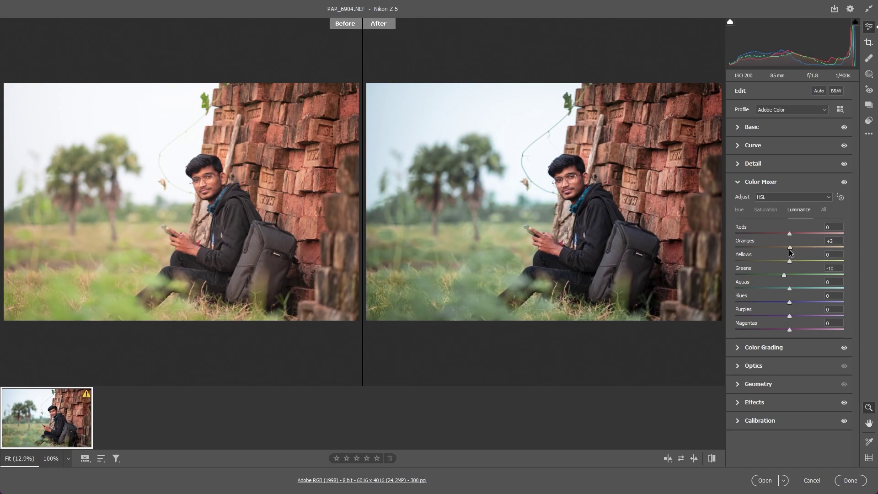
Open the edited photo in Photoshop and duplicate the Background layer.
{"action": "left_click", "coordinate": [764, 479]}
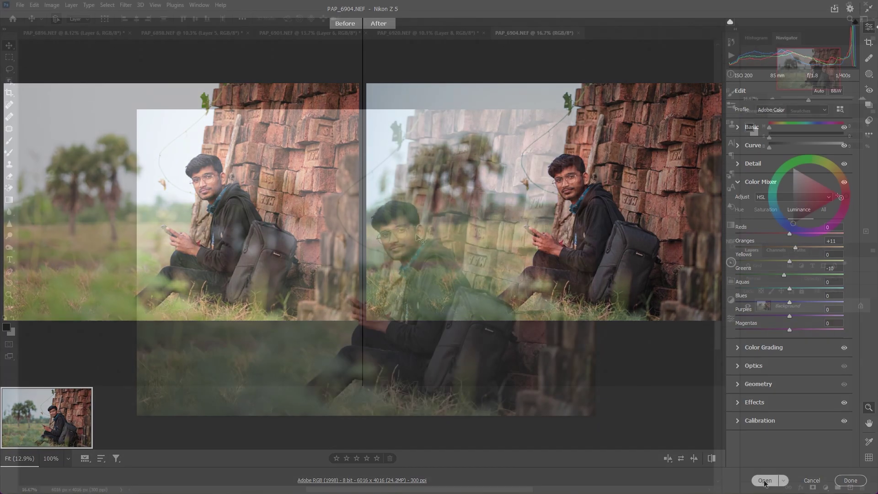
{"action": "scroll", "coordinate": [403, 232], "scroll_direction": "up", "scroll_amount": 1}
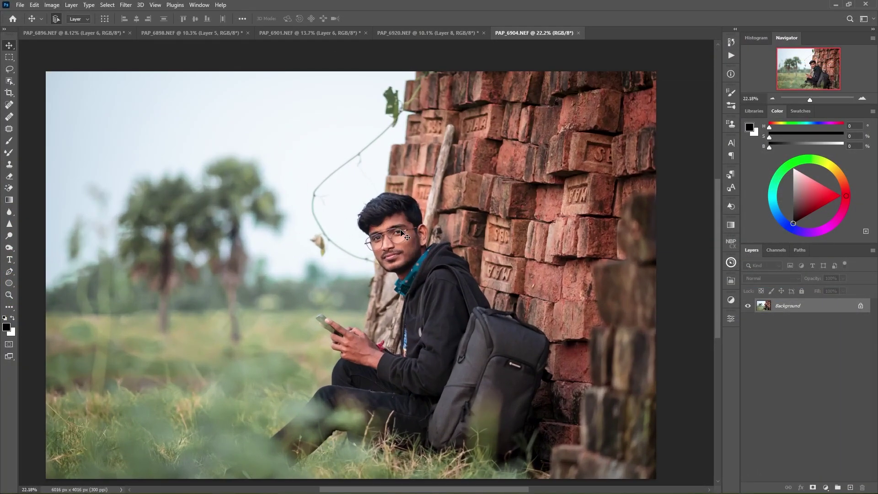
{"action": "key", "text": "ctrl+j"}
{"action": "scroll", "coordinate": [402, 222], "scroll_direction": "up", "scroll_amount": 1}
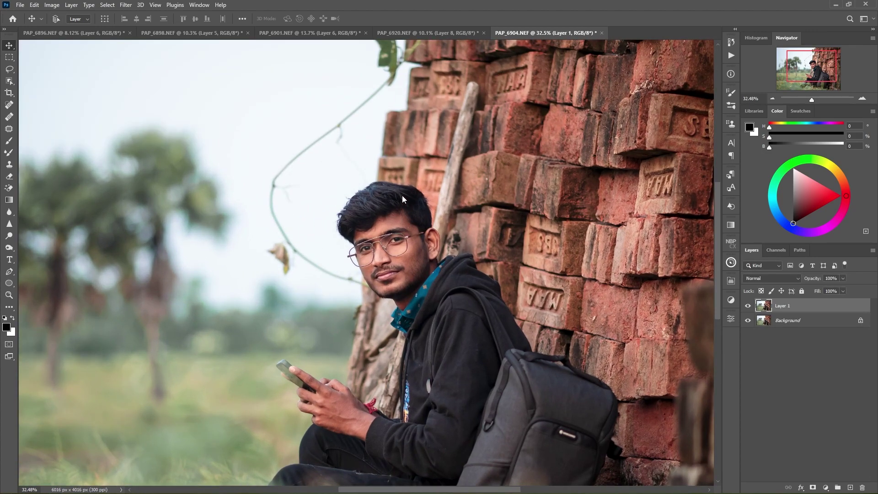
In Liquify, reshape and smooth the hair on top of the head.
{"action": "key", "text": "shift+ctrl+x"}
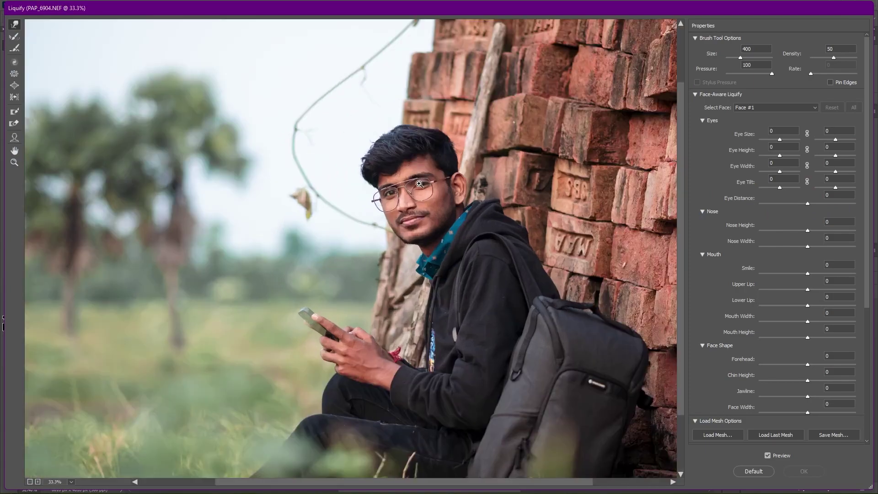
{"action": "left_click", "coordinate": [419, 183]}
{"action": "left_click", "coordinate": [415, 214]}
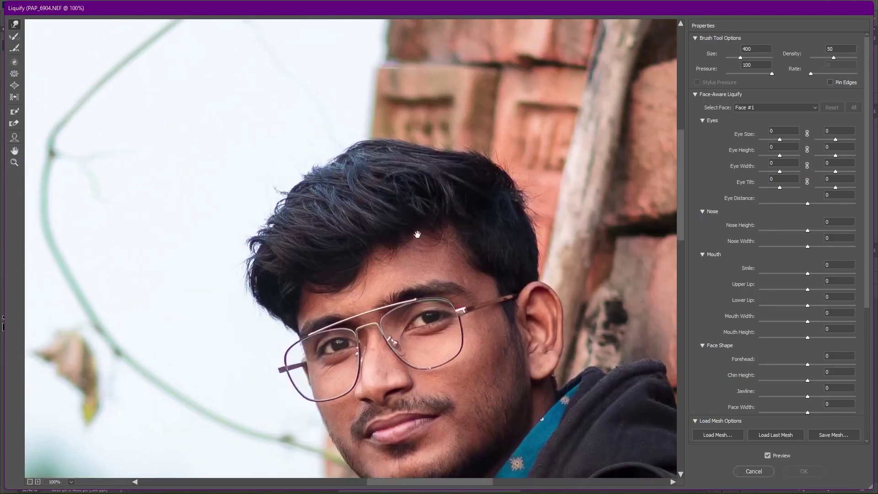
{"action": "left_click_drag", "start_coordinate": [423, 166], "coordinate": [431, 161]}
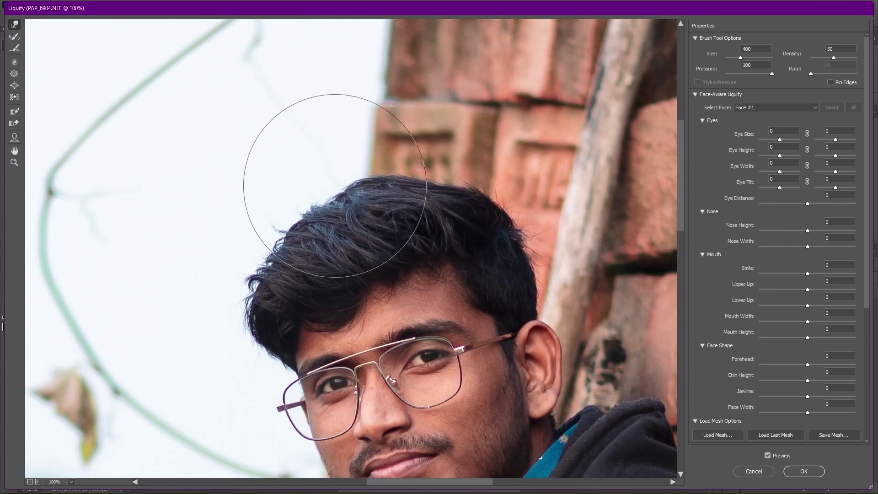
{"action": "mouse_move", "coordinate": [324, 181]}
{"action": "left_mouse_down"}
{"action": "mouse_move", "coordinate": [297, 217]}
{"action": "mouse_move", "coordinate": [260, 239]}
{"action": "mouse_move", "coordinate": [265, 252]}
{"action": "left_mouse_up"}
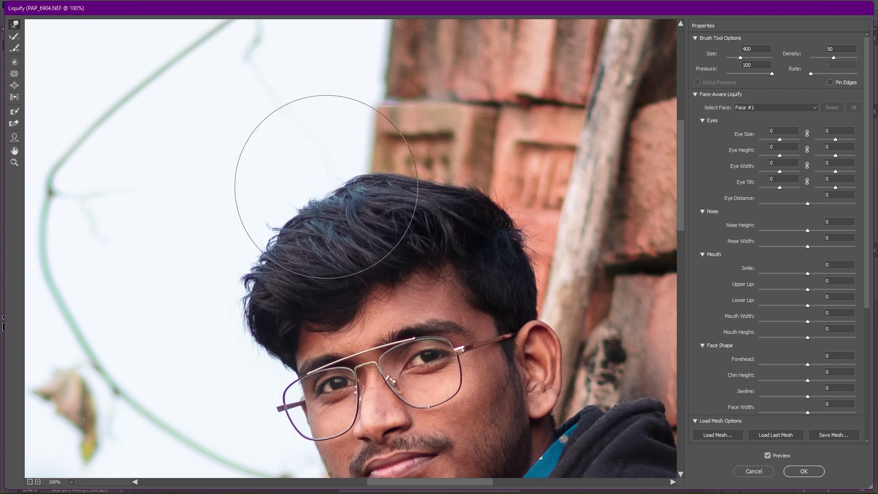
Narrow the jawline to -17 and apply the Liquify reshape.
{"action": "key", "text": "ctrl+space"}
{"action": "left_click", "coordinate": [326, 189], "text": "alt"}
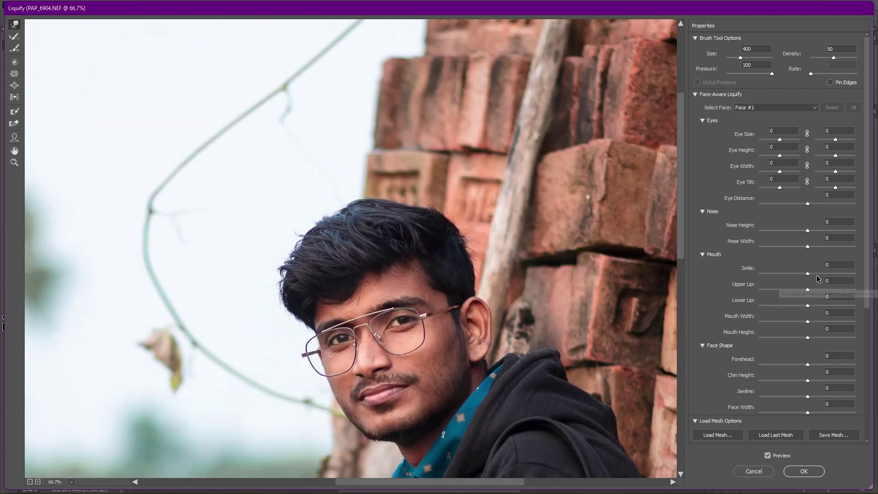
{"action": "key", "text": "ctrl+minus"}
{"action": "key", "text": "ctrl+minus"}
{"action": "key", "text": "ctrl+minus"}
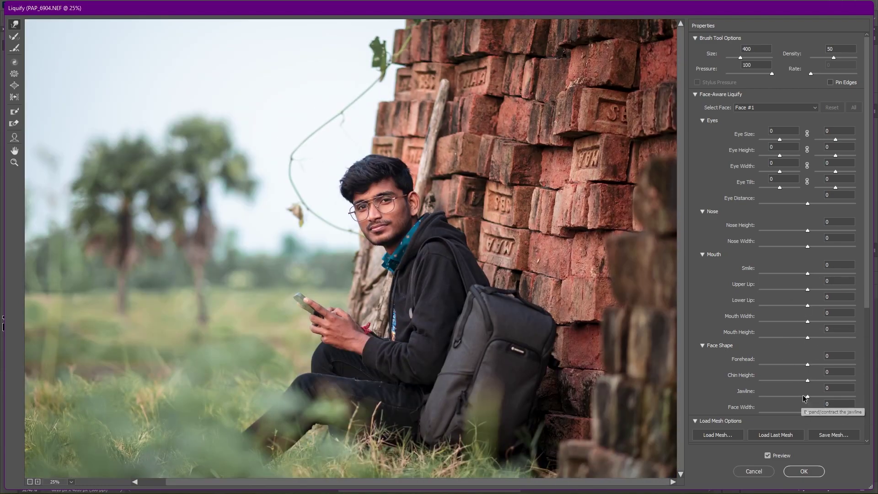
{"action": "left_click_drag", "start_coordinate": [807, 396], "coordinate": [802, 396]}
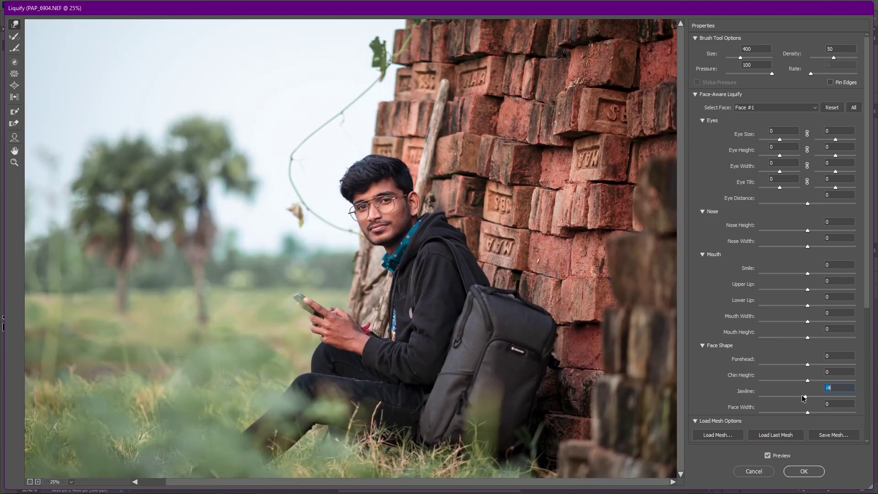
{"action": "left_click", "coordinate": [803, 471]}
Add a Selective Color layer and change the black amount in the Greens.
{"action": "scroll", "coordinate": [398, 250], "scroll_direction": "down", "scroll_amount": 2}
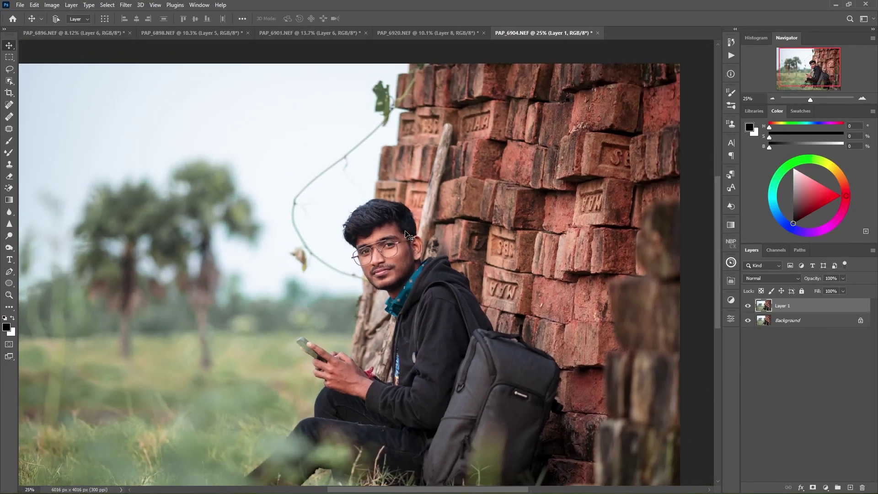
{"action": "scroll", "coordinate": [389, 250], "scroll_direction": "down", "scroll_amount": 2}
{"action": "scroll", "coordinate": [380, 250], "scroll_direction": "down", "scroll_amount": 1}
{"action": "scroll", "coordinate": [379, 249], "scroll_direction": "up", "scroll_amount": 1}
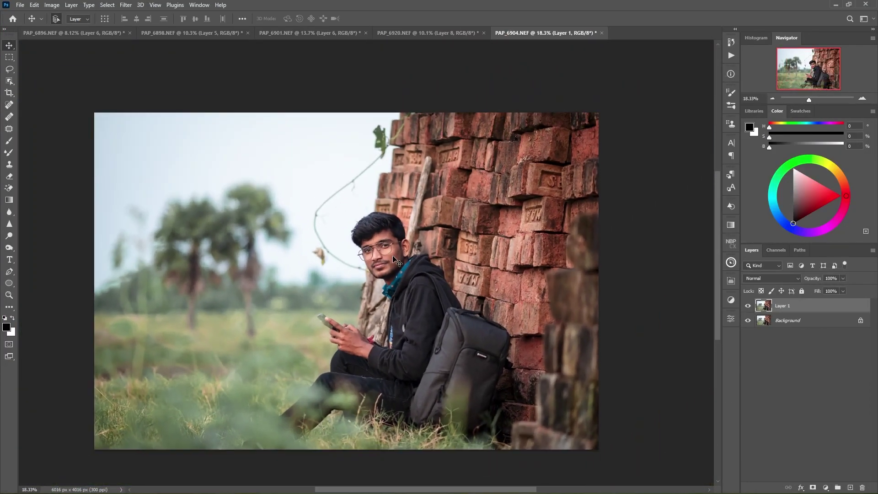
{"action": "left_click", "coordinate": [826, 487]}
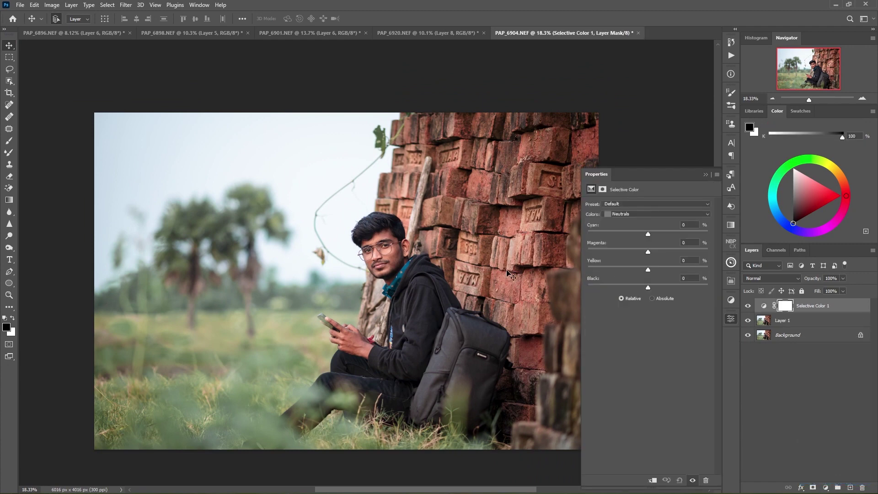
{"action": "left_click", "coordinate": [623, 214]}
{"action": "left_click", "coordinate": [623, 235]}
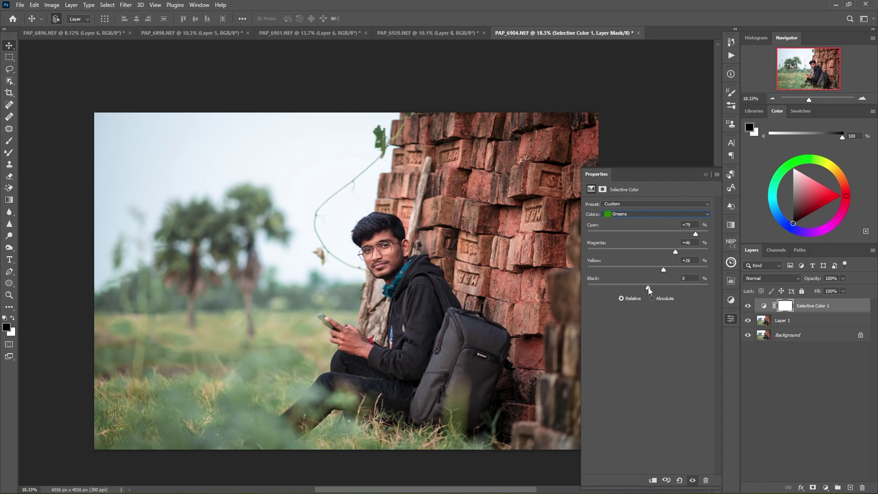
{"action": "left_click_drag", "start_coordinate": [664, 286], "coordinate": [625, 287]}
Trim the Yellows to magenta -4, yellow -4 and black +13.
{"action": "left_click", "coordinate": [657, 214]}
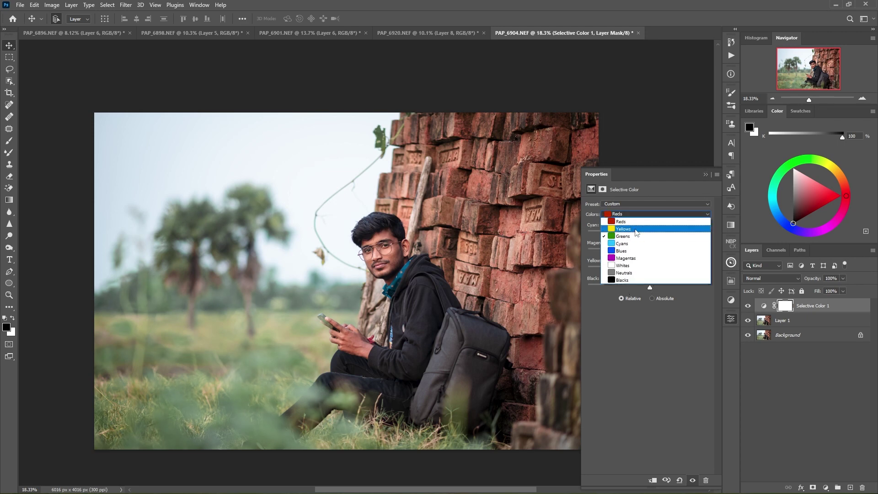
{"action": "left_click", "coordinate": [640, 223]}
{"action": "mouse_move", "coordinate": [648, 251]}
{"action": "left_mouse_down"}
{"action": "mouse_move", "coordinate": [637, 250]}
{"action": "mouse_move", "coordinate": [657, 251]}
{"action": "mouse_move", "coordinate": [599, 257]}
{"action": "mouse_move", "coordinate": [646, 253]}
{"action": "mouse_move", "coordinate": [632, 269]}
{"action": "mouse_move", "coordinate": [645, 269]}
{"action": "mouse_move", "coordinate": [648, 287]}
{"action": "left_mouse_up"}
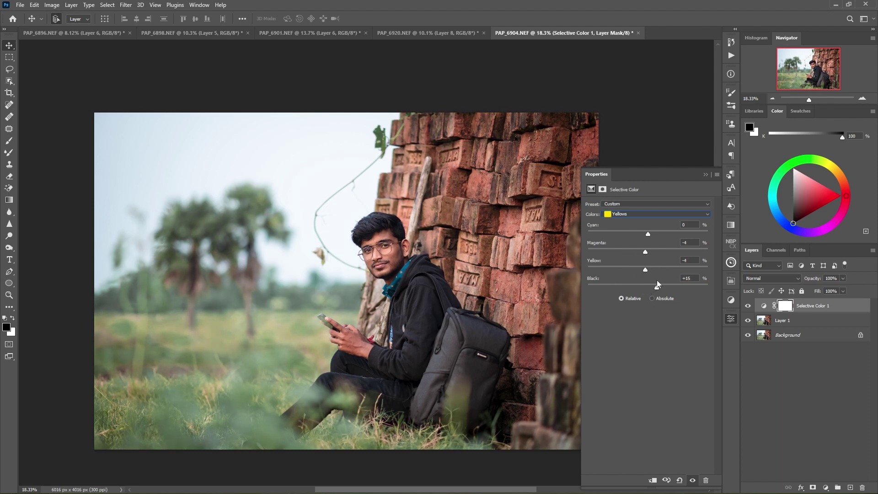
{"action": "left_click", "coordinate": [710, 175]}
Stamp all visible layers into a new Layer 2 and launch the Camera Raw Filter.
{"action": "key", "text": "ctrl+shift+alt+e"}
{"action": "scroll", "coordinate": [373, 250], "scroll_direction": "up", "scroll_amount": 2}
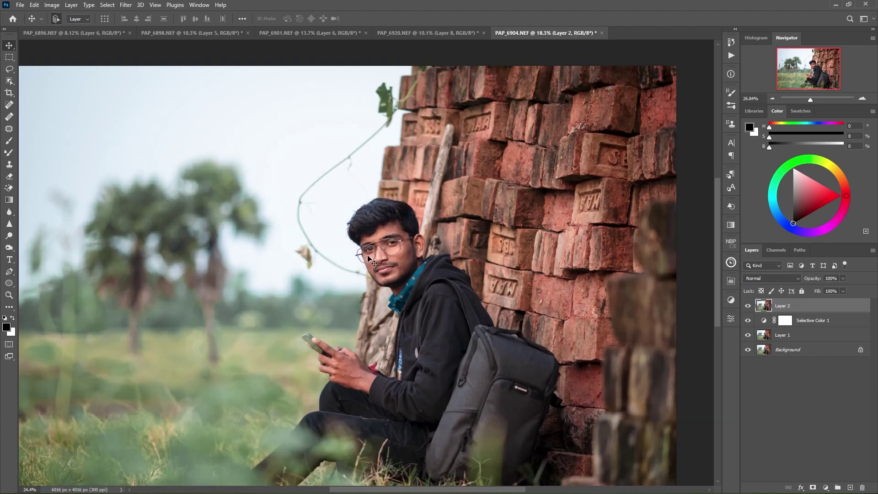
{"action": "scroll", "coordinate": [389, 249], "scroll_direction": "up", "scroll_amount": 3}
{"action": "scroll", "coordinate": [411, 248], "scroll_direction": "up", "scroll_amount": 1}
{"action": "scroll", "coordinate": [432, 247], "scroll_direction": "up", "scroll_amount": 2}
{"action": "scroll", "coordinate": [430, 245], "scroll_direction": "down", "scroll_amount": 3}
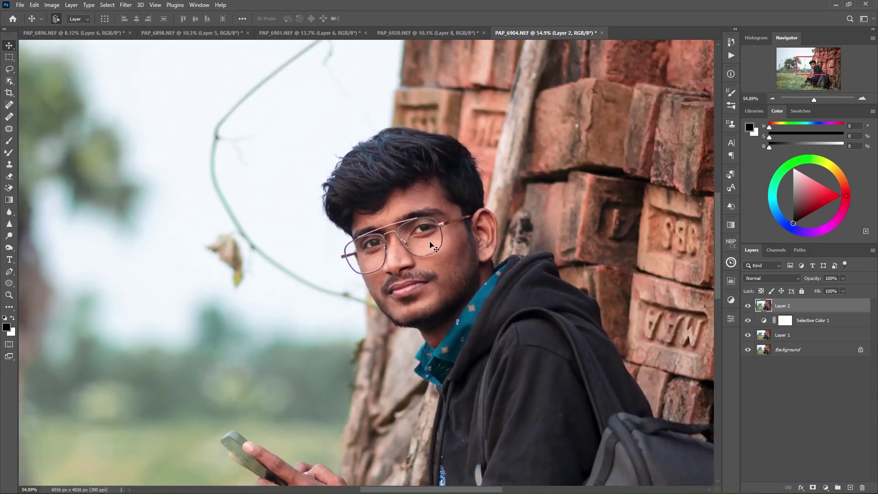
{"action": "scroll", "coordinate": [411, 242], "scroll_direction": "down", "scroll_amount": 1}
{"action": "scroll", "coordinate": [398, 241], "scroll_direction": "down", "scroll_amount": 1}
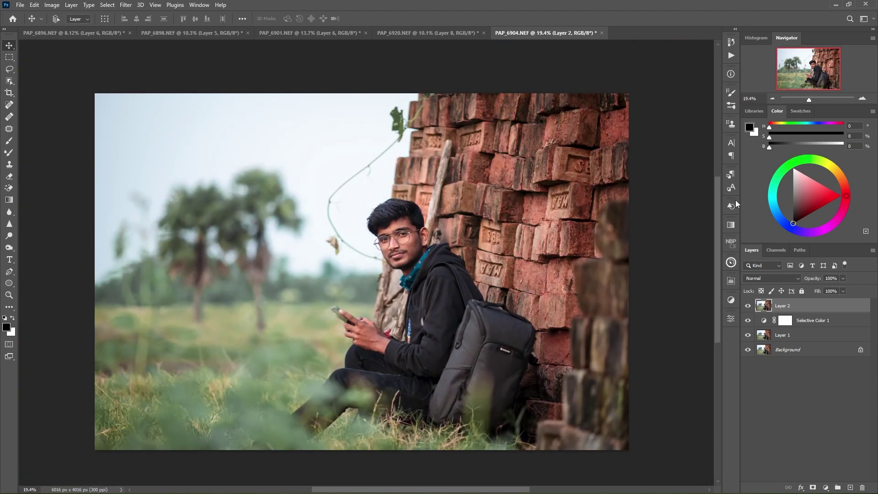
{"action": "key", "text": "ctrl+shift+a"}
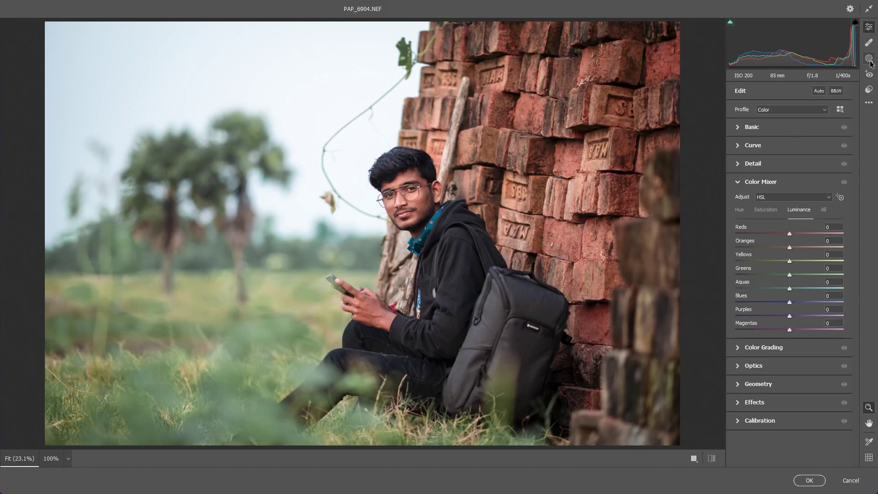
Create an automatic Select Sky mask.
{"action": "left_click", "coordinate": [868, 58]}
{"action": "left_click", "coordinate": [753, 122]}
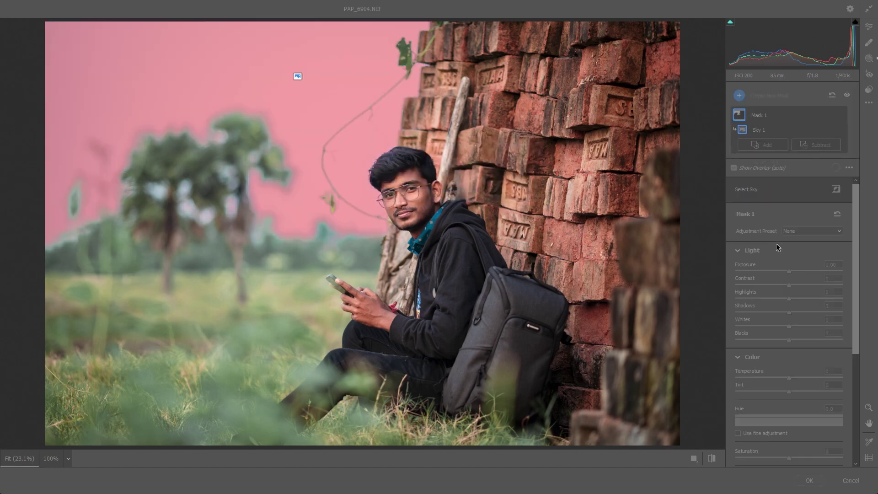
{"action": "left_click", "coordinate": [775, 250]}
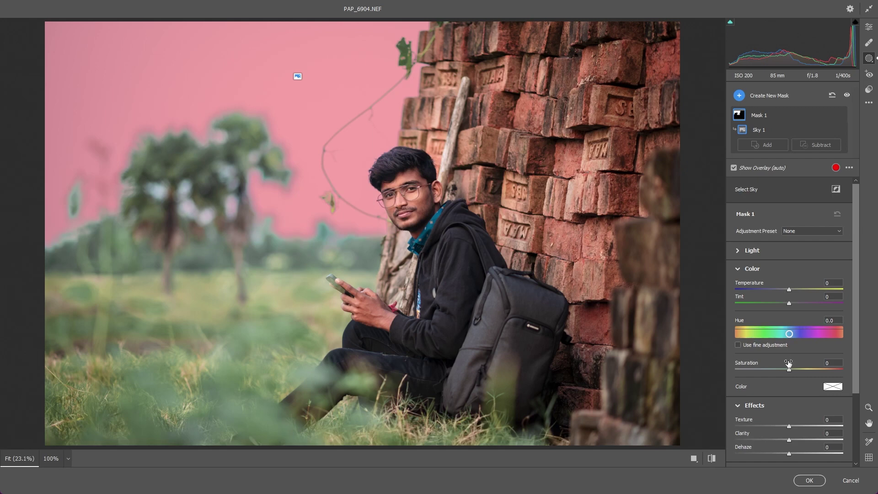
{"action": "scroll", "coordinate": [809, 384], "scroll_direction": "down", "scroll_amount": 3}
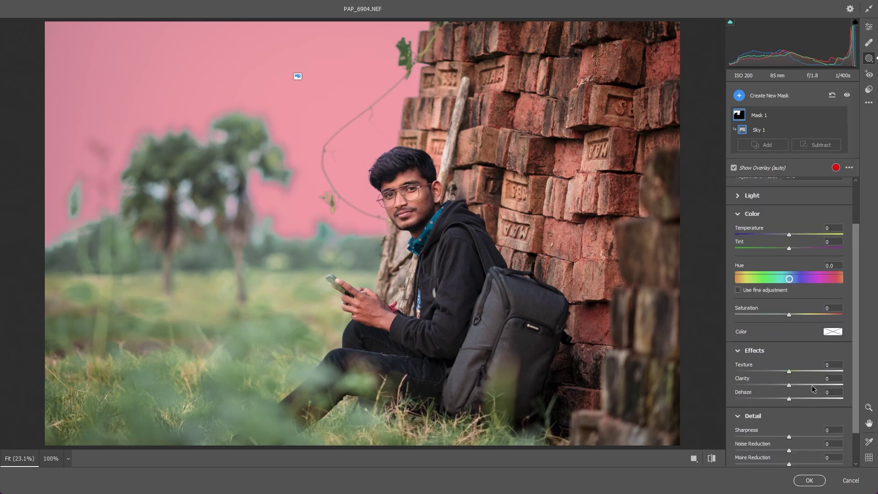
{"action": "scroll", "coordinate": [805, 372], "scroll_direction": "up", "scroll_amount": 3}
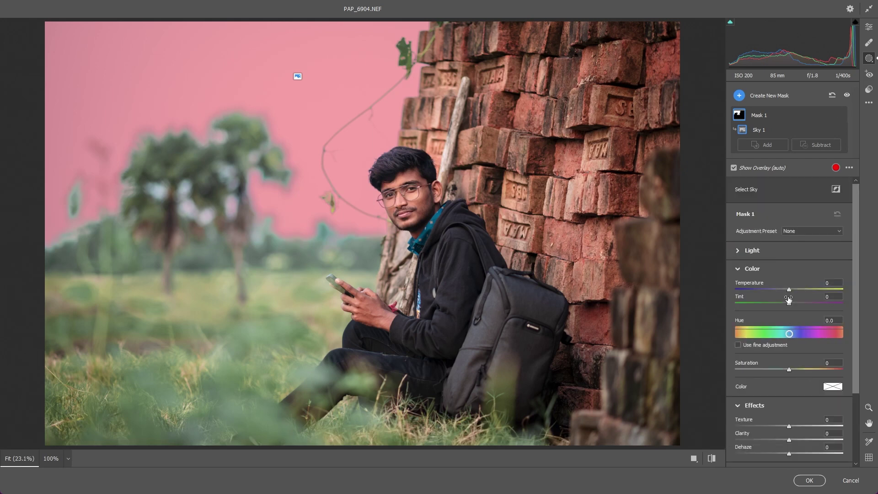
Cool the sky to Temperature -14 and darken its Exposure to -0.80.
{"action": "left_click_drag", "start_coordinate": [788, 293], "coordinate": [776, 292]}
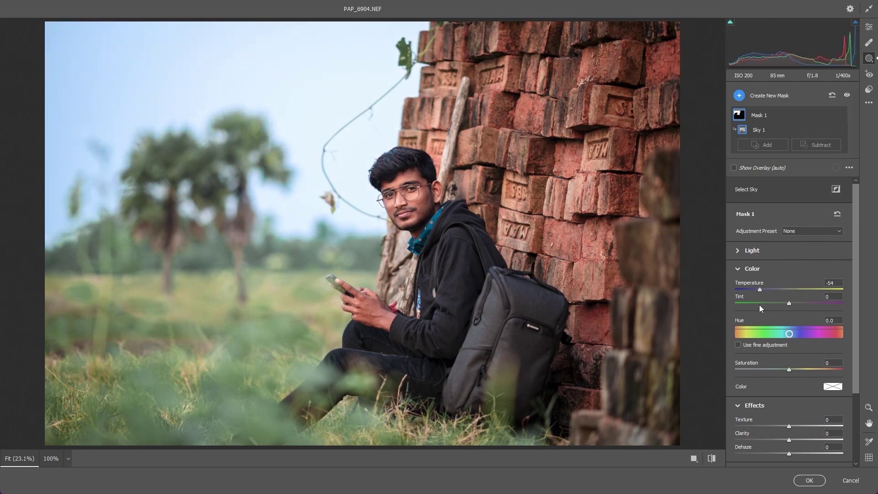
{"action": "scroll", "coordinate": [832, 248], "scroll_direction": "down", "scroll_amount": 2}
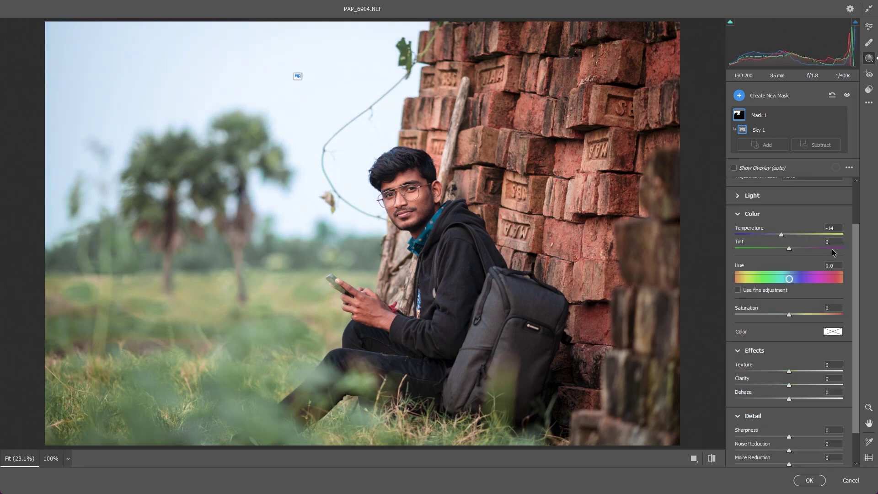
{"action": "scroll", "coordinate": [832, 248], "scroll_direction": "up", "scroll_amount": 2}
{"action": "left_click", "coordinate": [739, 252]}
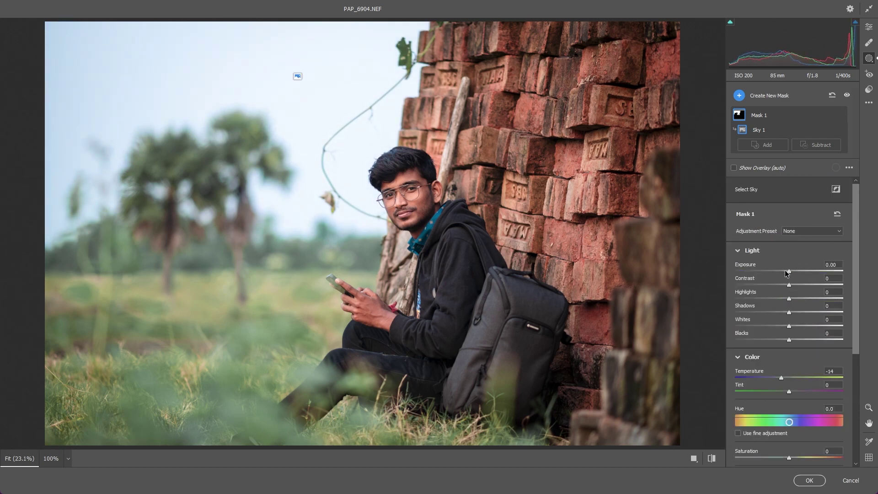
{"action": "left_click_drag", "start_coordinate": [785, 272], "coordinate": [775, 278]}
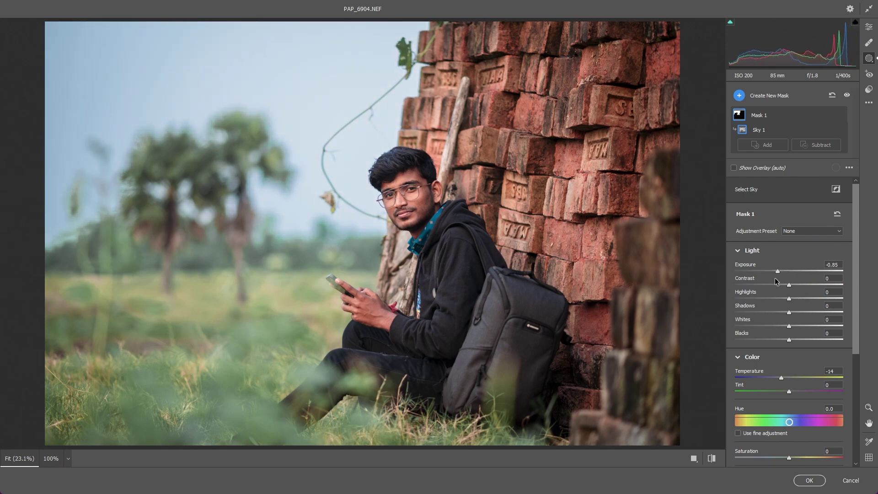
{"action": "left_click", "coordinate": [756, 96]}
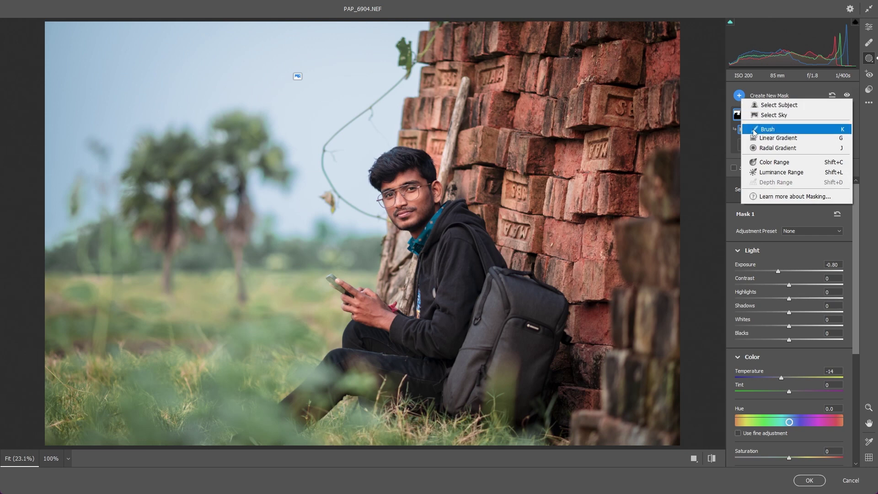
Add a bottom-up linear gradient over the foreground with Exposure -0.45 and Dehaze -26.
{"action": "left_click", "coordinate": [777, 137]}
{"action": "left_click_drag", "start_coordinate": [438, 400], "coordinate": [439, 329]}
{"action": "left_click_drag", "start_coordinate": [787, 290], "coordinate": [777, 288]}
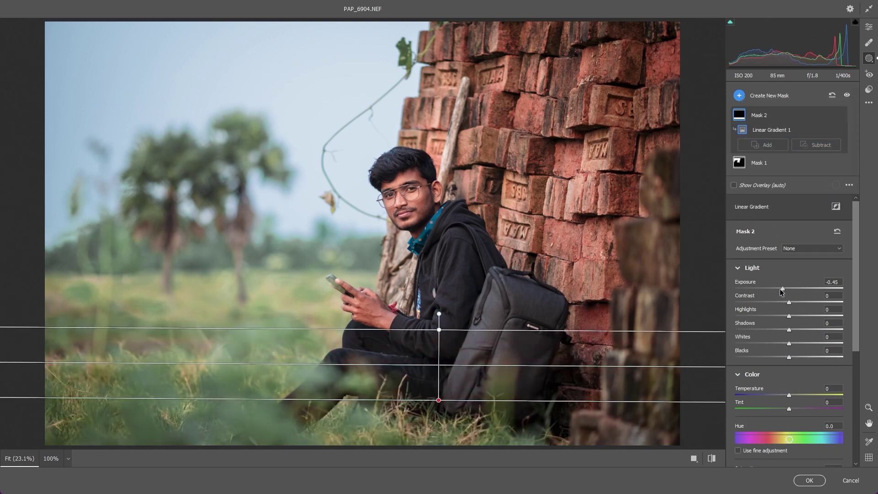
{"action": "scroll", "coordinate": [837, 380], "scroll_direction": "down", "scroll_amount": 2}
{"action": "scroll", "coordinate": [836, 380], "scroll_direction": "down", "scroll_amount": 3}
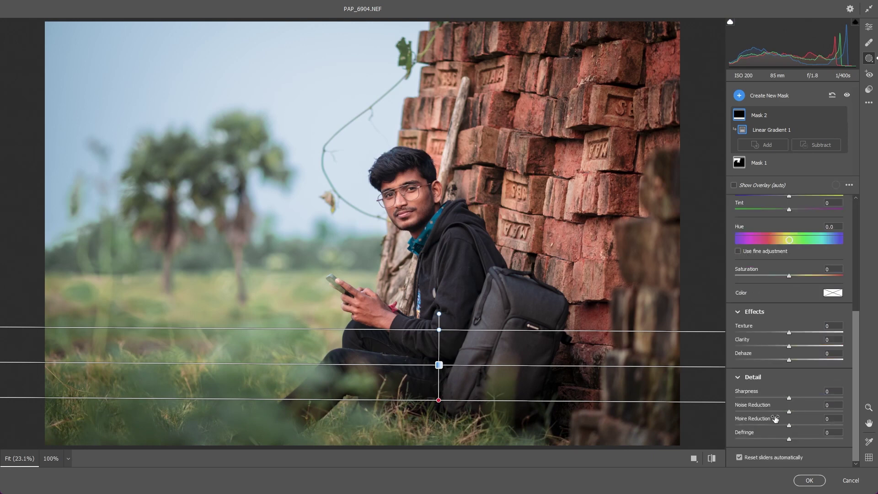
{"action": "left_click_drag", "start_coordinate": [787, 360], "coordinate": [773, 359]}
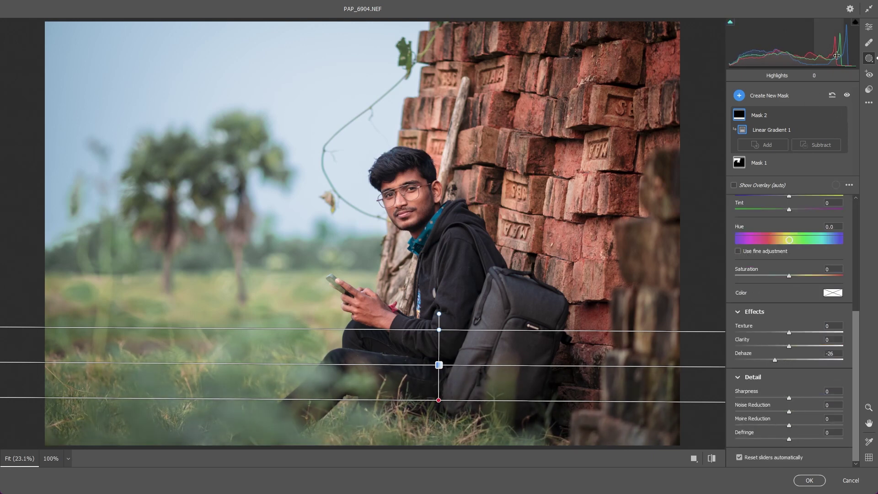
{"action": "left_click", "coordinate": [869, 27]}
Desaturate the greens and aquas and add a -8 vignette.
{"action": "left_click", "coordinate": [766, 211]}
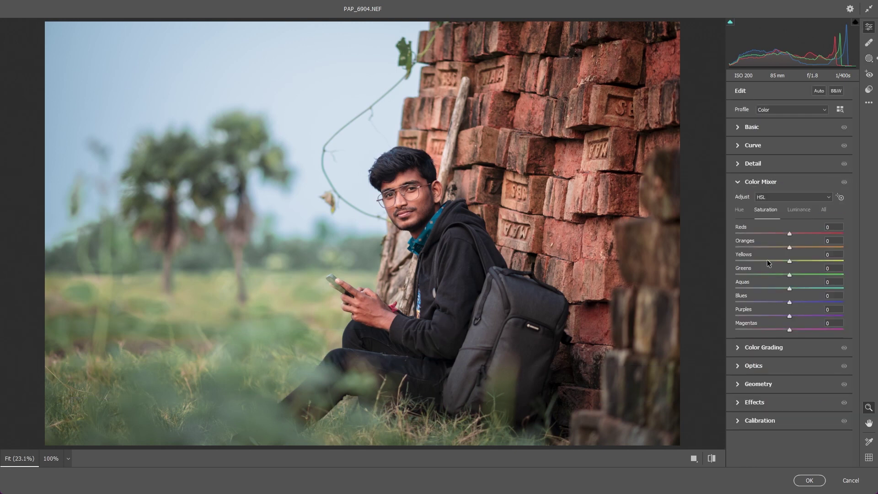
{"action": "mouse_move", "coordinate": [789, 275]}
{"action": "left_mouse_down"}
{"action": "mouse_move", "coordinate": [767, 274]}
{"action": "mouse_move", "coordinate": [772, 261]}
{"action": "left_mouse_up"}
{"action": "mouse_move", "coordinate": [788, 288]}
{"action": "left_mouse_down"}
{"action": "mouse_move", "coordinate": [737, 290]}
{"action": "mouse_move", "coordinate": [792, 302]}
{"action": "mouse_move", "coordinate": [785, 295]}
{"action": "left_mouse_up"}
{"action": "left_click", "coordinate": [775, 403]}
{"action": "key", "text": "ctrl+alt+0"}
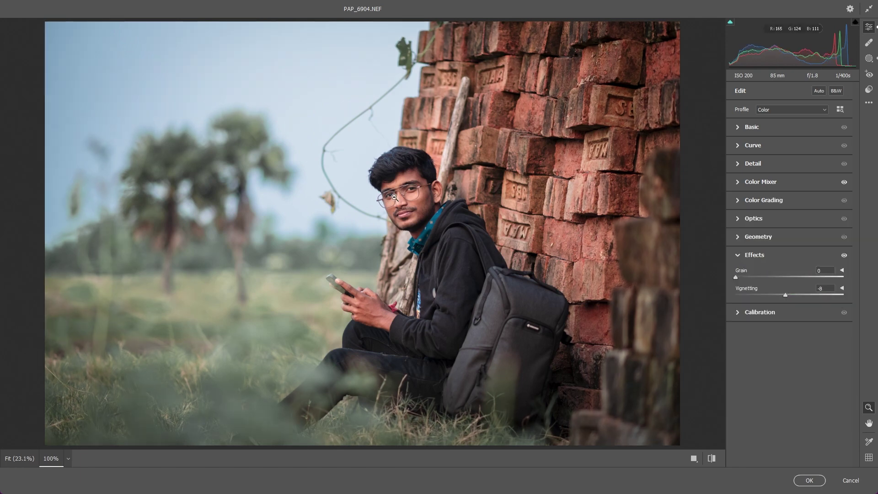
Darken shadows luminance, brighten midtones to +20, and add slight shadow saturation.
{"action": "left_click", "coordinate": [768, 199]}
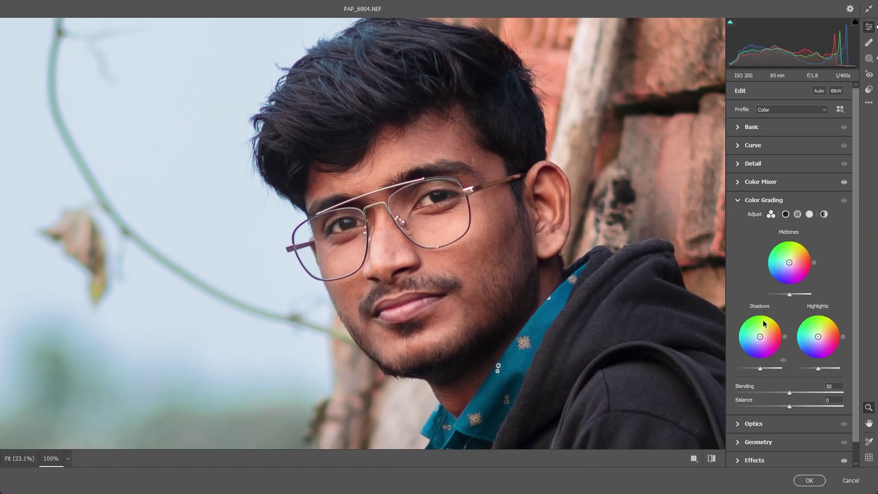
{"action": "left_click_drag", "start_coordinate": [759, 369], "coordinate": [756, 369]}
{"action": "left_click_drag", "start_coordinate": [790, 294], "coordinate": [793, 294]}
{"action": "key", "text": "ctrl+0"}
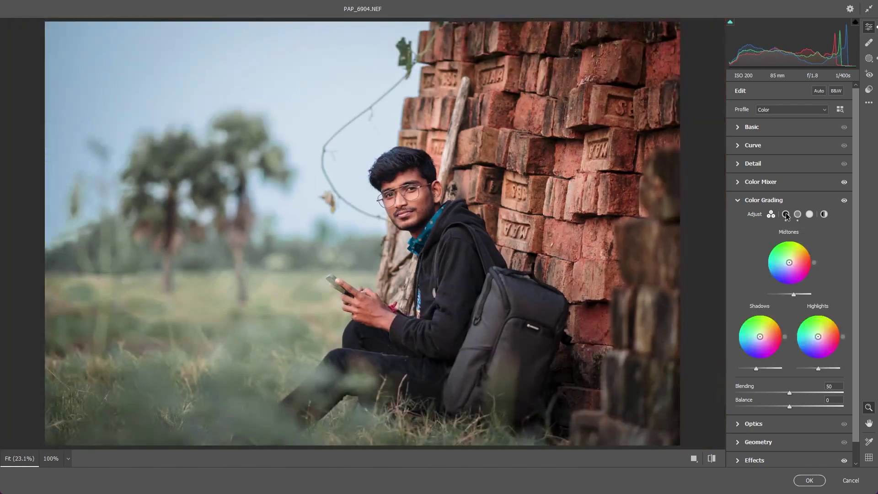
{"action": "left_click", "coordinate": [786, 215]}
{"action": "left_click_drag", "start_coordinate": [735, 354], "coordinate": [745, 355]}
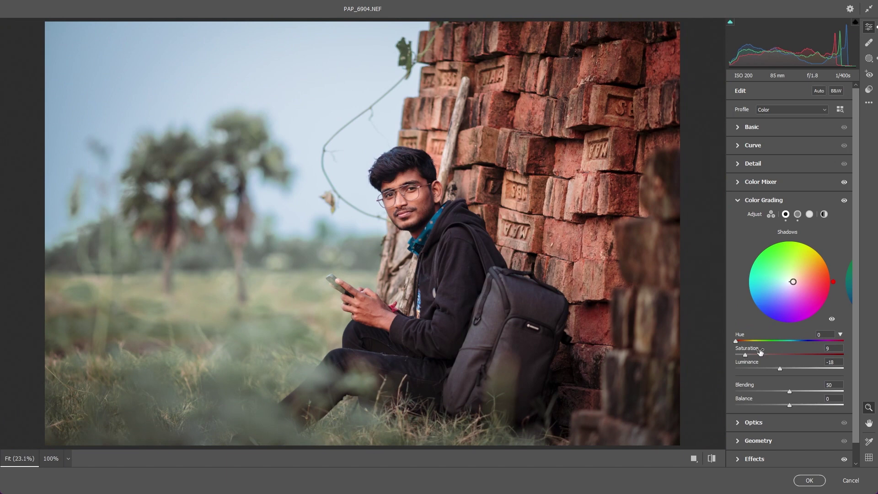
Tint midtones cyan (hue 175) and highlights teal (hue 159, saturation 8, luminance +34).
{"action": "left_click", "coordinate": [797, 214]}
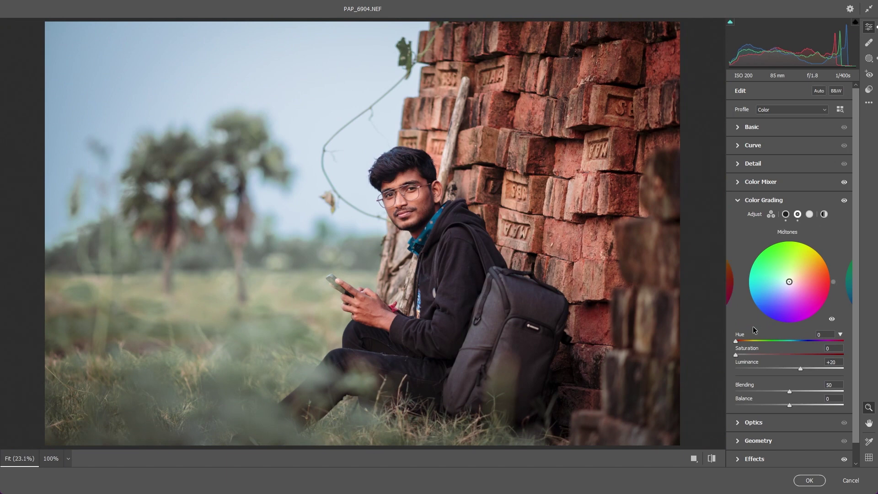
{"action": "left_click_drag", "start_coordinate": [737, 355], "coordinate": [787, 340]}
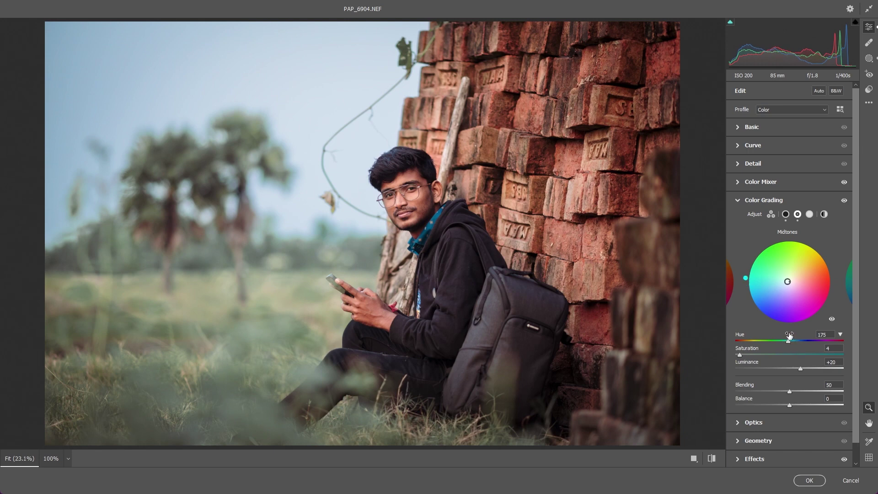
{"action": "left_click", "coordinate": [809, 214]}
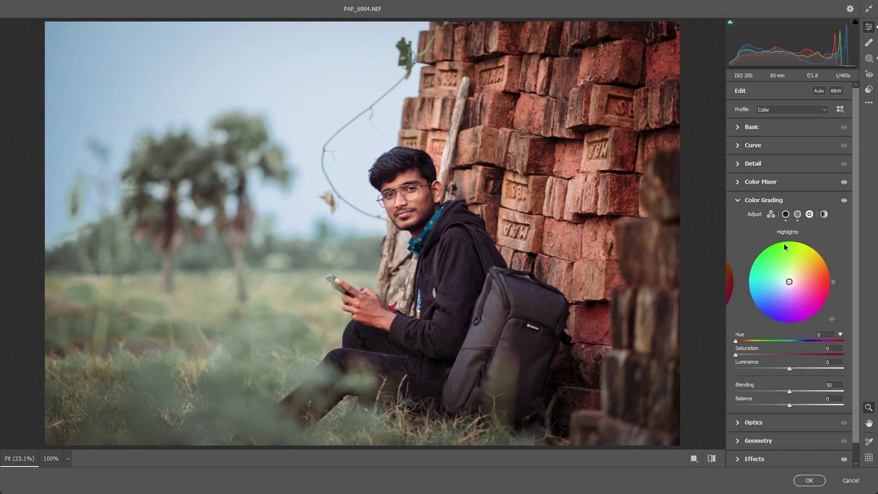
{"action": "left_click", "coordinate": [743, 354]}
{"action": "mouse_move", "coordinate": [736, 341]}
{"action": "left_mouse_down"}
{"action": "mouse_move", "coordinate": [790, 341]}
{"action": "mouse_move", "coordinate": [783, 341]}
{"action": "mouse_move", "coordinate": [795, 369]}
{"action": "mouse_move", "coordinate": [808, 369]}
{"action": "left_mouse_up"}
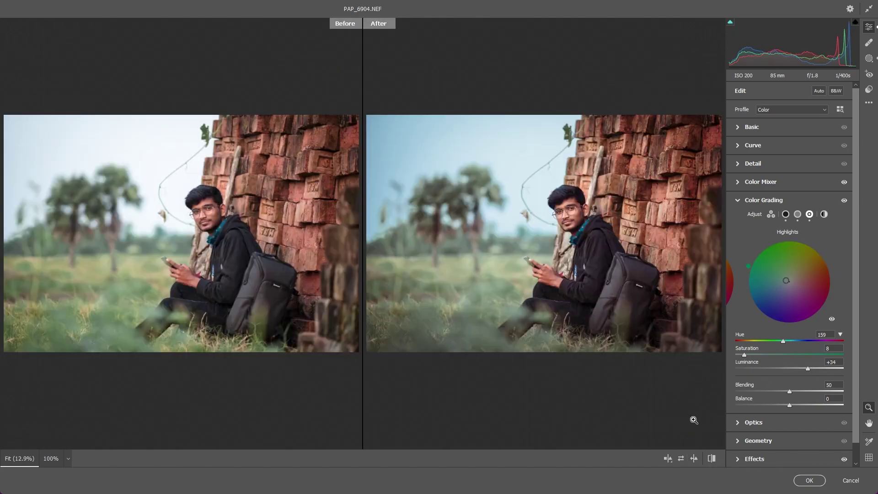
Compare before/after up close, lower Sharpening from 34 to 28, and apply the filter.
{"action": "left_click", "coordinate": [693, 458]}
{"action": "left_click", "coordinate": [570, 212]}
{"action": "left_click", "coordinate": [571, 217], "text": "alt"}
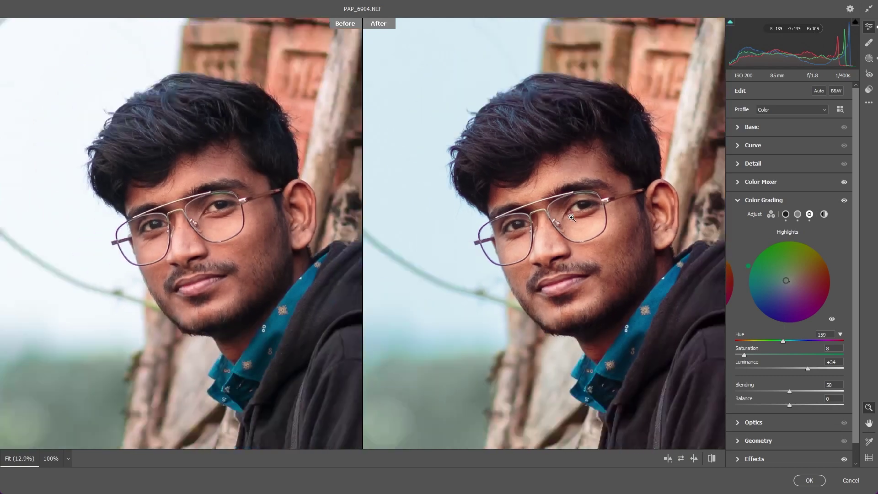
{"action": "left_click", "coordinate": [571, 219]}
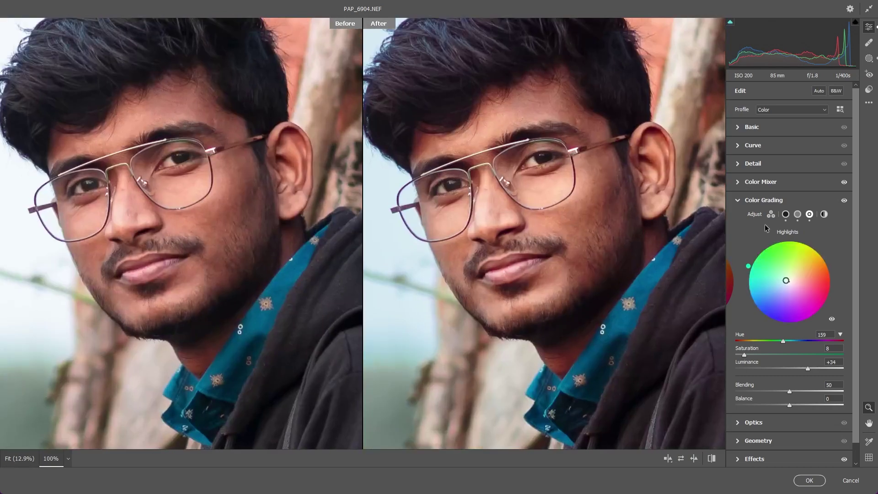
{"action": "left_click", "coordinate": [760, 165]}
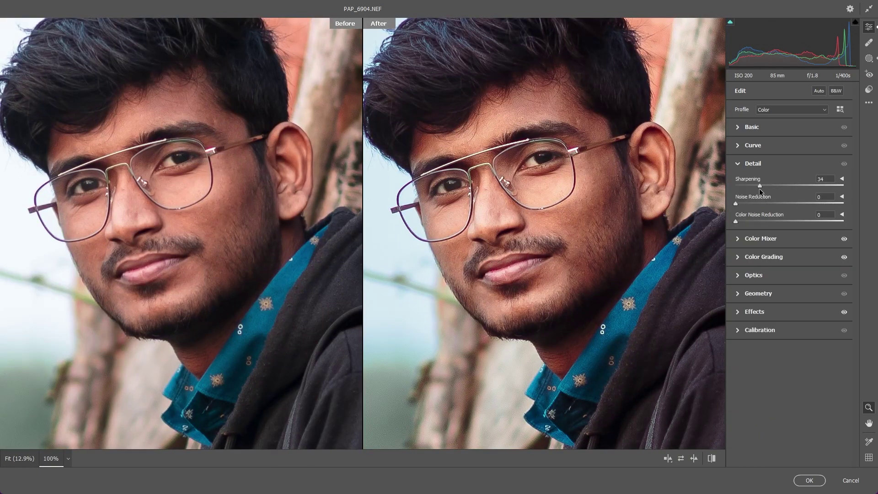
{"action": "left_click_drag", "start_coordinate": [759, 188], "coordinate": [755, 191]}
{"action": "key", "text": "ctrl+0"}
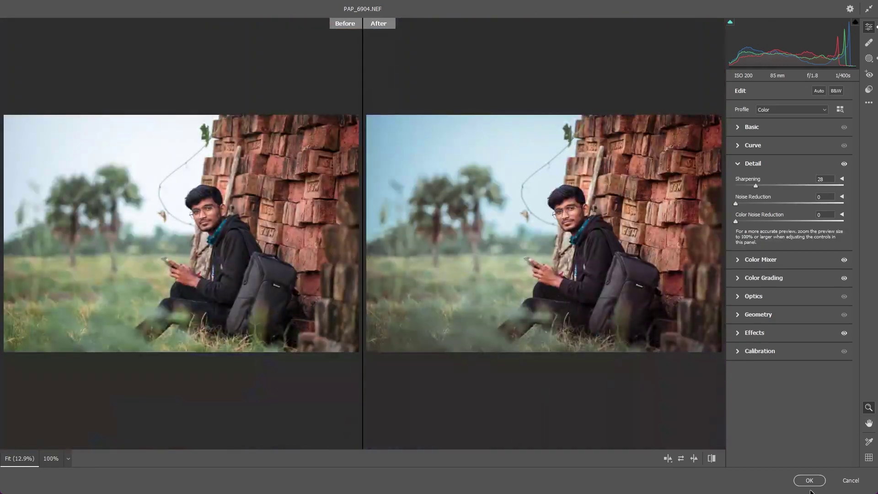
{"action": "left_click", "coordinate": [810, 480]}
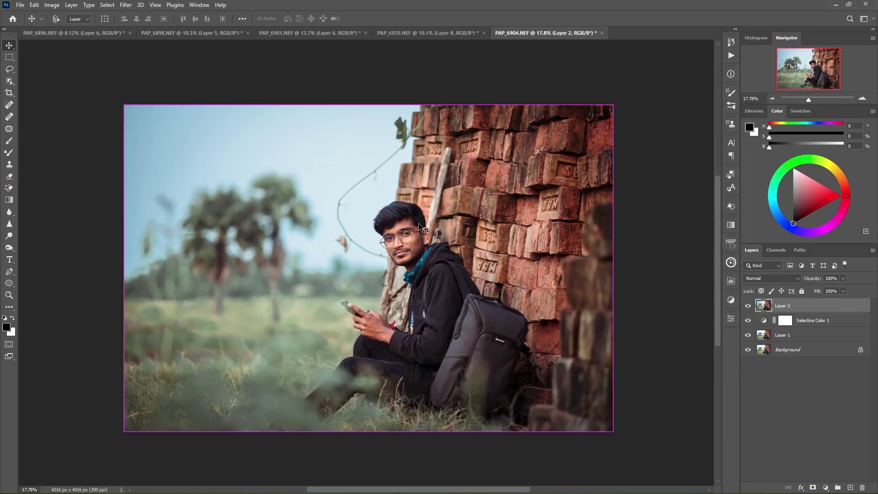
Duplicate Layer 2, invert the copy, and set its blend mode to Vivid Light.
{"action": "key", "text": "ctrl+j"}
{"action": "scroll", "coordinate": [423, 229], "scroll_direction": "up", "scroll_amount": 5}
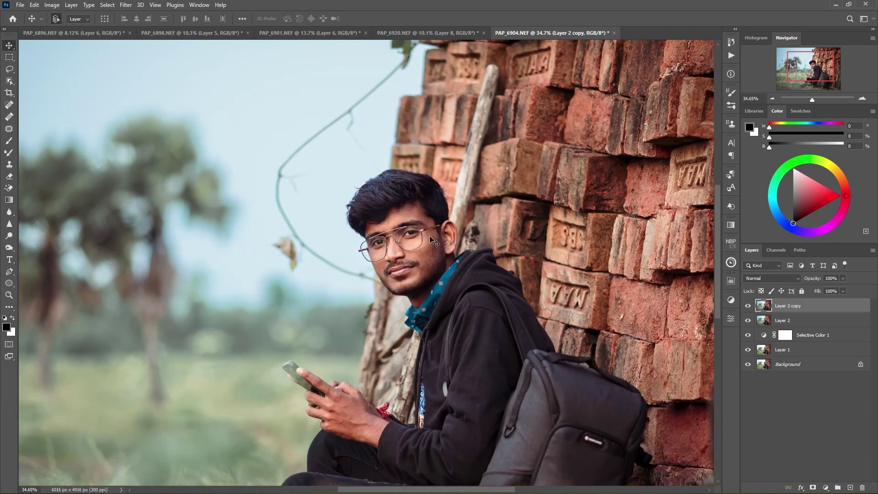
{"action": "key", "text": "ctrl+i"}
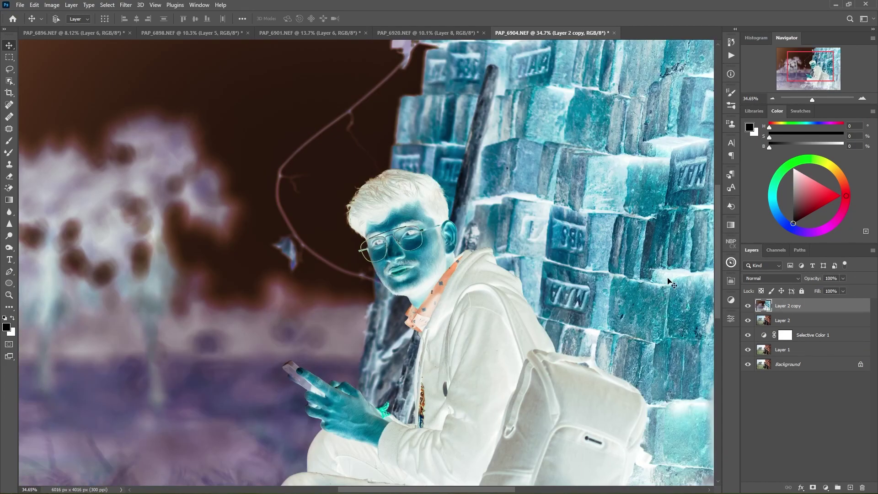
{"action": "left_click", "coordinate": [760, 280]}
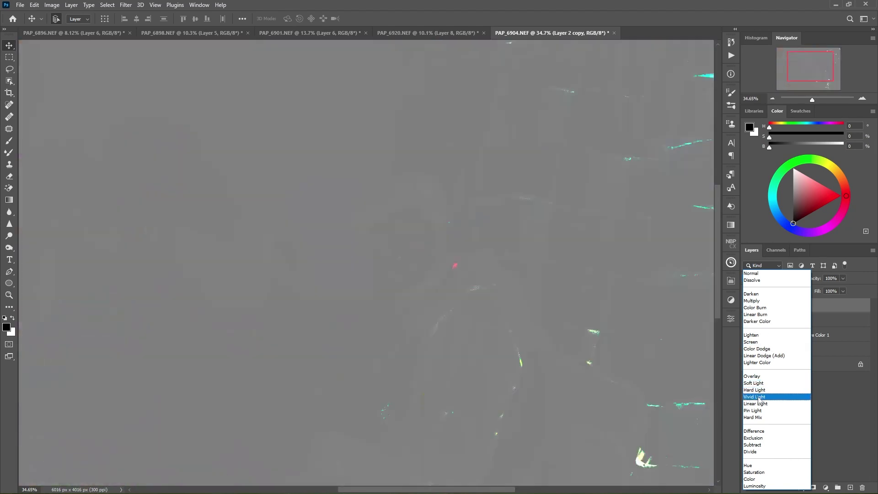
{"action": "left_click", "coordinate": [759, 397]}
{"action": "left_click", "coordinate": [749, 307]}
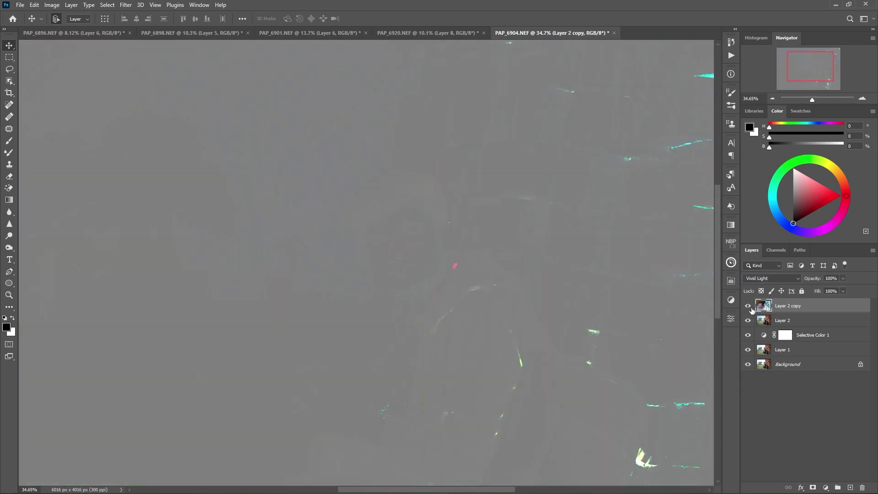
Apply a High Pass filter with a 12.5-pixel radius to the copy.
{"action": "left_click", "coordinate": [131, 5]}
{"action": "mouse_move", "coordinate": [133, 199]}
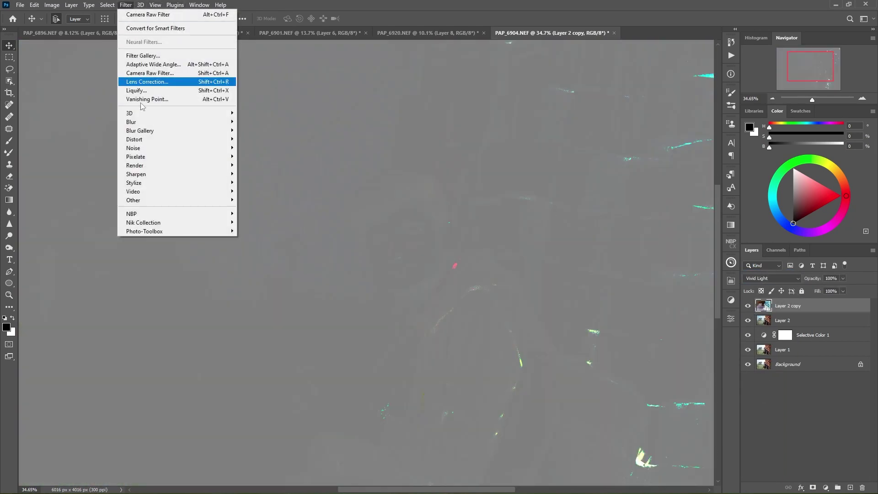
{"action": "left_click", "coordinate": [268, 210]}
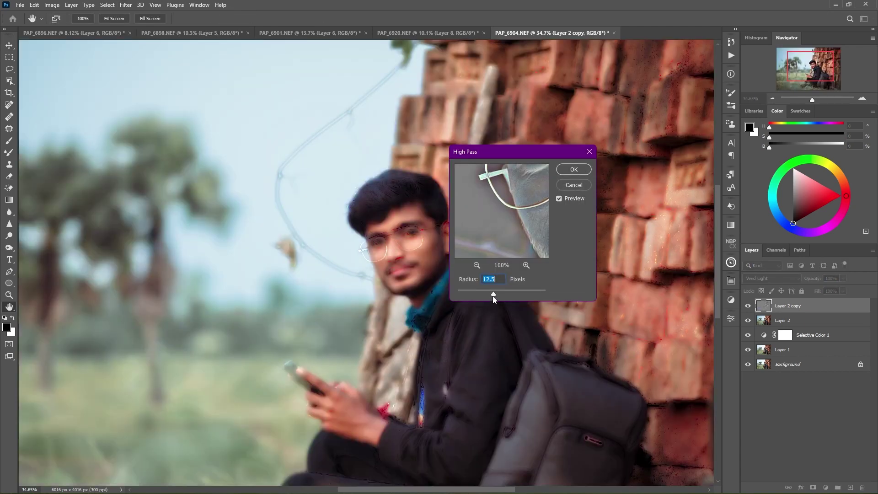
{"action": "left_click_drag", "start_coordinate": [492, 296], "coordinate": [494, 297]}
{"action": "left_click", "coordinate": [566, 171]}
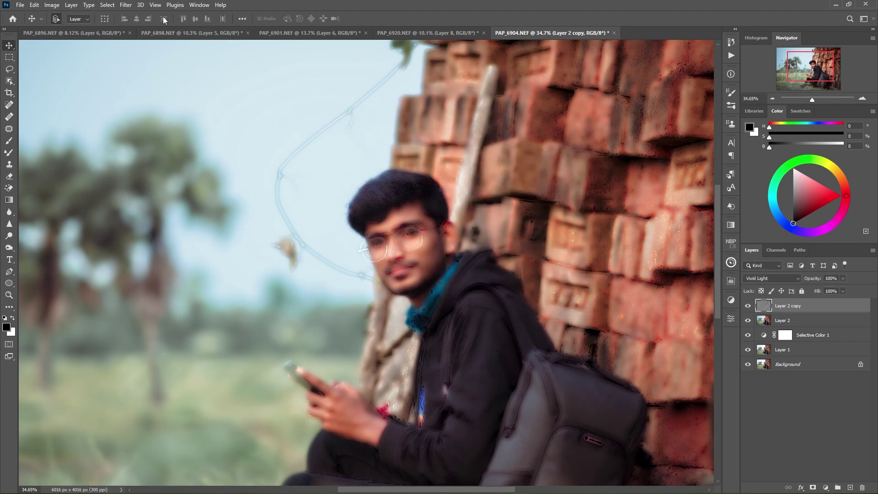
Apply a 2.6-pixel Gaussian Blur and hide the copy behind a black mask.
{"action": "left_click", "coordinate": [125, 5]}
{"action": "left_click", "coordinate": [248, 157]}
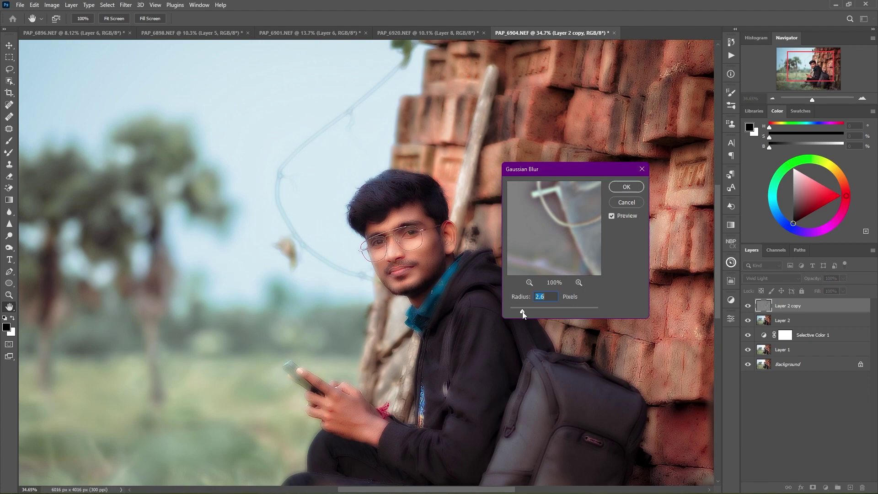
{"action": "left_click", "coordinate": [625, 191]}
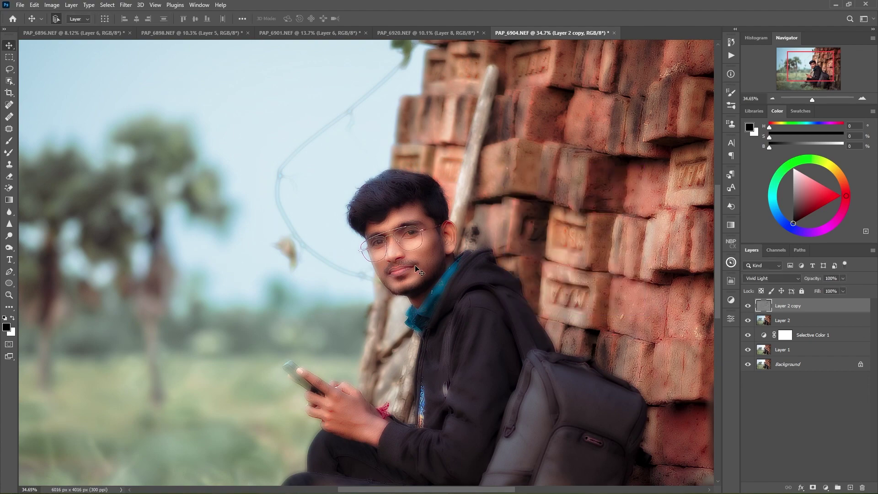
{"action": "scroll", "coordinate": [437, 275], "scroll_direction": "up", "scroll_amount": 5, "text": "alt"}
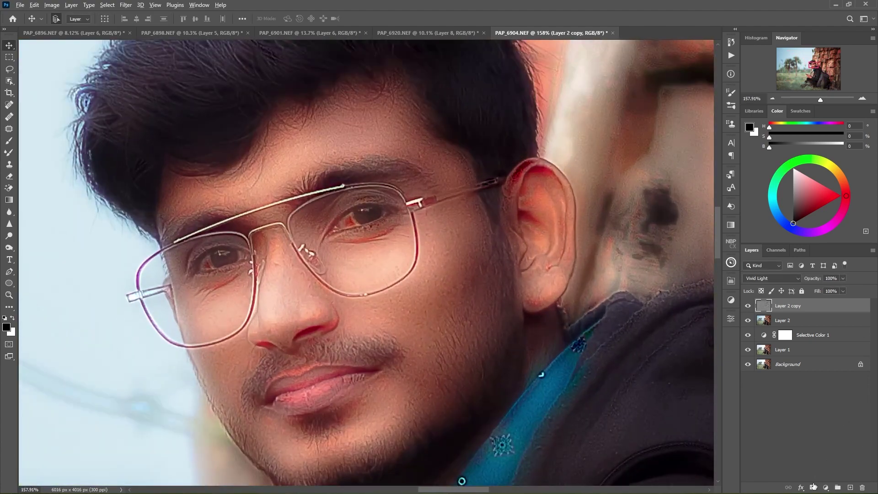
{"action": "left_click", "coordinate": [813, 486], "text": "alt"}
{"action": "scroll", "coordinate": [458, 211], "scroll_direction": "up", "scroll_amount": 2}
Set up a full-opacity white brush for painting on the mask.
{"action": "key", "text": "b"}
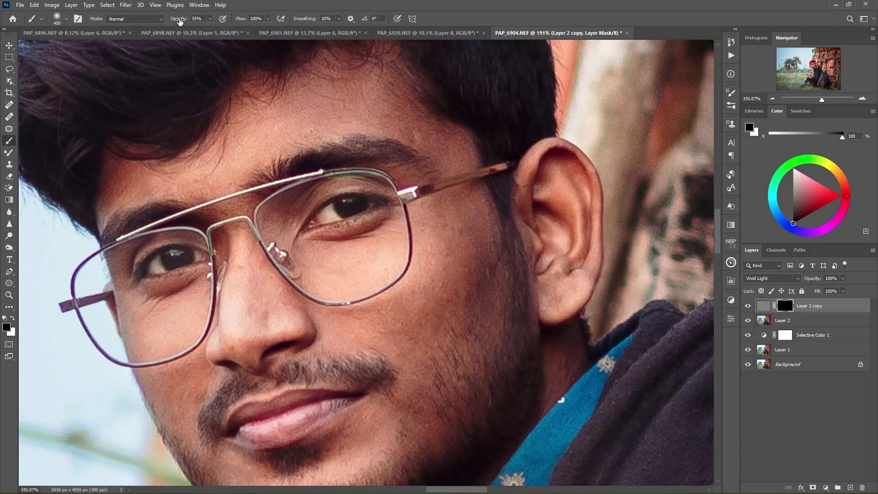
{"action": "key", "text": "0"}
{"action": "key", "text": "bracketleft"}
{"action": "key", "text": "bracketleft"}
{"action": "key", "text": "bracketleft"}
{"action": "key", "text": "bracketleft"}
{"action": "key", "text": "x"}
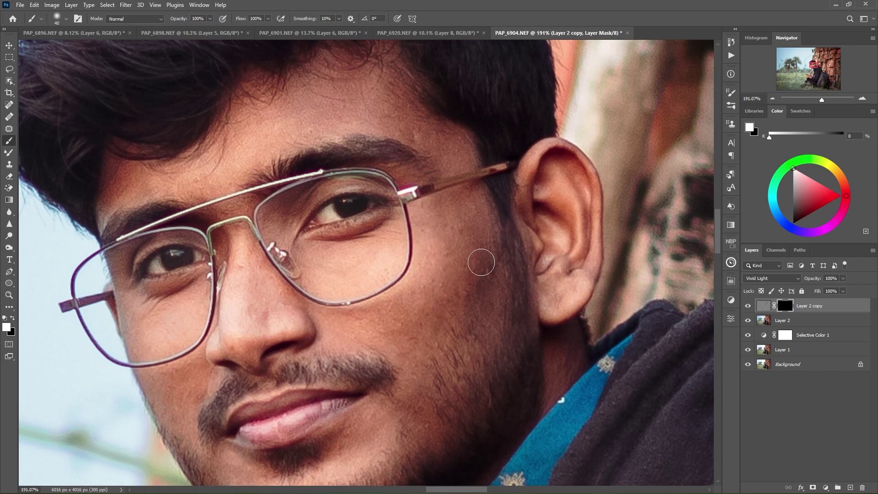
{"action": "key", "text": "bracketright"}
{"action": "key", "text": "bracketright"}
{"action": "key", "text": "bracketright"}
{"action": "key", "text": "bracketright"}
Paint the softening onto the man's face skin, resizing the brush for finer areas.
{"action": "scroll", "coordinate": [433, 136], "scroll_direction": "down", "scroll_amount": 2}
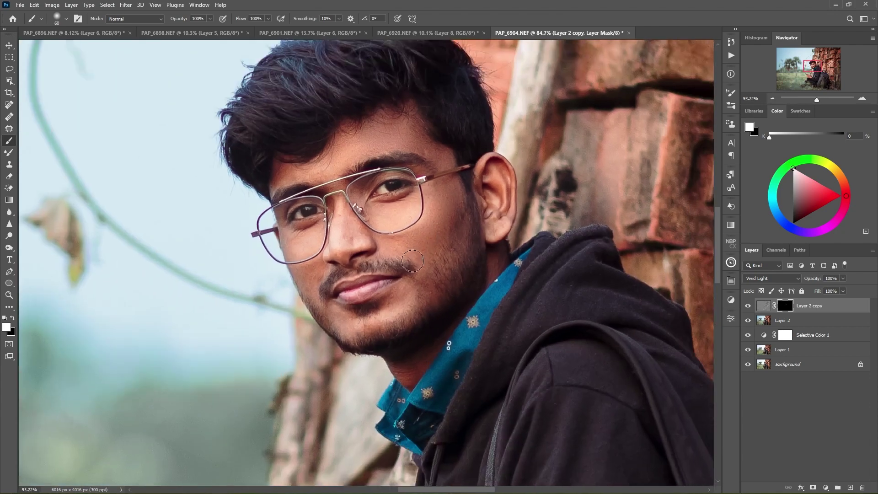
{"action": "scroll", "coordinate": [398, 283], "scroll_direction": "up", "scroll_amount": 1}
{"action": "scroll", "coordinate": [396, 320], "scroll_direction": "up", "scroll_amount": 1}
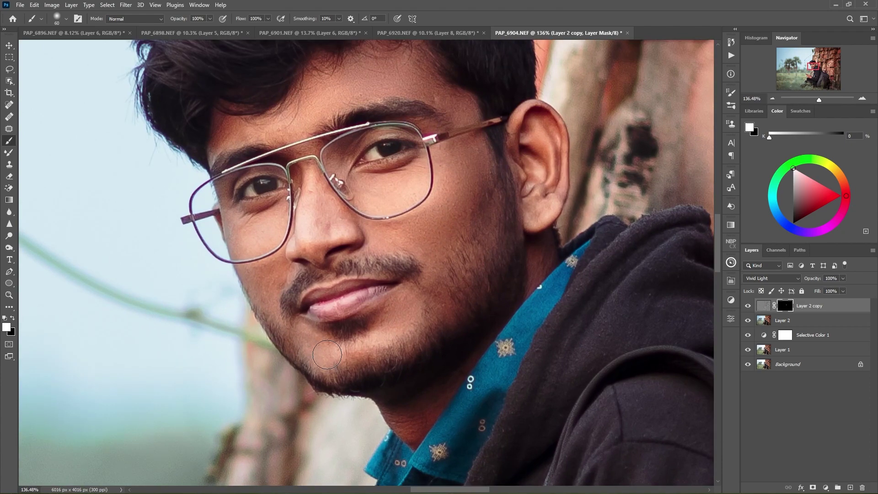
{"action": "key", "text": "bracketleft"}
{"action": "key", "text": "bracketleft"}
{"action": "scroll", "coordinate": [390, 202], "scroll_direction": "down", "scroll_amount": 2}
{"action": "scroll", "coordinate": [311, 274], "scroll_direction": "down", "scroll_amount": 2}
{"action": "scroll", "coordinate": [311, 274], "scroll_direction": "up", "scroll_amount": 2}
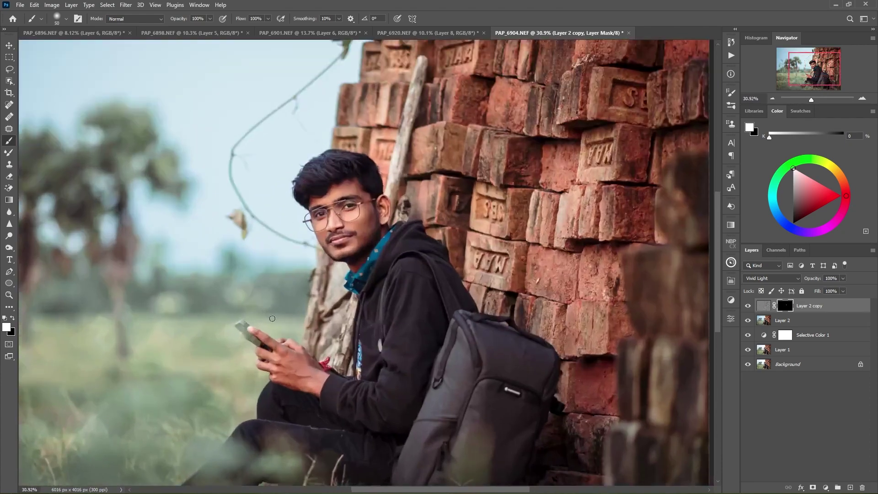
{"action": "key", "text": "bracketright"}
{"action": "scroll", "coordinate": [452, 305], "scroll_direction": "down", "scroll_amount": 1}
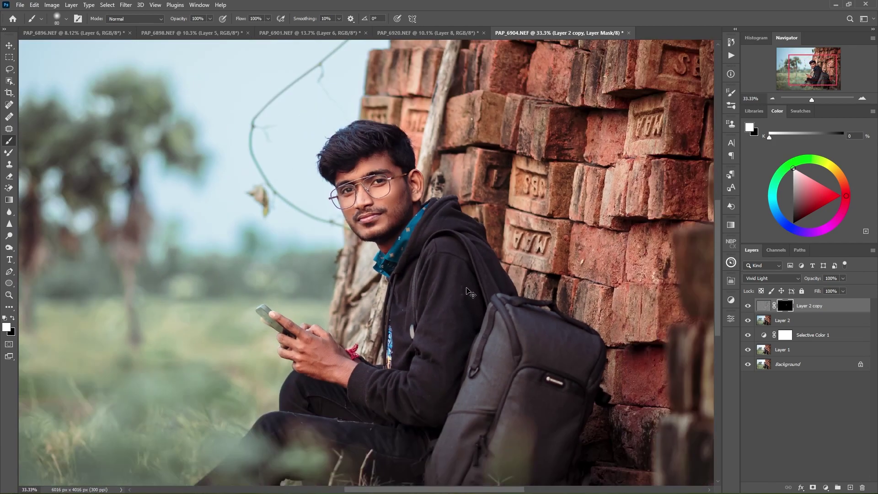
{"action": "scroll", "coordinate": [411, 274], "scroll_direction": "down", "scroll_amount": 1}
{"action": "scroll", "coordinate": [375, 247], "scroll_direction": "up", "scroll_amount": 2}
{"action": "scroll", "coordinate": [352, 232], "scroll_direction": "up", "scroll_amount": 1}
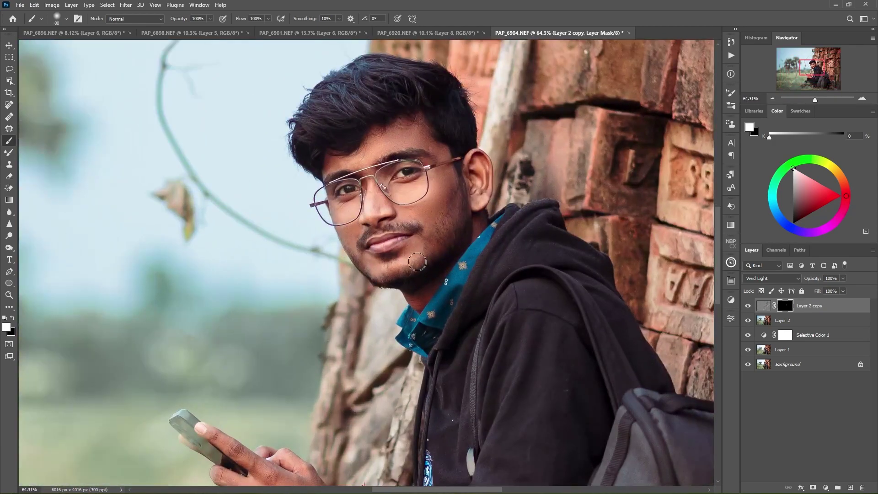
{"action": "scroll", "coordinate": [566, 247], "scroll_direction": "down", "scroll_amount": 1}
Stamp all visible layers into a new Layer 3 and reset colours to black and white.
{"action": "key", "text": "ctrl+shift+alt+e"}
{"action": "key", "text": "x"}
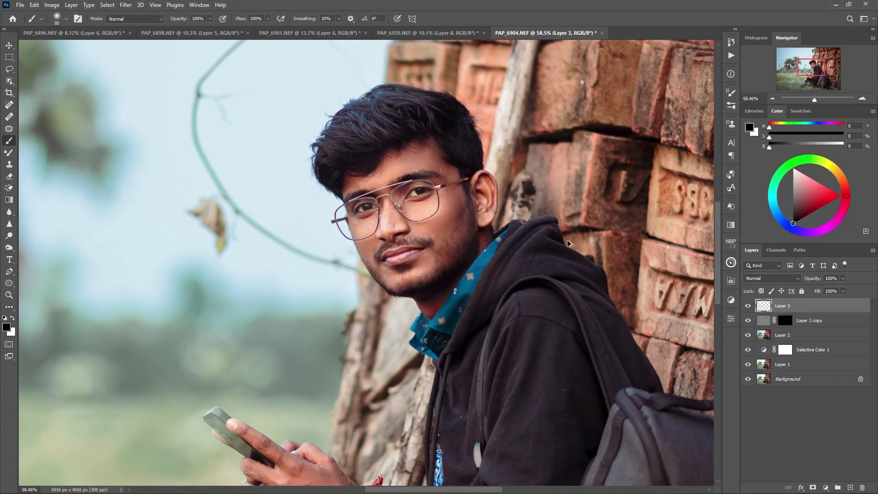
{"action": "left_click", "coordinate": [126, 5]}
{"action": "mouse_move", "coordinate": [177, 231]}
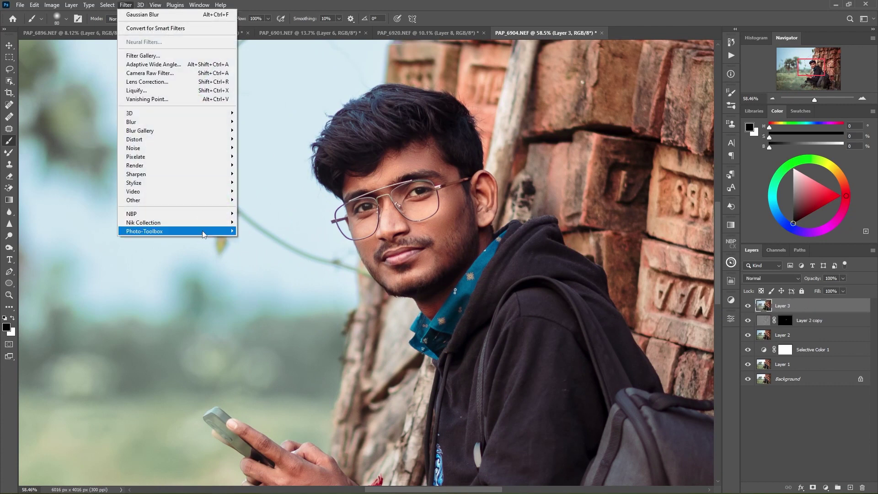
Launch the Photo-Toolbox SkinFiner plugin on Layer 3.
{"action": "left_click", "coordinate": [264, 231]}
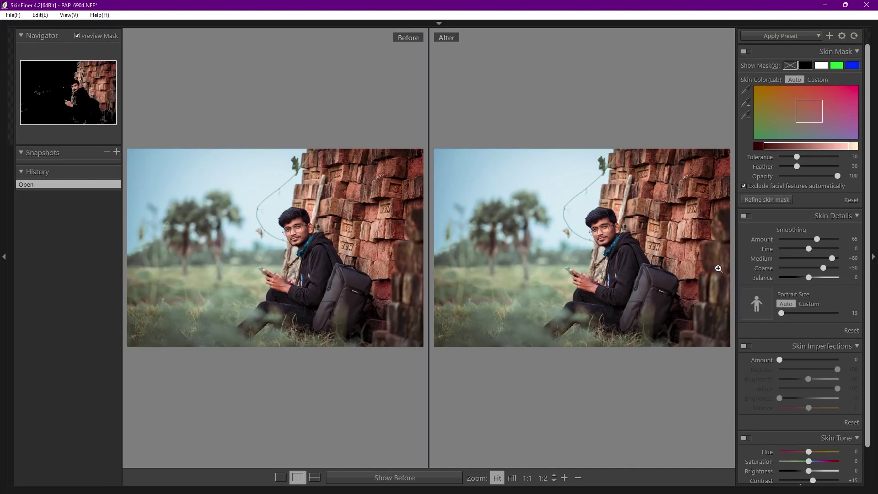
Apply SkinFiner with smoothing 72, fine -26, skin imperfections 2 and saturation +1.
{"action": "left_click", "coordinate": [597, 226]}
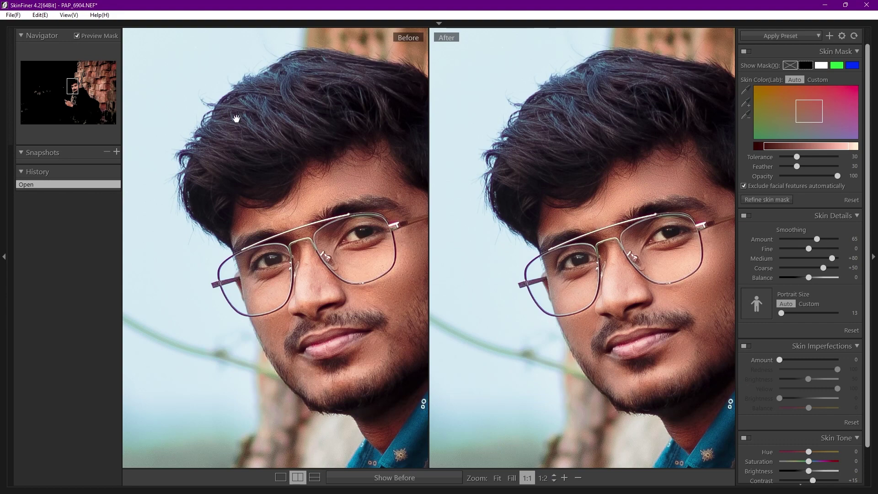
{"action": "left_click_drag", "start_coordinate": [71, 92], "coordinate": [74, 88]}
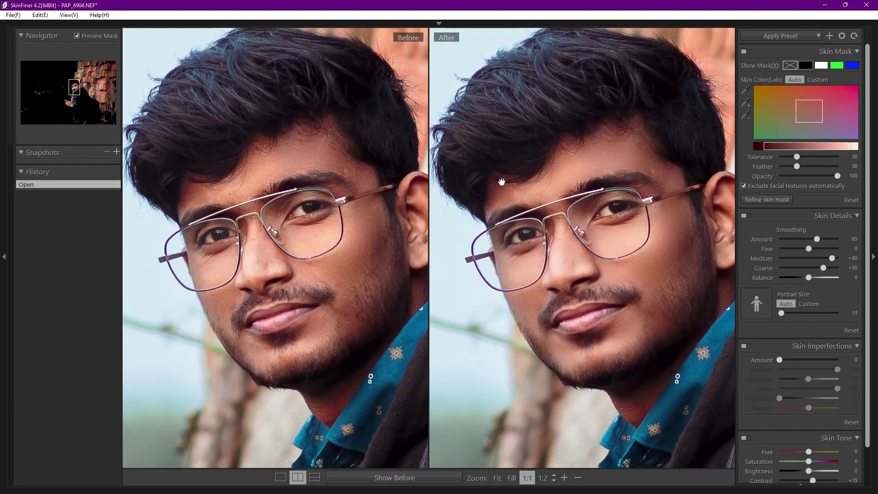
{"action": "left_click_drag", "start_coordinate": [801, 251], "coordinate": [799, 250]}
{"action": "left_click_drag", "start_coordinate": [817, 239], "coordinate": [802, 248]}
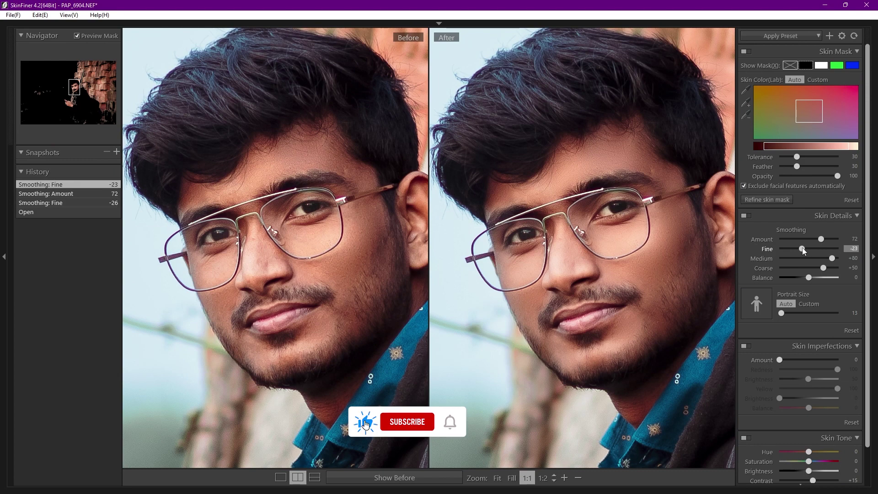
{"action": "scroll", "coordinate": [818, 339], "scroll_direction": "down", "scroll_amount": 1}
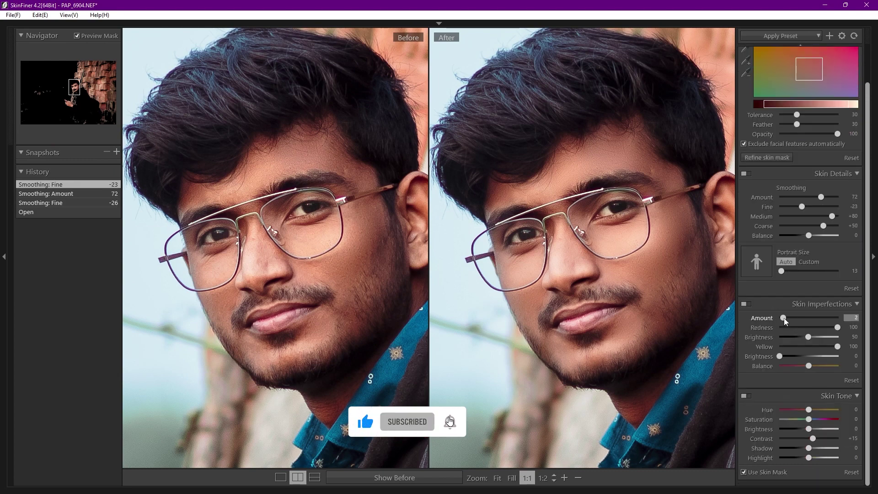
{"action": "left_click_drag", "start_coordinate": [784, 317], "coordinate": [780, 317]}
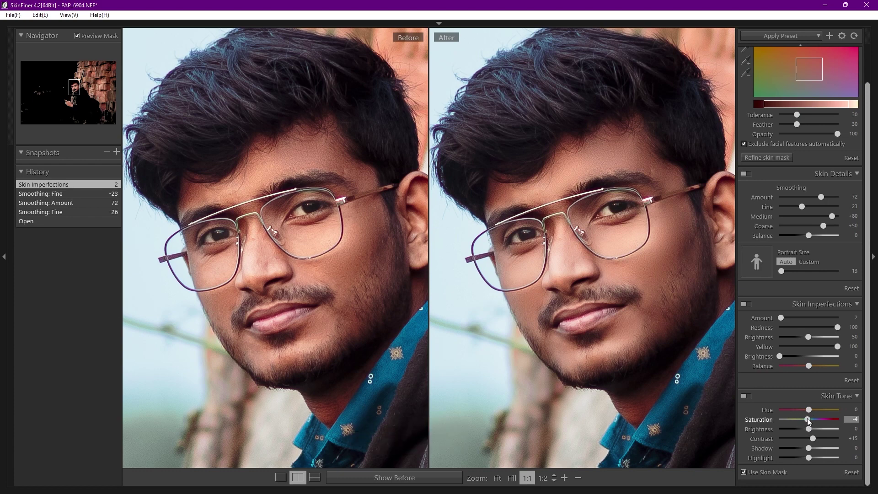
{"action": "left_click_drag", "start_coordinate": [808, 421], "coordinate": [809, 420]}
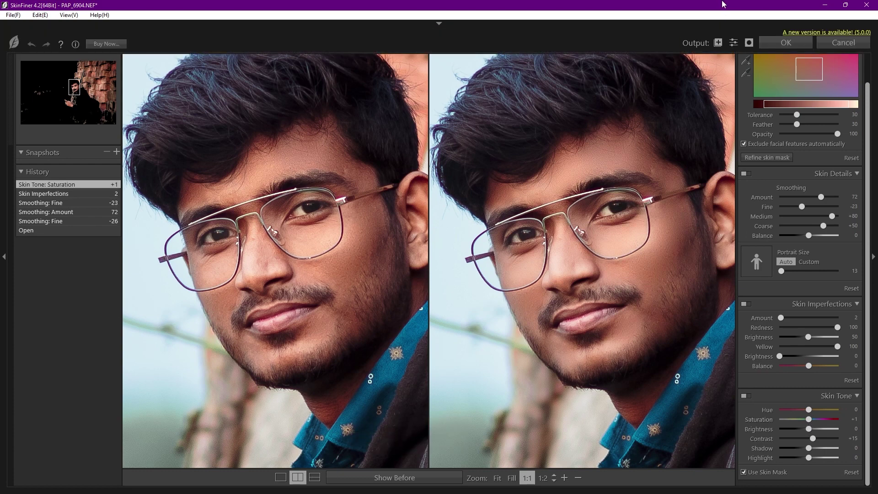
{"action": "left_click", "coordinate": [766, 44]}
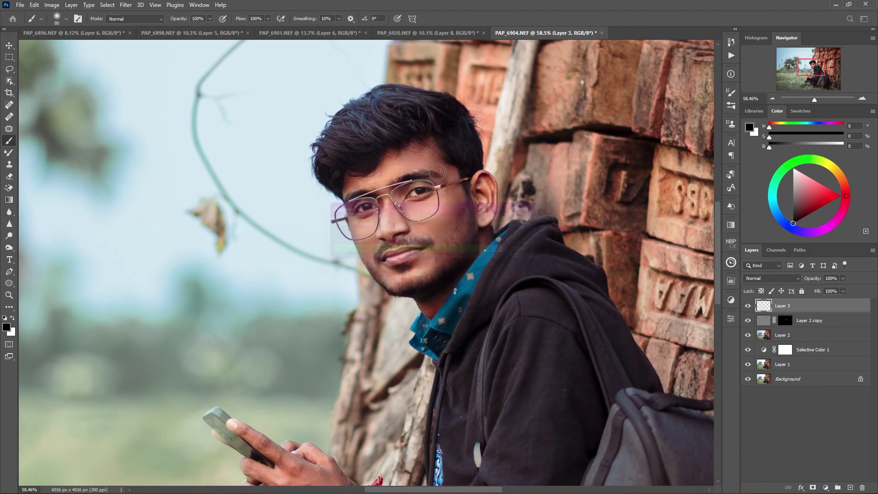
Compare Layer 3 on and off, then lower its opacity to 77%.
{"action": "scroll", "coordinate": [437, 172], "scroll_direction": "up", "scroll_amount": 3}
{"action": "scroll", "coordinate": [437, 172], "scroll_direction": "up", "scroll_amount": 2}
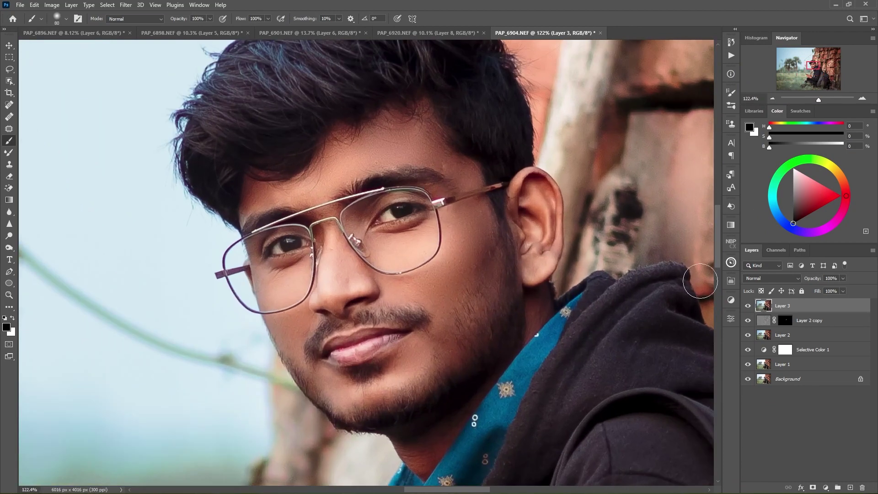
{"action": "left_click", "coordinate": [748, 306]}
{"action": "left_click", "coordinate": [748, 306]}
{"action": "left_click", "coordinate": [748, 305]}
{"action": "left_click_drag", "start_coordinate": [811, 279], "coordinate": [801, 282]}
{"action": "scroll", "coordinate": [564, 288], "scroll_direction": "down", "scroll_amount": 3}
{"action": "scroll", "coordinate": [395, 217], "scroll_direction": "down", "scroll_amount": 3}
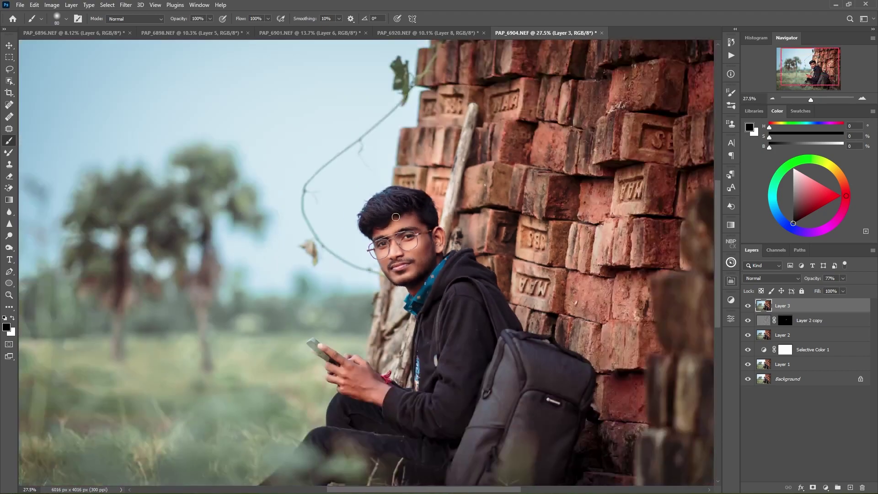
{"action": "scroll", "coordinate": [395, 217], "scroll_direction": "down", "scroll_amount": 3}
{"action": "scroll", "coordinate": [482, 263], "scroll_direction": "up", "scroll_amount": 2}
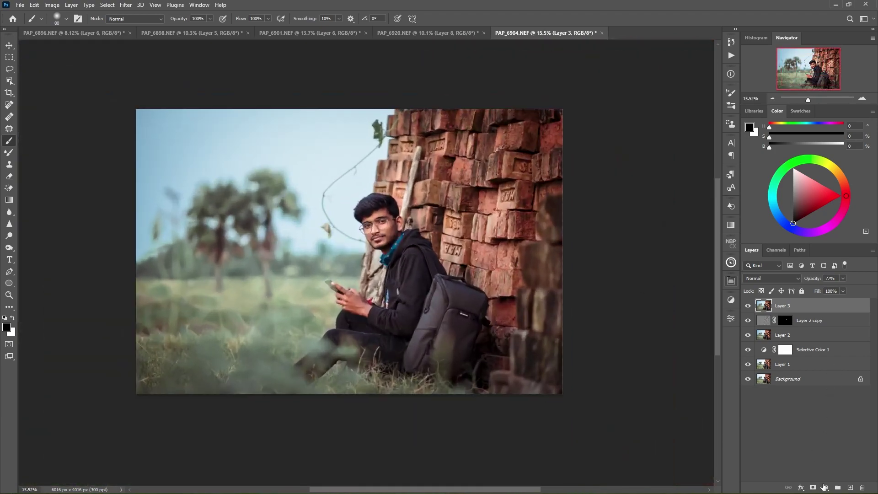
Add a Selective Color layer and shift Yellow in the Neutrals.
{"action": "left_click", "coordinate": [824, 487]}
{"action": "left_click", "coordinate": [614, 214]}
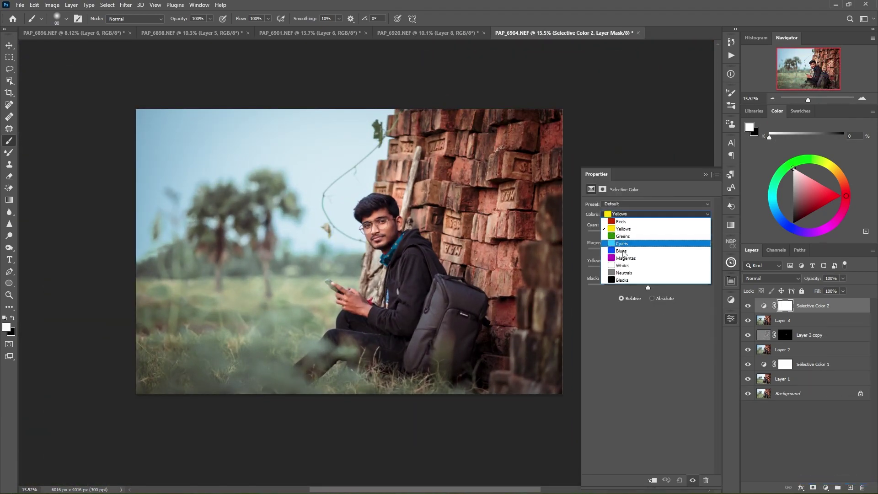
{"action": "left_click", "coordinate": [625, 272]}
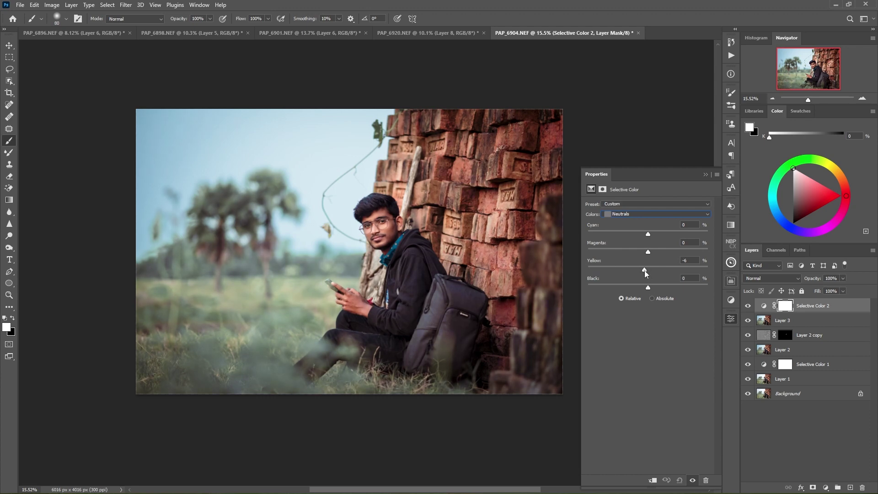
{"action": "left_click_drag", "start_coordinate": [645, 270], "coordinate": [646, 234]}
Tint the Blacks with cyan +6, magenta +4 and yellow +3.
{"action": "left_click", "coordinate": [652, 214]}
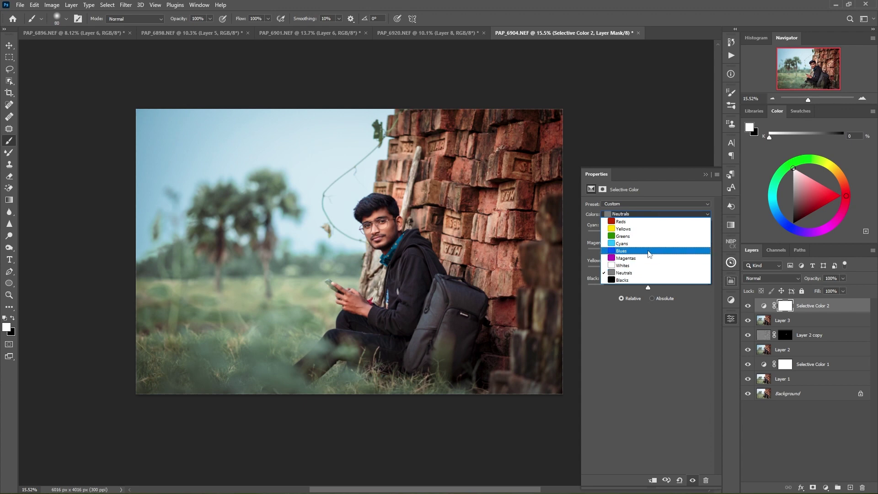
{"action": "left_click", "coordinate": [641, 279]}
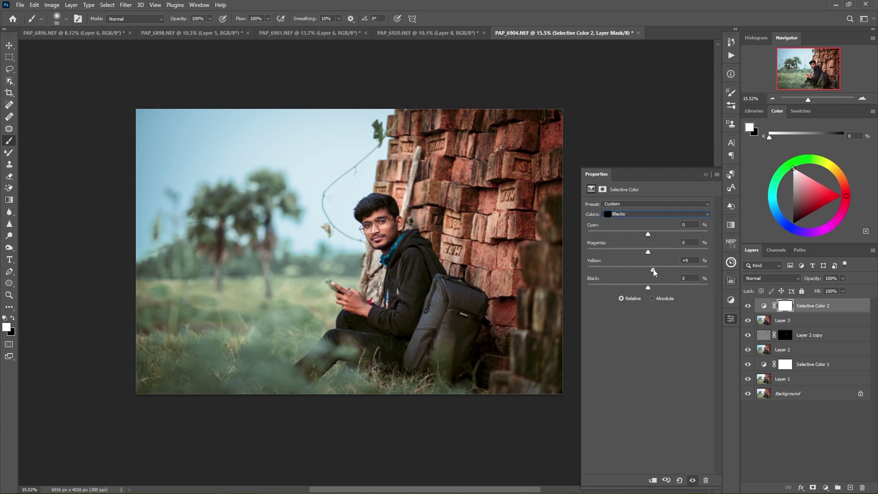
{"action": "left_click_drag", "start_coordinate": [646, 254], "coordinate": [652, 256]}
{"action": "left_click", "coordinate": [706, 174]}
{"action": "scroll", "coordinate": [353, 232], "scroll_direction": "up", "scroll_amount": 3}
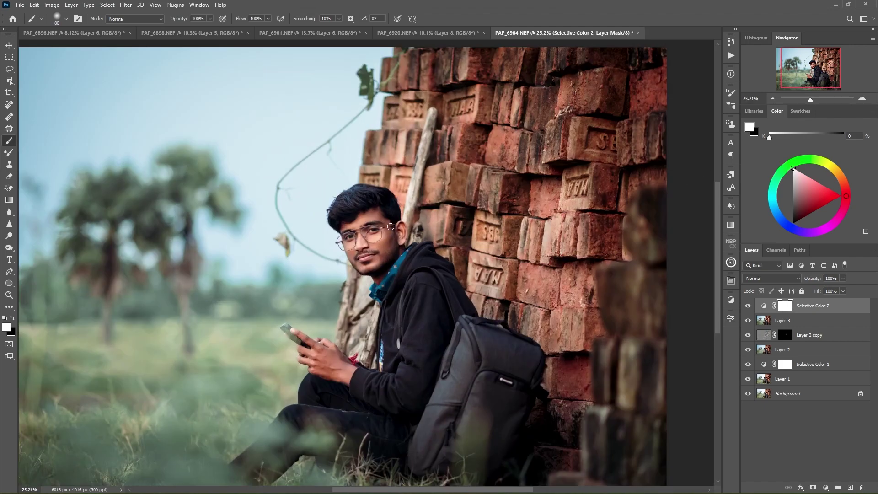
{"action": "scroll", "coordinate": [352, 233], "scroll_direction": "up", "scroll_amount": 3}
{"action": "scroll", "coordinate": [353, 232], "scroll_direction": "up", "scroll_amount": 3}
{"action": "scroll", "coordinate": [353, 233], "scroll_direction": "down", "scroll_amount": 1}
{"action": "scroll", "coordinate": [352, 234], "scroll_direction": "down", "scroll_amount": 3}
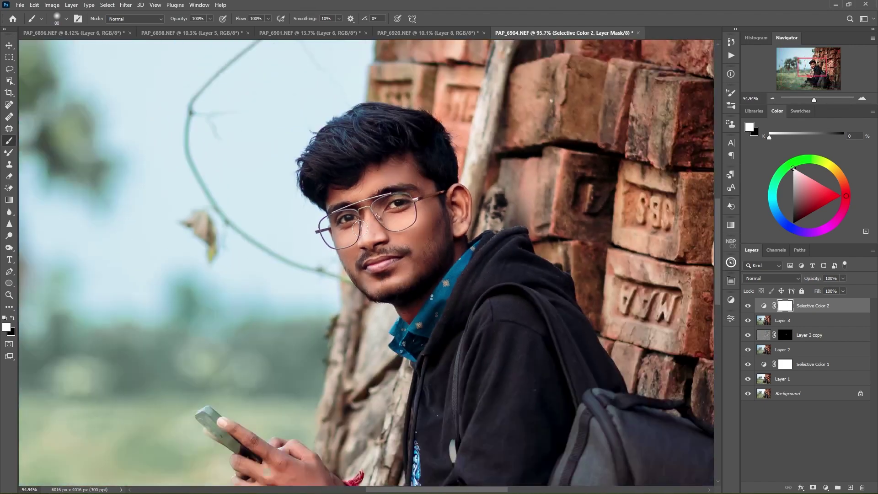
{"action": "scroll", "coordinate": [352, 238], "scroll_direction": "down", "scroll_amount": 2}
{"action": "scroll", "coordinate": [352, 241], "scroll_direction": "down", "scroll_amount": 2}
{"action": "scroll", "coordinate": [338, 255], "scroll_direction": "up", "scroll_amount": 2}
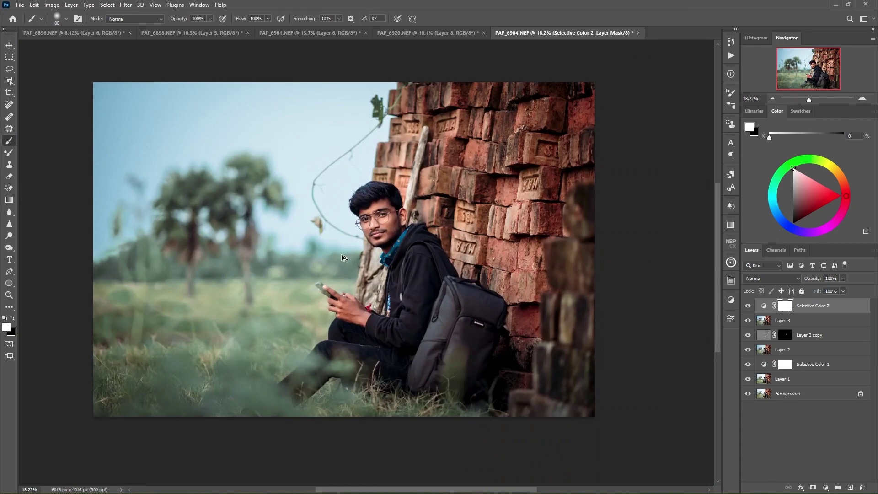
Stamp all visible edits into Layer 4, comparing against the original photo.
{"action": "key", "text": "ctrl+alt+shift+e"}
{"action": "left_click", "coordinate": [748, 408], "text": "alt"}
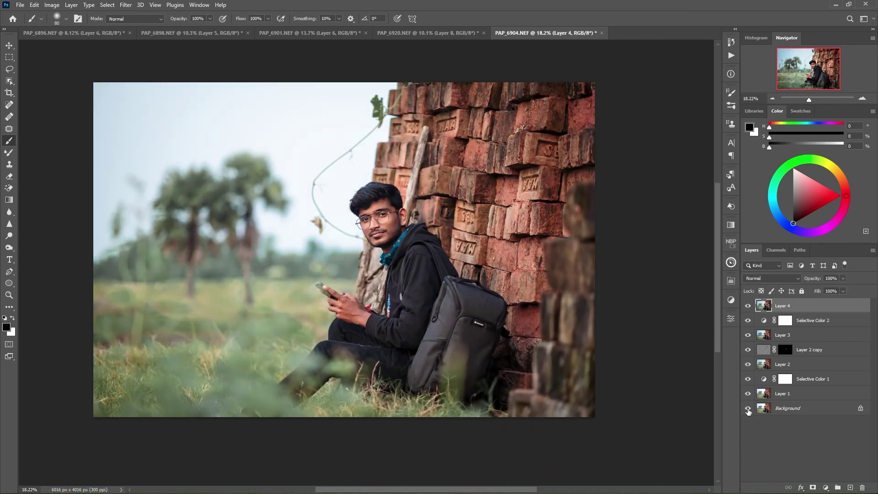
{"action": "left_click", "coordinate": [748, 408], "text": "alt"}
{"action": "scroll", "coordinate": [460, 272], "scroll_direction": "up", "scroll_amount": 3}
{"action": "scroll", "coordinate": [460, 272], "scroll_direction": "up", "scroll_amount": 3}
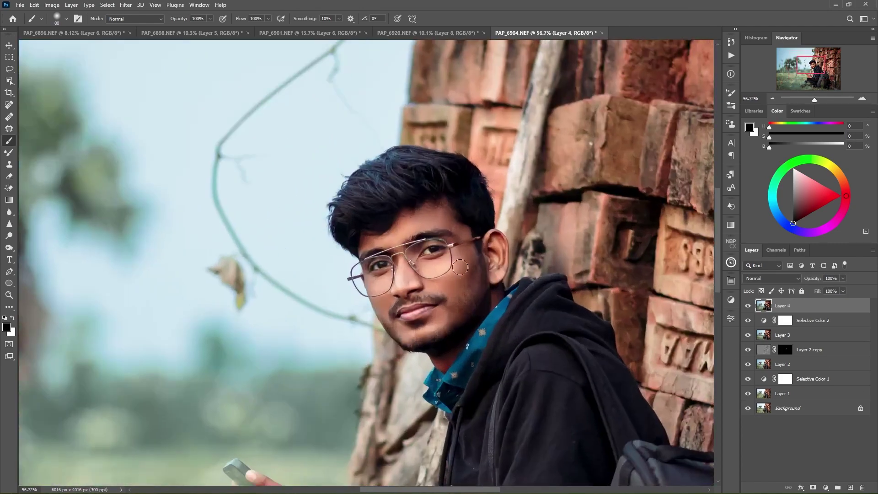
{"action": "scroll", "coordinate": [460, 271], "scroll_direction": "up", "scroll_amount": 2}
{"action": "scroll", "coordinate": [461, 270], "scroll_direction": "down", "scroll_amount": 1}
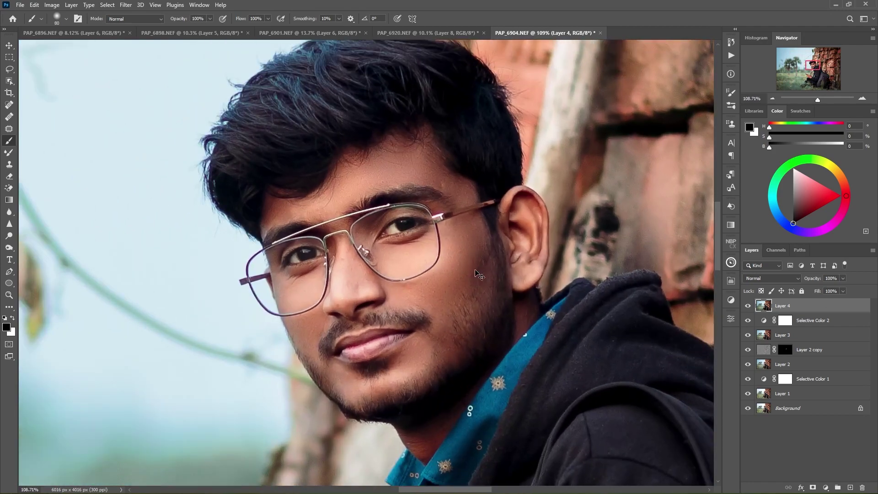
Duplicate Layer 4 and Smart Sharpen the copy at amount 107%.
{"action": "key", "text": "ctrl+j"}
{"action": "left_click", "coordinate": [126, 6]}
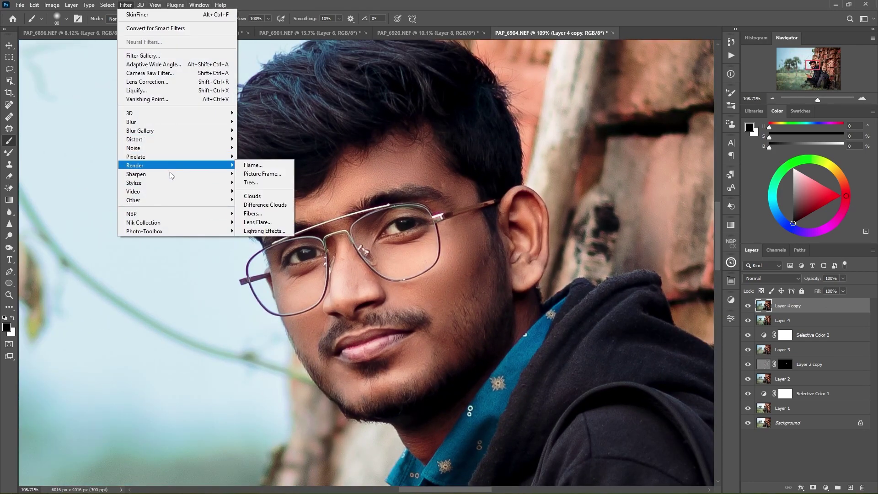
{"action": "mouse_move", "coordinate": [136, 174]}
{"action": "left_click", "coordinate": [263, 199]}
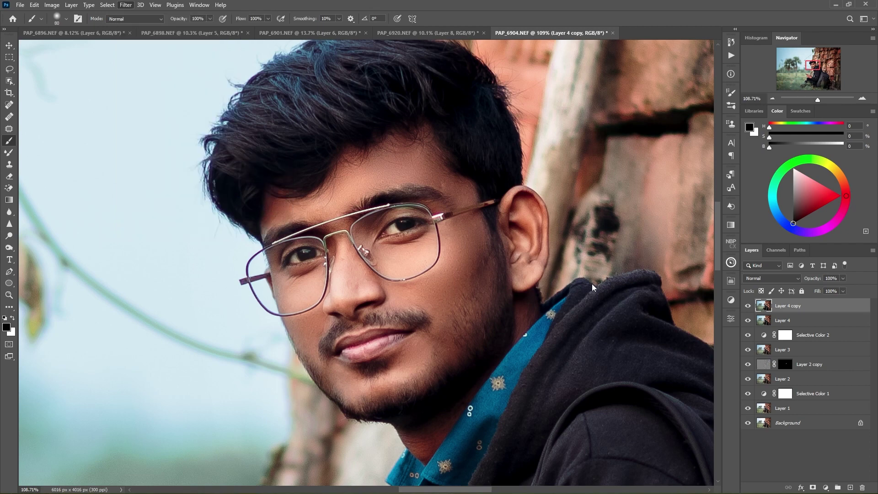
{"action": "left_click_drag", "start_coordinate": [414, 104], "coordinate": [635, 223]}
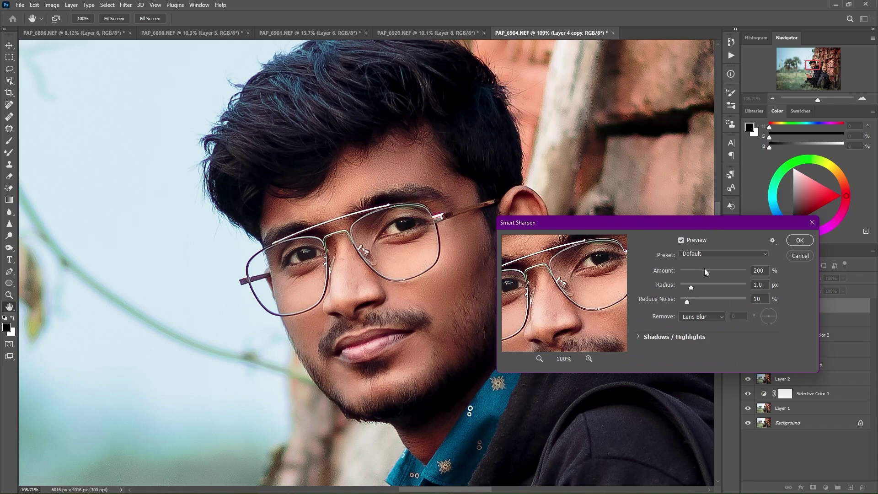
{"action": "left_click_drag", "start_coordinate": [701, 273], "coordinate": [695, 274]}
{"action": "left_click", "coordinate": [799, 240]}
{"action": "key", "text": "b"}
{"action": "key", "text": "ctrl+0"}
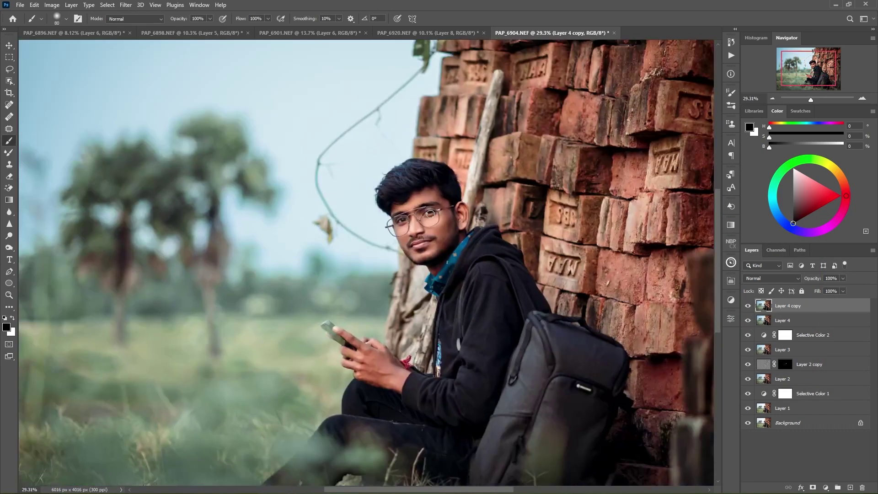
Add Selective Color 3 with Neutrals magenta +6, yellow -1 and black +5.
{"action": "scroll", "coordinate": [433, 226], "scroll_direction": "up", "scroll_amount": 2}
{"action": "left_click", "coordinate": [826, 487]}
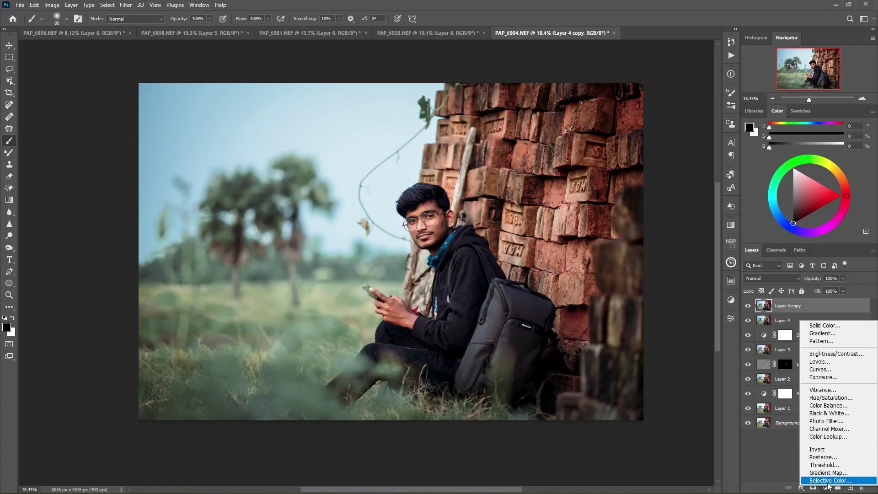
{"action": "left_click", "coordinate": [658, 215]}
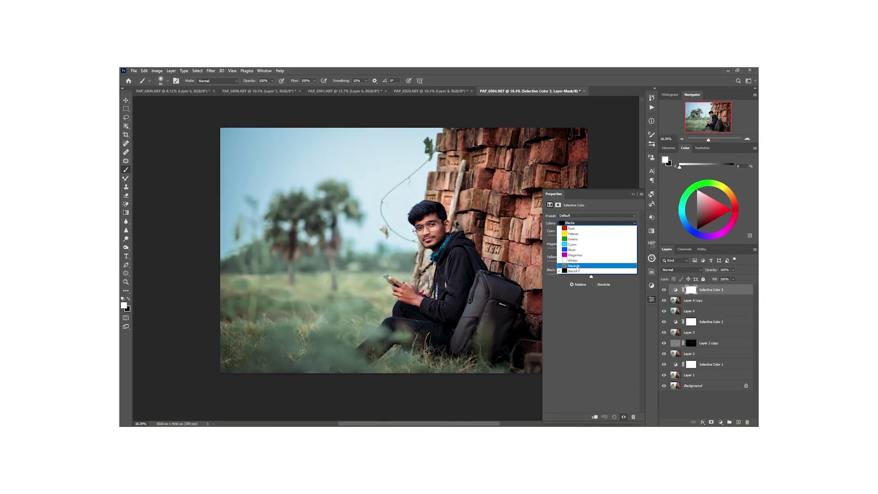
{"action": "left_click", "coordinate": [572, 265]}
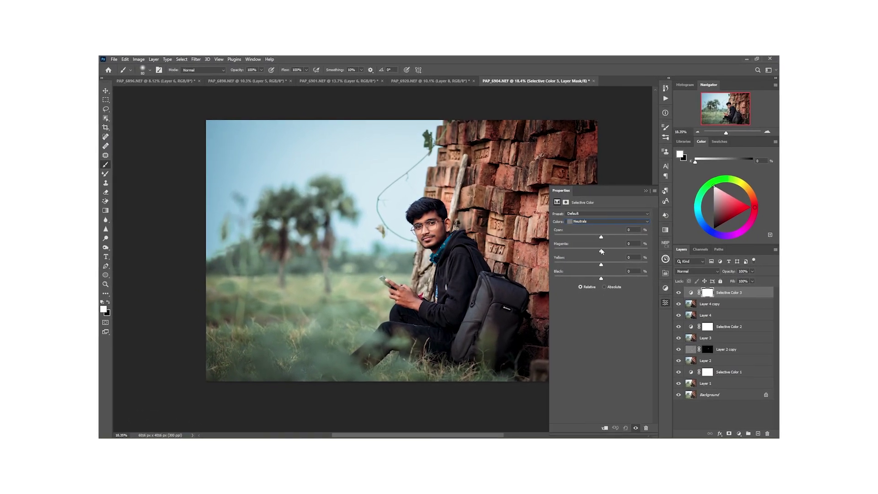
{"action": "left_click_drag", "start_coordinate": [599, 251], "coordinate": [630, 284]}
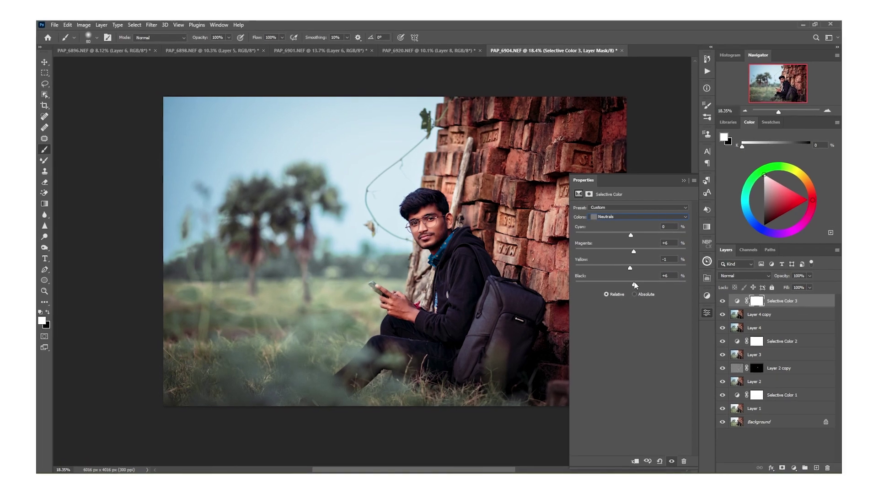
{"action": "left_click_drag", "start_coordinate": [628, 234], "coordinate": [648, 239]}
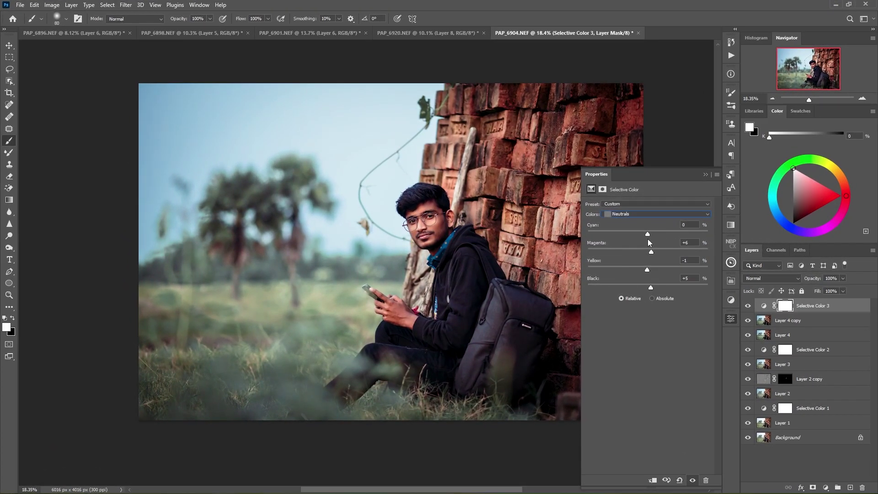
{"action": "left_click", "coordinate": [705, 174]}
Set it to 65% opacity and paint black on its mask over the face and hoodie.
{"action": "left_click_drag", "start_coordinate": [815, 279], "coordinate": [799, 291]}
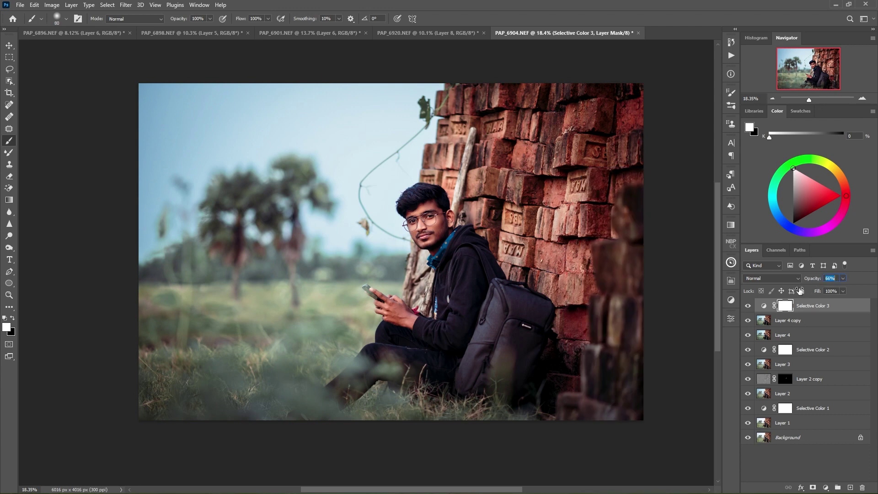
{"action": "scroll", "coordinate": [417, 209], "scroll_direction": "up", "scroll_amount": 2}
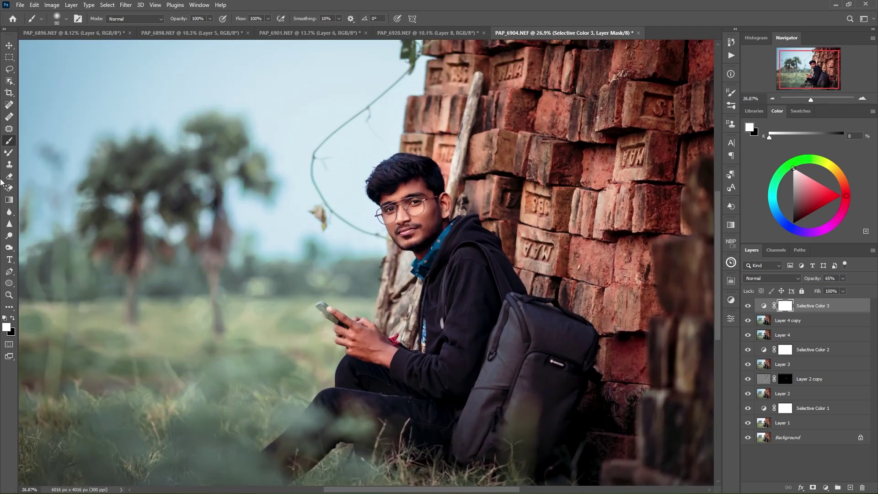
{"action": "key", "text": "x"}
{"action": "mouse_move", "coordinate": [427, 208]}
{"action": "left_mouse_down"}
{"action": "mouse_move", "coordinate": [428, 243]}
{"action": "mouse_move", "coordinate": [407, 196]}
{"action": "mouse_move", "coordinate": [435, 237]}
{"action": "left_mouse_up"}
{"action": "mouse_move", "coordinate": [447, 352]}
{"action": "left_mouse_down"}
{"action": "mouse_move", "coordinate": [366, 350]}
{"action": "mouse_move", "coordinate": [387, 391]}
{"action": "mouse_move", "coordinate": [490, 355]}
{"action": "mouse_move", "coordinate": [559, 441]}
{"action": "left_mouse_up"}
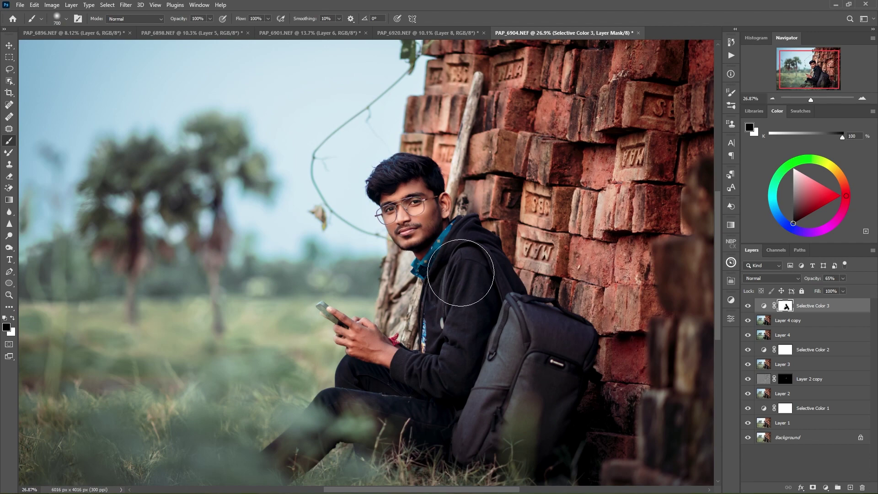
{"action": "scroll", "coordinate": [461, 274], "scroll_direction": "down", "scroll_amount": 3}
{"action": "scroll", "coordinate": [503, 275], "scroll_direction": "up", "scroll_amount": 2}
{"action": "scroll", "coordinate": [535, 257], "scroll_direction": "up", "scroll_amount": 4}
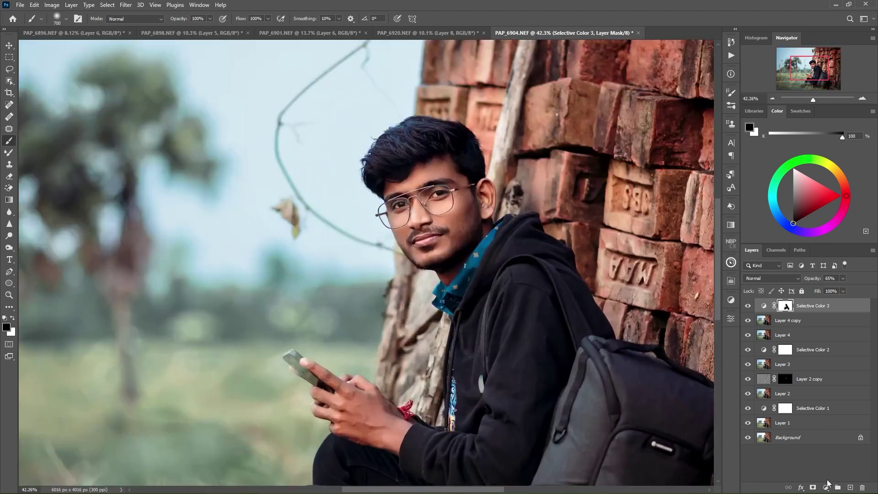
Add Hue/Saturation 1 sampling the teal shirt, desaturating and lightening its cyans.
{"action": "left_click", "coordinate": [825, 488]}
{"action": "left_click", "coordinate": [829, 397]}
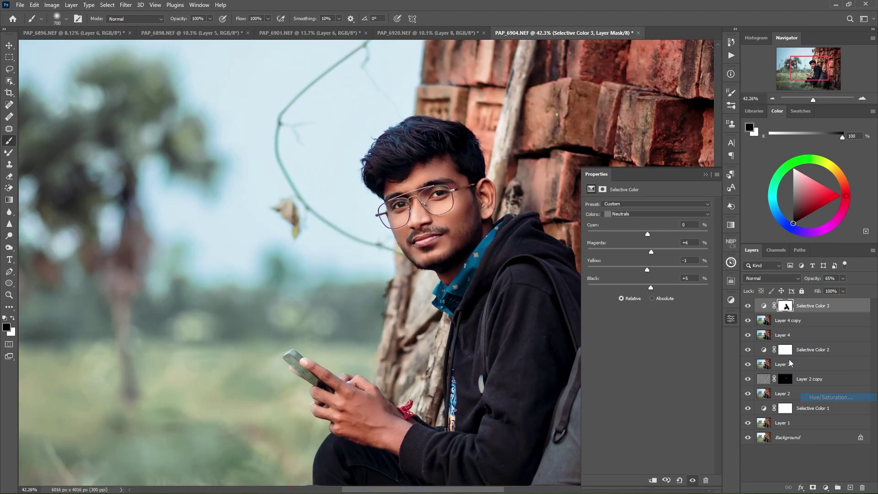
{"action": "left_click", "coordinate": [591, 216]}
{"action": "left_click", "coordinate": [488, 243]}
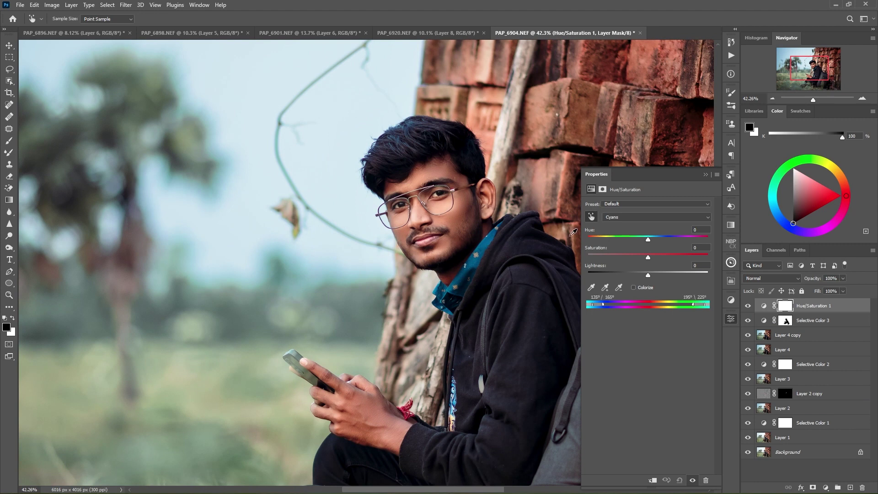
{"action": "left_click_drag", "start_coordinate": [648, 255], "coordinate": [590, 257]}
{"action": "left_click_drag", "start_coordinate": [648, 274], "coordinate": [667, 275]}
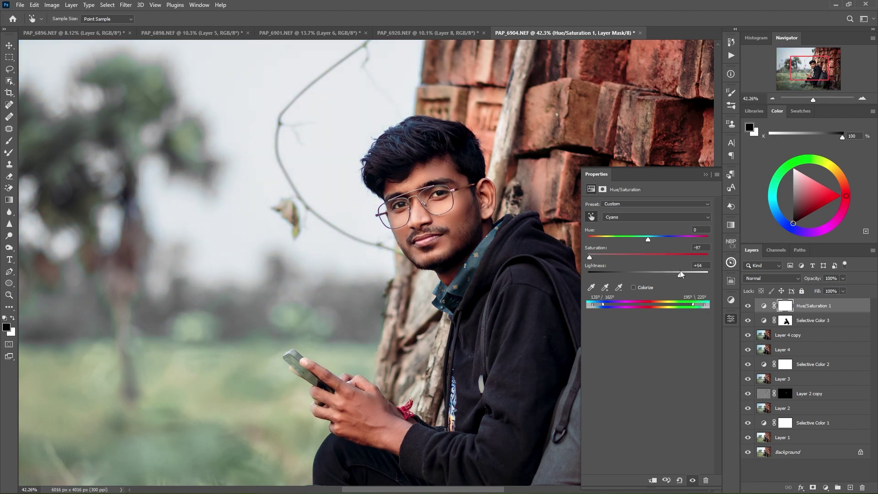
{"action": "left_click", "coordinate": [705, 174]}
{"action": "scroll", "coordinate": [544, 366], "scroll_direction": "down", "scroll_amount": 3}
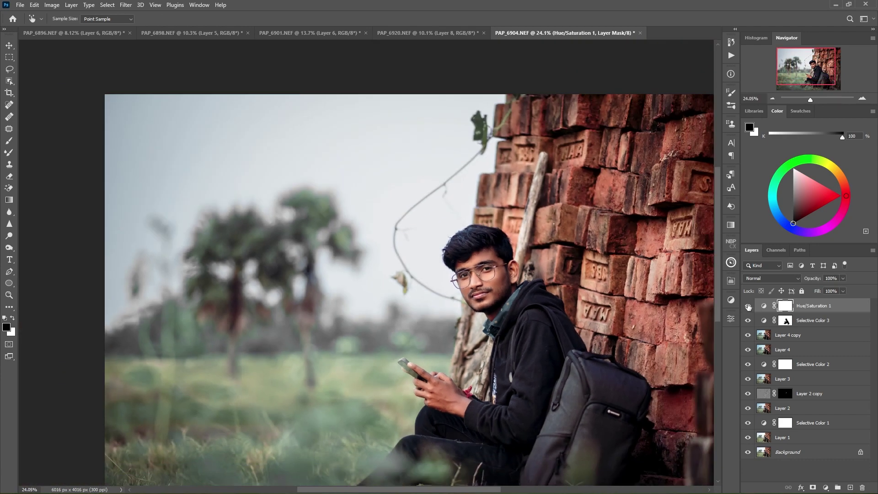
Compare Hue/Saturation 1 on and off, then invert its mask to black.
{"action": "left_click", "coordinate": [748, 306]}
{"action": "left_click", "coordinate": [748, 306]}
{"action": "scroll", "coordinate": [520, 313], "scroll_direction": "up", "scroll_amount": 2}
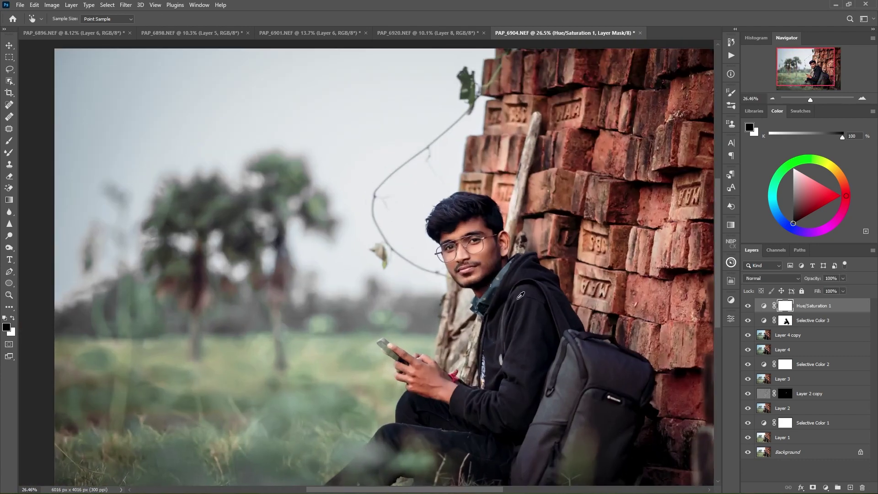
{"action": "scroll", "coordinate": [520, 313], "scroll_direction": "up", "scroll_amount": 4}
{"action": "scroll", "coordinate": [520, 313], "scroll_direction": "up", "scroll_amount": 2}
{"action": "key", "text": "ctrl+i"}
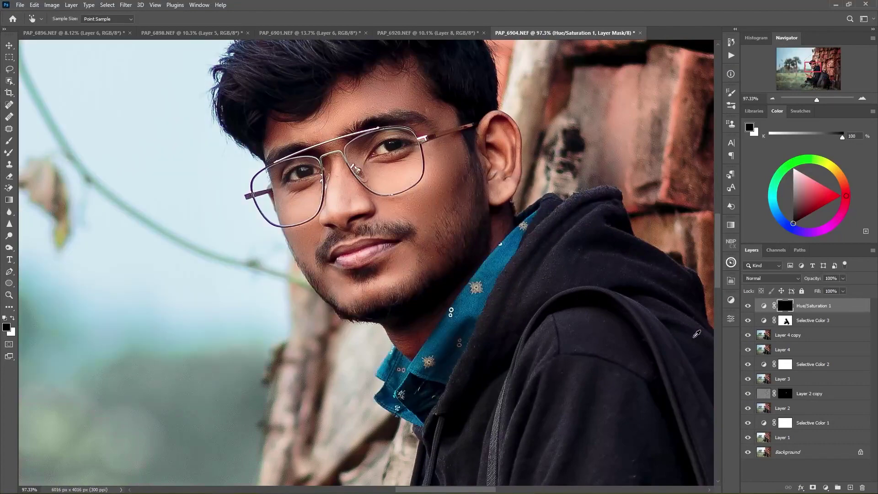
{"action": "scroll", "coordinate": [677, 338], "scroll_direction": "up", "scroll_amount": 2}
Paint white with a size 50-70 brush over the teal collar to reveal the desaturation.
{"action": "left_click", "coordinate": [9, 143]}
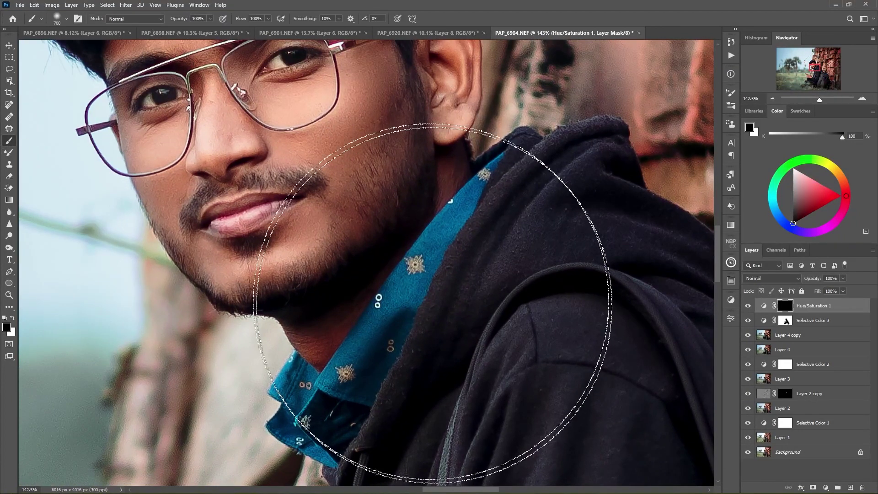
{"action": "key", "text": "x"}
{"action": "key", "text": "bracketleft"}
{"action": "key", "text": "bracketleft"}
{"action": "key", "text": "bracketleft"}
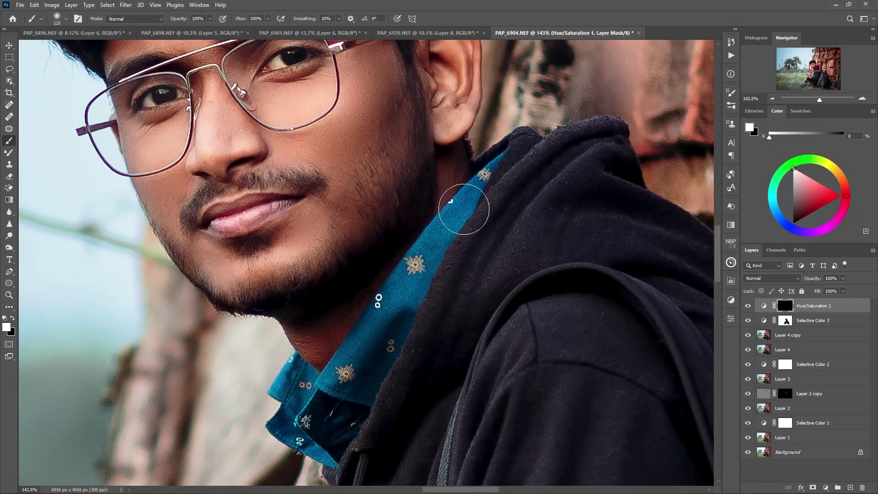
{"action": "mouse_move", "coordinate": [483, 168]}
{"action": "left_mouse_down"}
{"action": "mouse_move", "coordinate": [423, 245]}
{"action": "mouse_move", "coordinate": [397, 314]}
{"action": "mouse_move", "coordinate": [377, 308]}
{"action": "mouse_move", "coordinate": [330, 378]}
{"action": "left_mouse_up"}
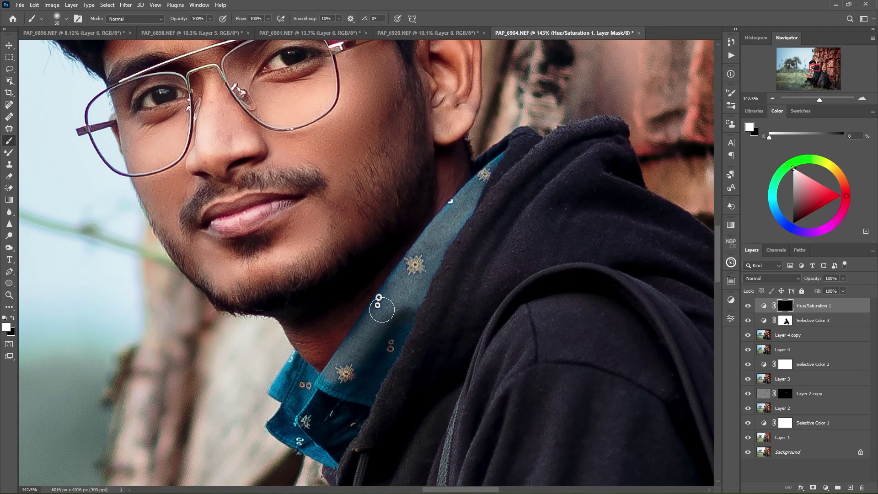
{"action": "key", "text": "bracketright"}
{"action": "key", "text": "bracketright"}
{"action": "mouse_move", "coordinate": [310, 414]}
{"action": "left_mouse_down"}
{"action": "mouse_move", "coordinate": [295, 373]}
{"action": "mouse_move", "coordinate": [288, 423]}
{"action": "mouse_move", "coordinate": [326, 451]}
{"action": "mouse_move", "coordinate": [304, 383]}
{"action": "left_mouse_up"}
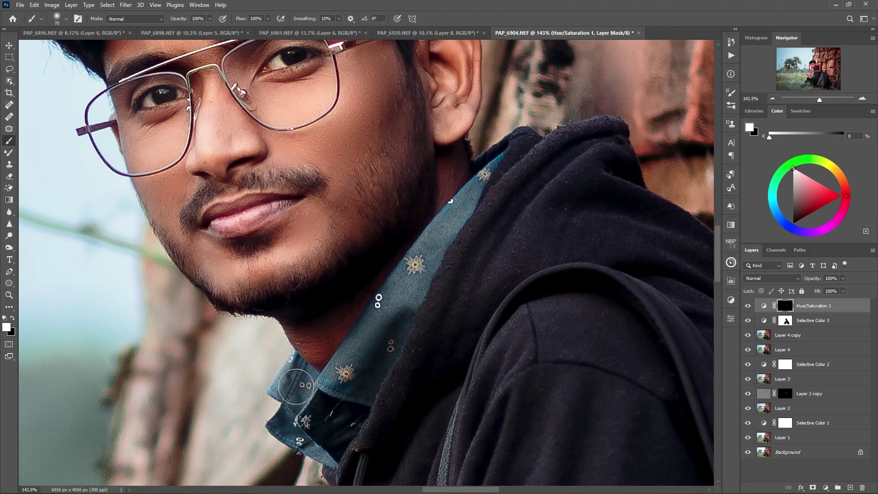
{"action": "scroll", "coordinate": [529, 215], "scroll_direction": "down", "scroll_amount": 2}
{"action": "scroll", "coordinate": [530, 215], "scroll_direction": "down", "scroll_amount": 6}
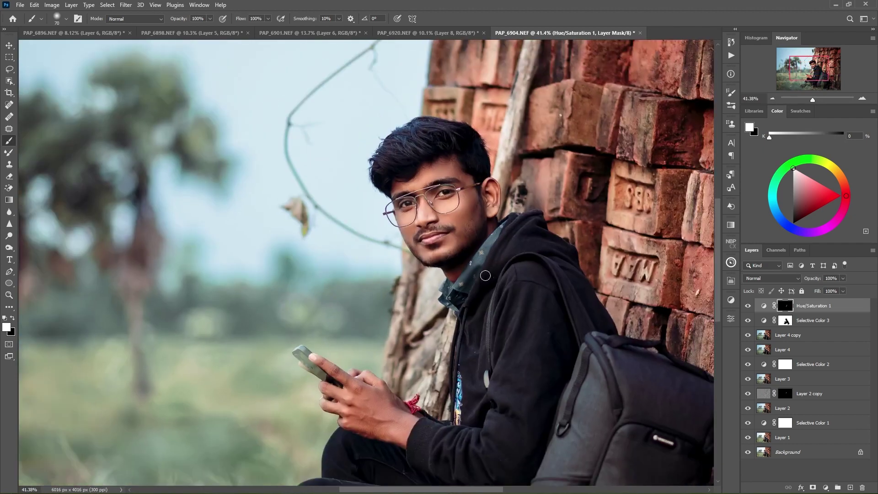
{"action": "scroll", "coordinate": [662, 351], "scroll_direction": "down", "scroll_amount": 3}
Add Selective Color 4 setting Whites to Cyan +19 and Black -36.
{"action": "left_click", "coordinate": [825, 488]}
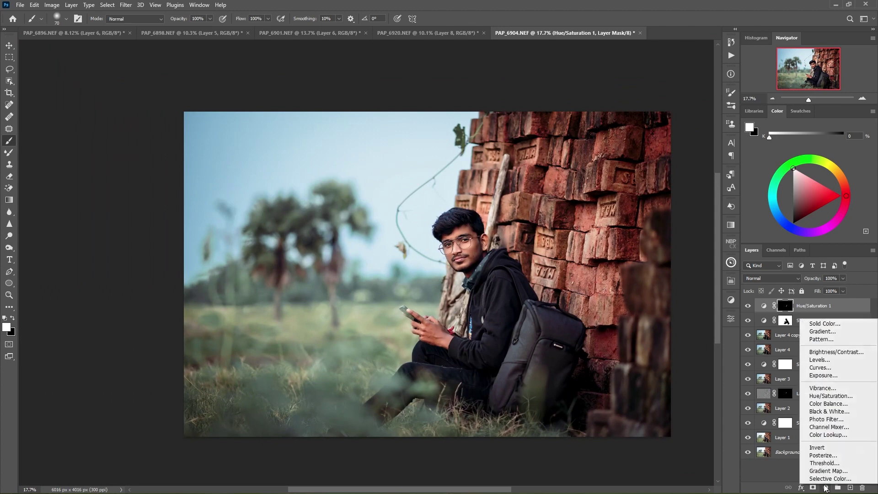
{"action": "left_click", "coordinate": [635, 213]}
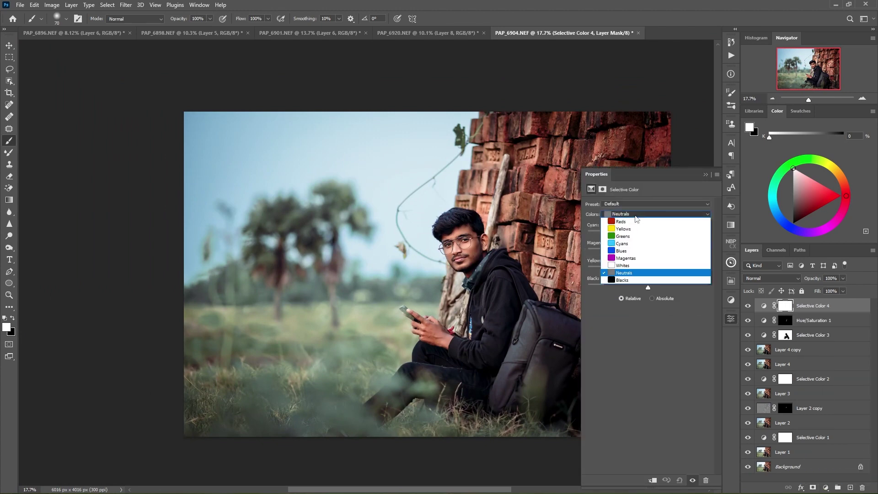
{"action": "left_click", "coordinate": [635, 266]}
{"action": "mouse_move", "coordinate": [655, 285]}
{"action": "left_mouse_down"}
{"action": "mouse_move", "coordinate": [661, 292]}
{"action": "mouse_move", "coordinate": [617, 290]}
{"action": "mouse_move", "coordinate": [631, 290]}
{"action": "left_mouse_up"}
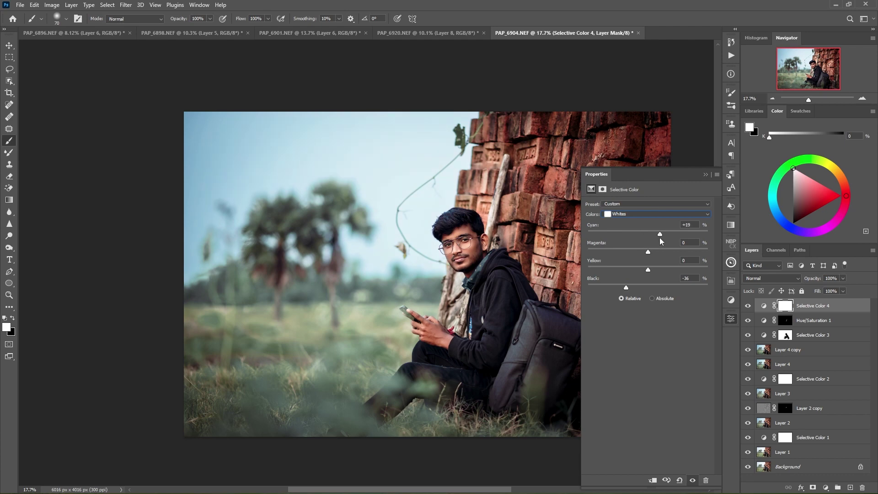
{"action": "left_click_drag", "start_coordinate": [647, 252], "coordinate": [649, 272]}
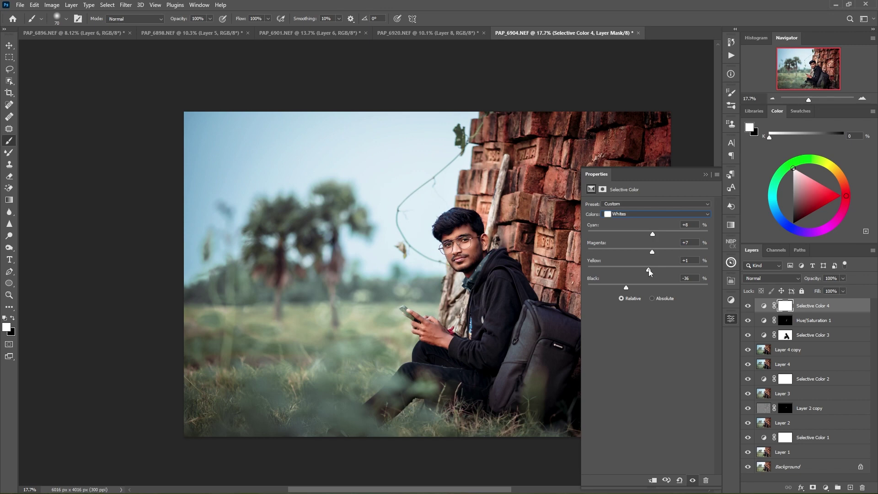
{"action": "left_click", "coordinate": [638, 214]}
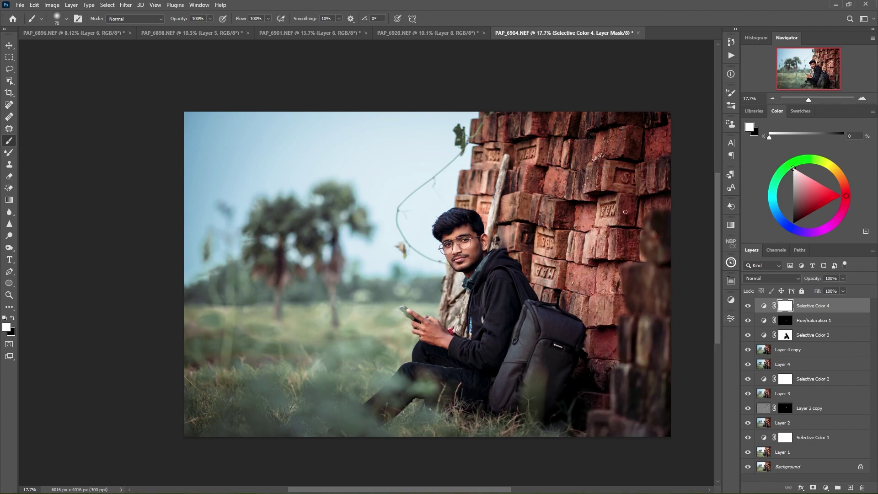
Toggle Selective Color 4 off and on to compare its effect.
{"action": "scroll", "coordinate": [413, 217], "scroll_direction": "up", "scroll_amount": 5}
{"action": "scroll", "coordinate": [366, 265], "scroll_direction": "down", "scroll_amount": 5}
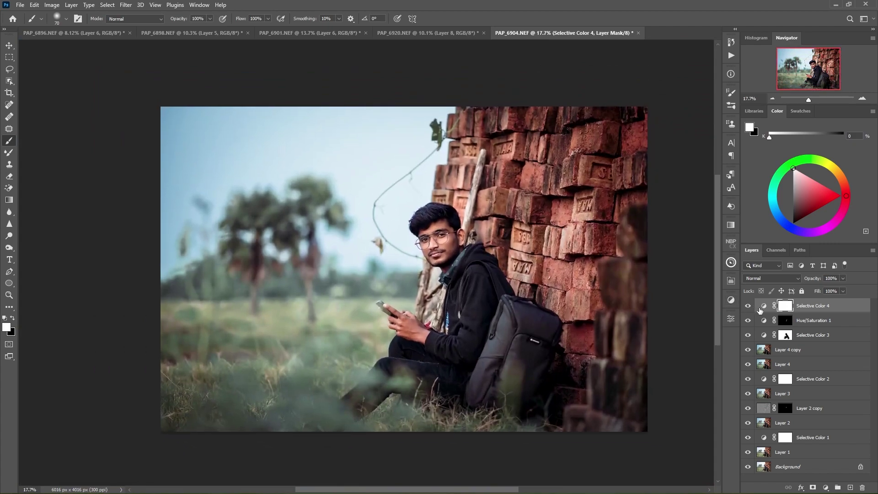
{"action": "left_click", "coordinate": [748, 306]}
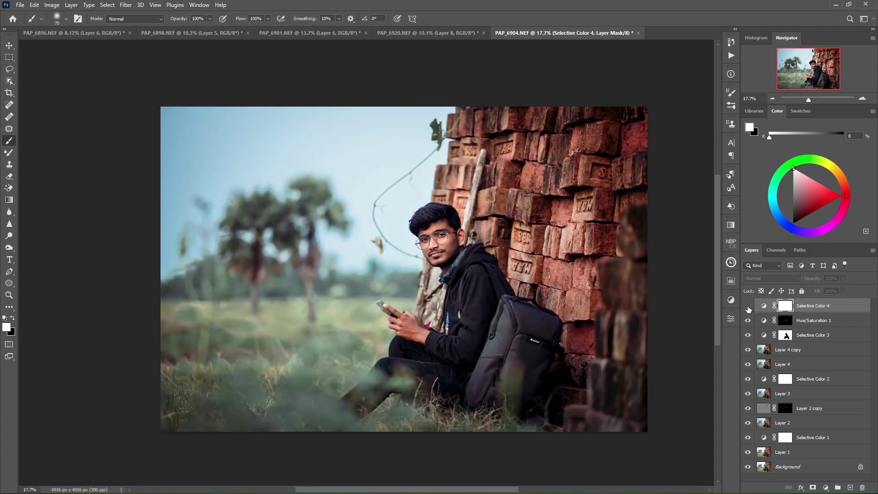
{"action": "left_click", "coordinate": [748, 306]}
{"action": "left_click", "coordinate": [748, 306]}
{"action": "scroll", "coordinate": [484, 247], "scroll_direction": "up", "scroll_amount": 3}
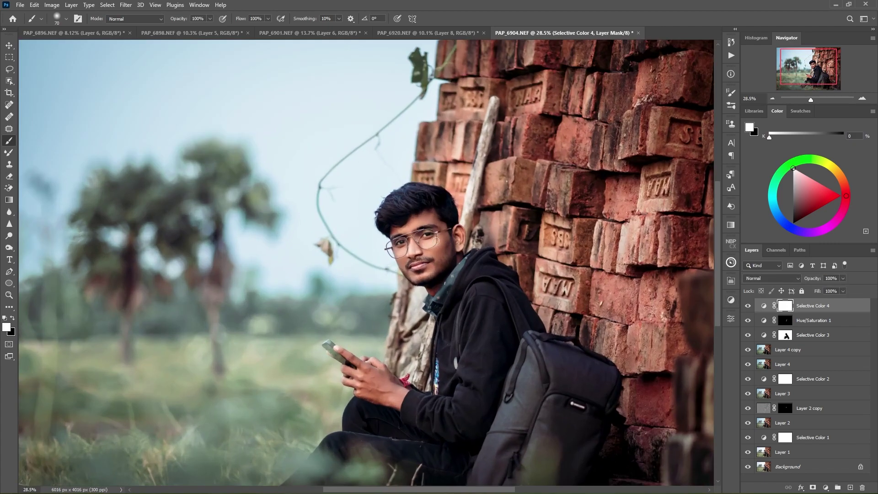
{"action": "scroll", "coordinate": [484, 247], "scroll_direction": "down", "scroll_amount": 4}
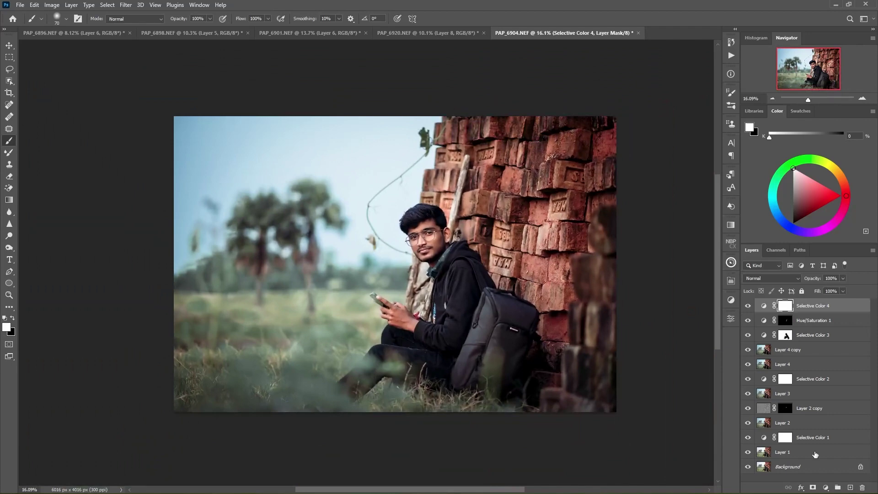
Add a Selective Color layer that sets Blacks to Yellow +6 and Magenta +1.
{"action": "left_click", "coordinate": [826, 486]}
{"action": "left_click", "coordinate": [824, 480]}
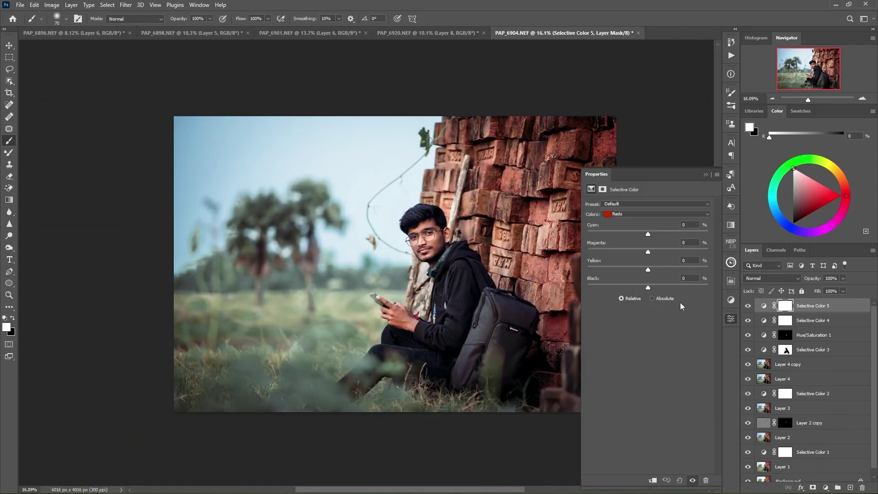
{"action": "left_click", "coordinate": [624, 215]}
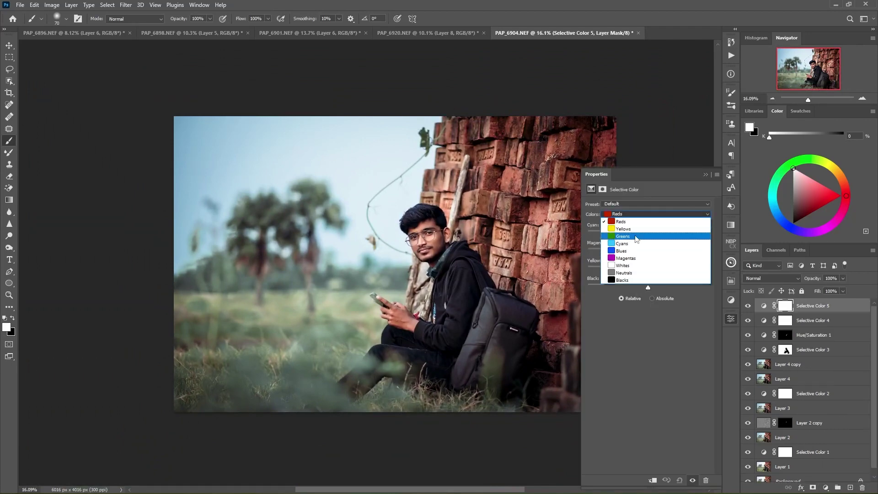
{"action": "left_click", "coordinate": [634, 281]}
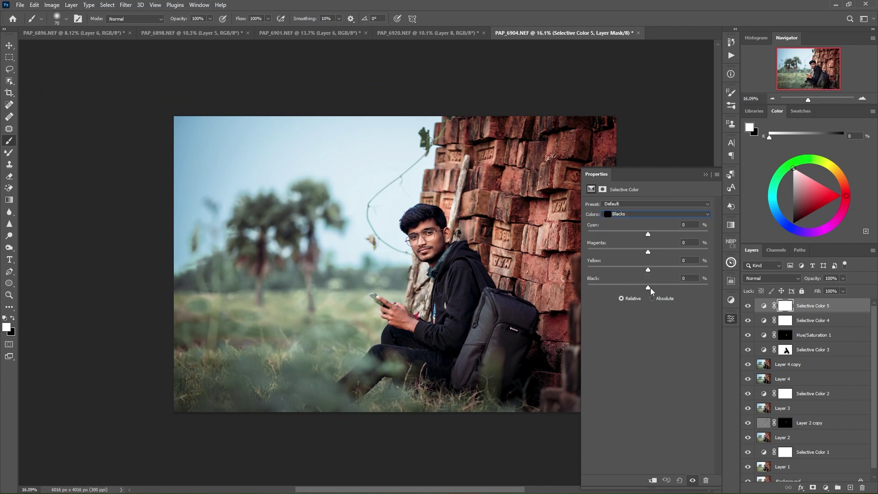
{"action": "left_click_drag", "start_coordinate": [649, 273], "coordinate": [649, 273]}
{"action": "left_click_drag", "start_coordinate": [646, 251], "coordinate": [648, 252]}
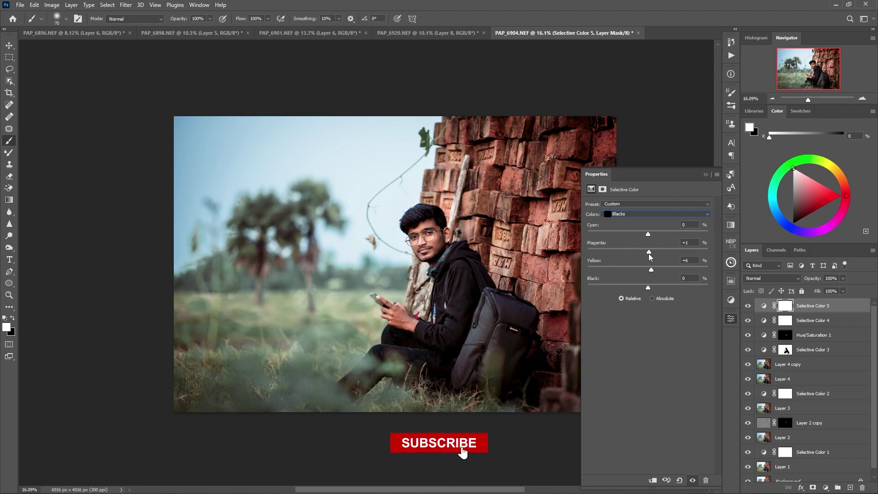
Lower Selective Color 5 to 19% opacity and inspect the result.
{"action": "left_click", "coordinate": [635, 214]}
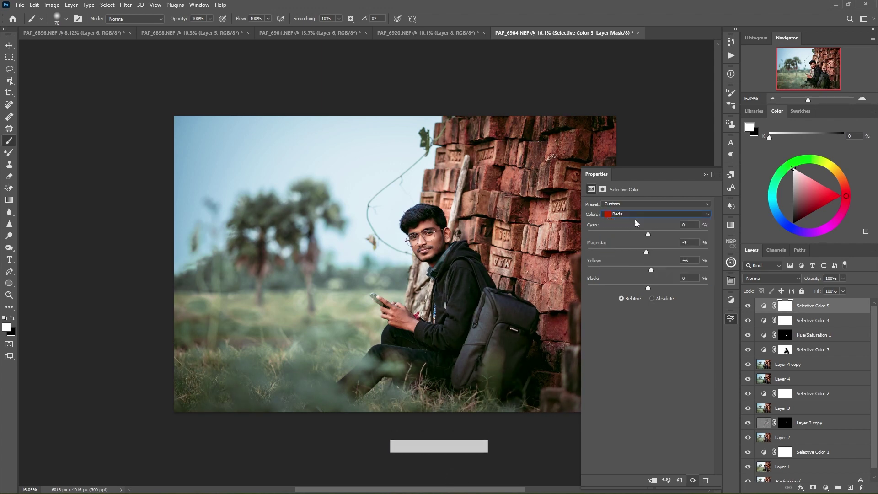
{"action": "left_click_drag", "start_coordinate": [818, 278], "coordinate": [783, 291]}
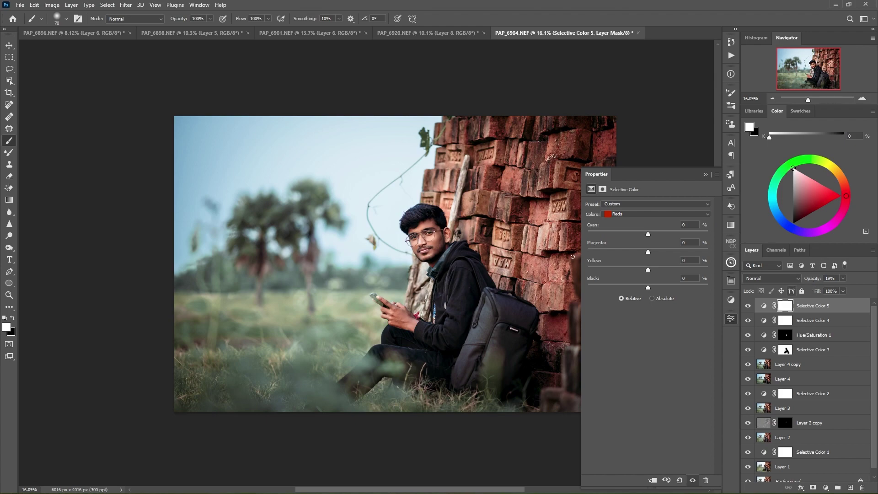
{"action": "left_click", "coordinate": [706, 176]}
{"action": "scroll", "coordinate": [430, 235], "scroll_direction": "up", "scroll_amount": 5}
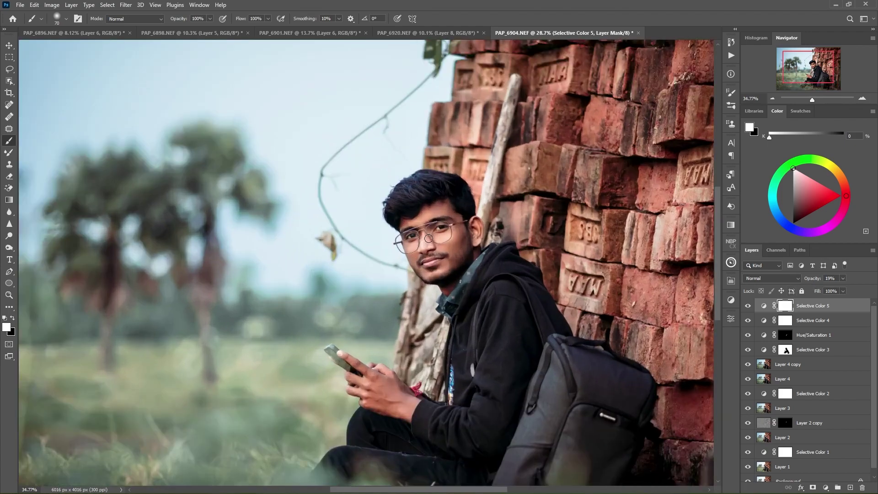
{"action": "scroll", "coordinate": [440, 237], "scroll_direction": "up", "scroll_amount": 1}
{"action": "scroll", "coordinate": [440, 240], "scroll_direction": "down", "scroll_amount": 1}
{"action": "scroll", "coordinate": [440, 242], "scroll_direction": "down", "scroll_amount": 1}
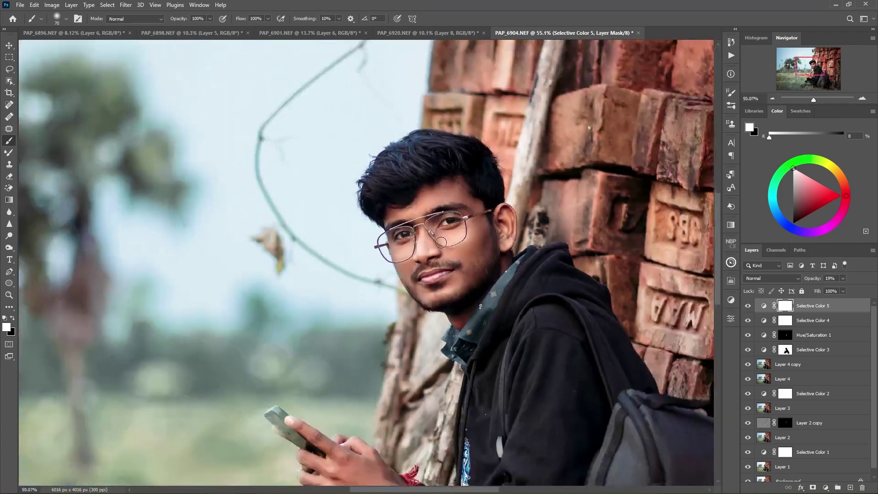
{"action": "scroll", "coordinate": [439, 246], "scroll_direction": "down", "scroll_amount": 2}
{"action": "scroll", "coordinate": [439, 246], "scroll_direction": "down", "scroll_amount": 2}
{"action": "scroll", "coordinate": [464, 257], "scroll_direction": "up", "scroll_amount": 1}
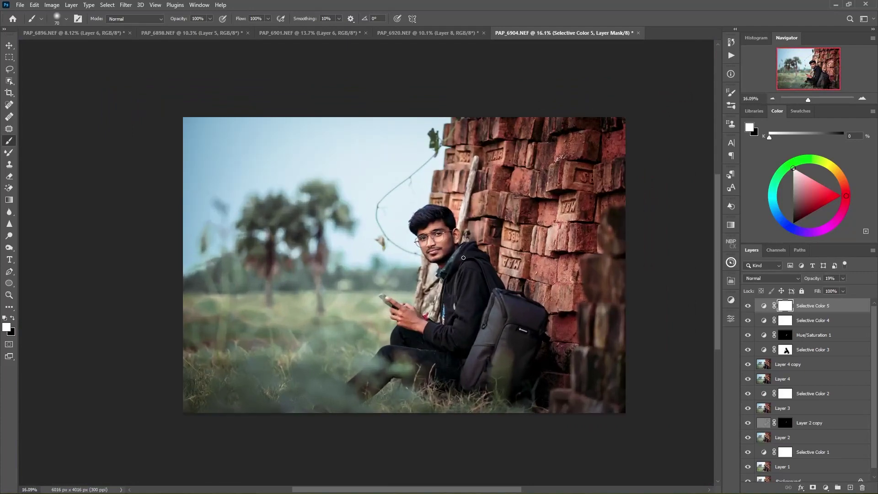
{"action": "scroll", "coordinate": [816, 386], "scroll_direction": "down", "scroll_amount": 1}
{"action": "scroll", "coordinate": [812, 401], "scroll_direction": "up", "scroll_amount": 1}
{"action": "scroll", "coordinate": [809, 425], "scroll_direction": "down", "scroll_amount": 1}
Group all edit layers into Group 1 and stamp the visible image into Layer 5.
{"action": "left_click", "coordinate": [812, 462], "text": "shift"}
{"action": "key", "text": "ctrl+g"}
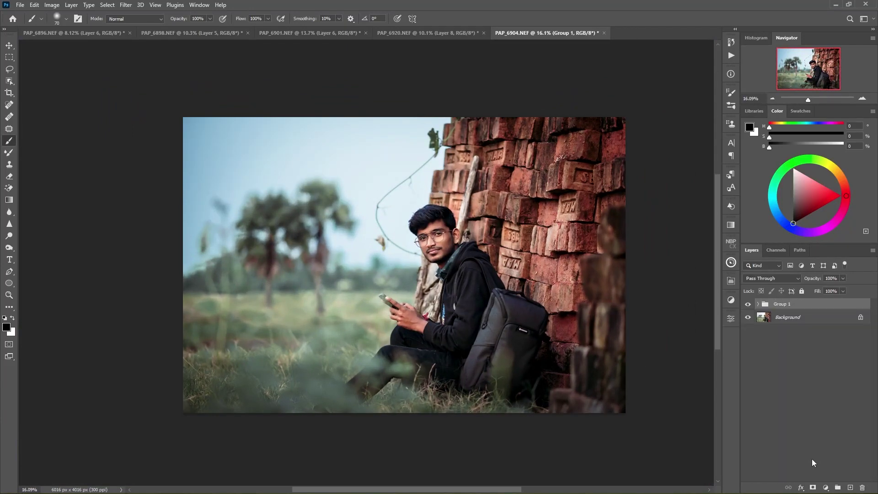
{"action": "key", "text": "ctrl+shift+alt+e"}
{"action": "scroll", "coordinate": [505, 259], "scroll_direction": "up", "scroll_amount": 2}
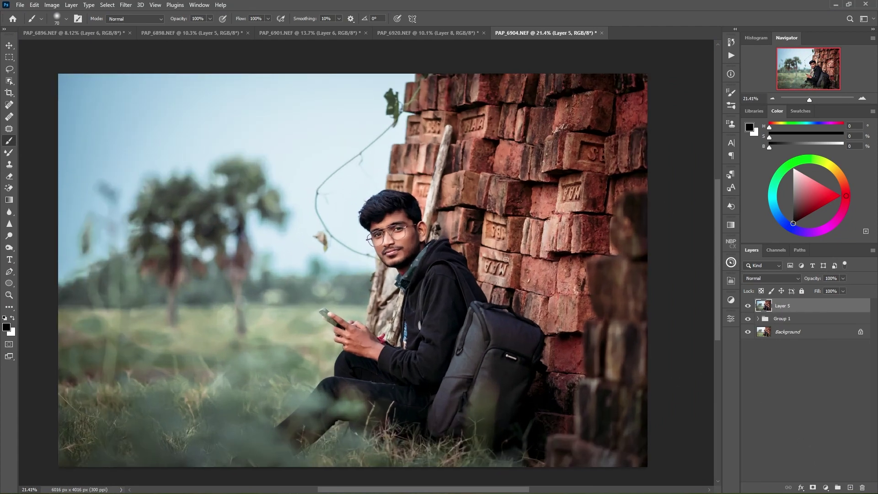
Add Selective Color 6, nudging the Reds' magenta, lowering yellow and raising black.
{"action": "left_click", "coordinate": [825, 487]}
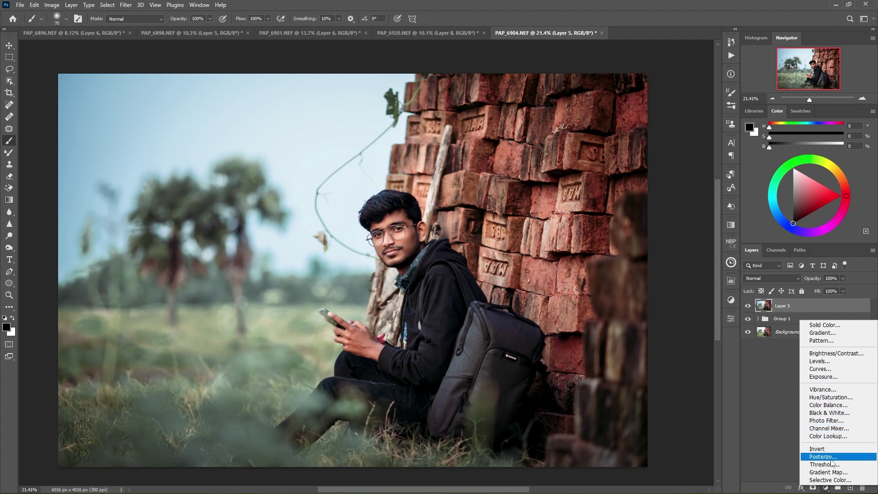
{"action": "left_click", "coordinate": [834, 480]}
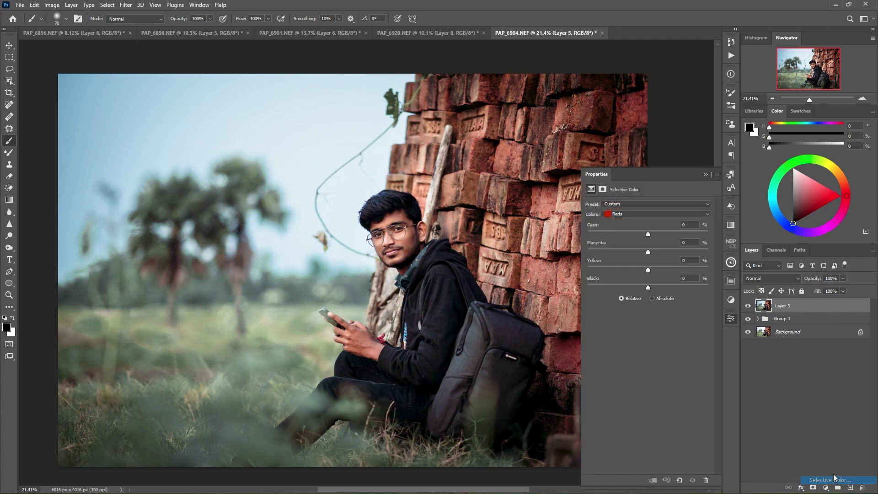
{"action": "left_click", "coordinate": [651, 251]}
{"action": "left_click_drag", "start_coordinate": [648, 269], "coordinate": [647, 270]}
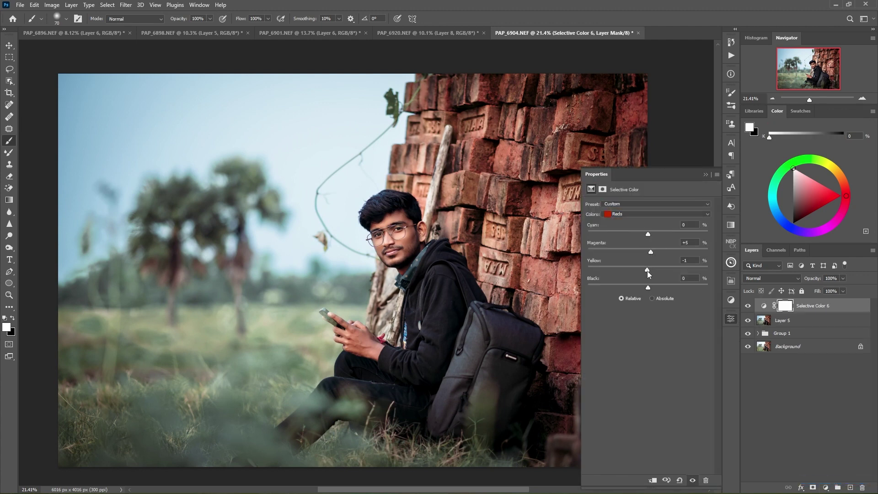
{"action": "left_click", "coordinate": [649, 288]}
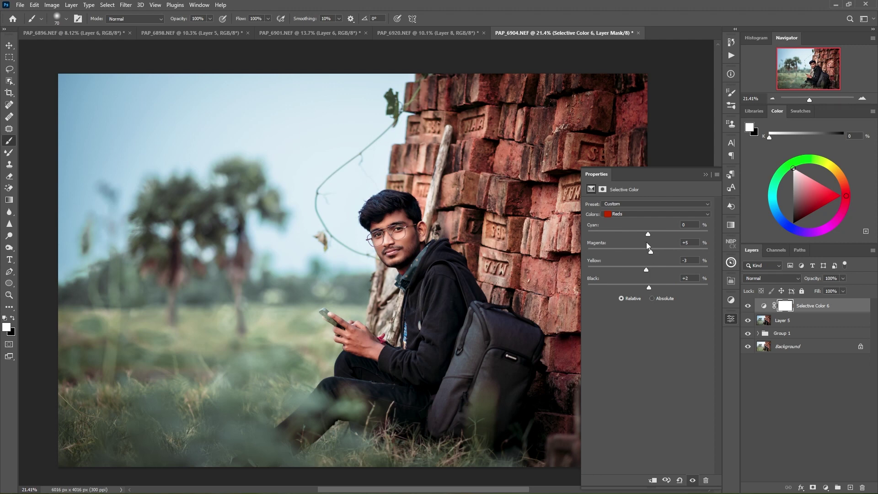
Add a touch of cyan to the Neutrals and brighten the brick Reds.
{"action": "left_click", "coordinate": [639, 213]}
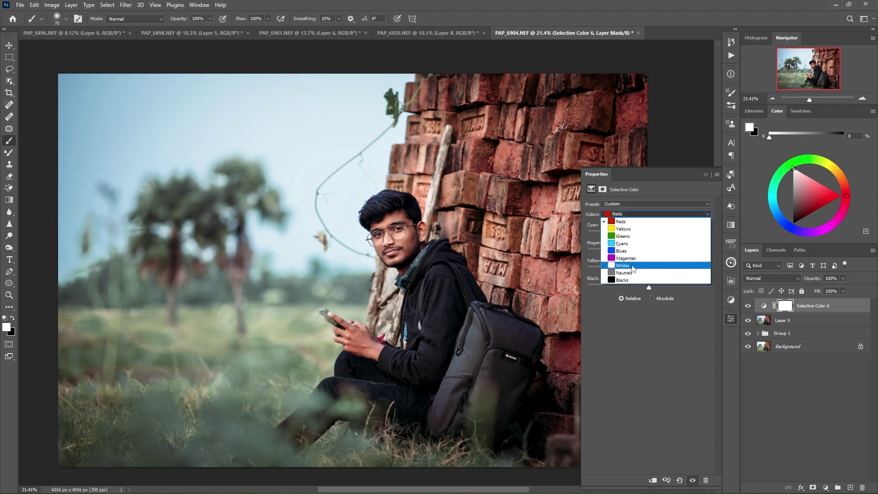
{"action": "left_click", "coordinate": [633, 274]}
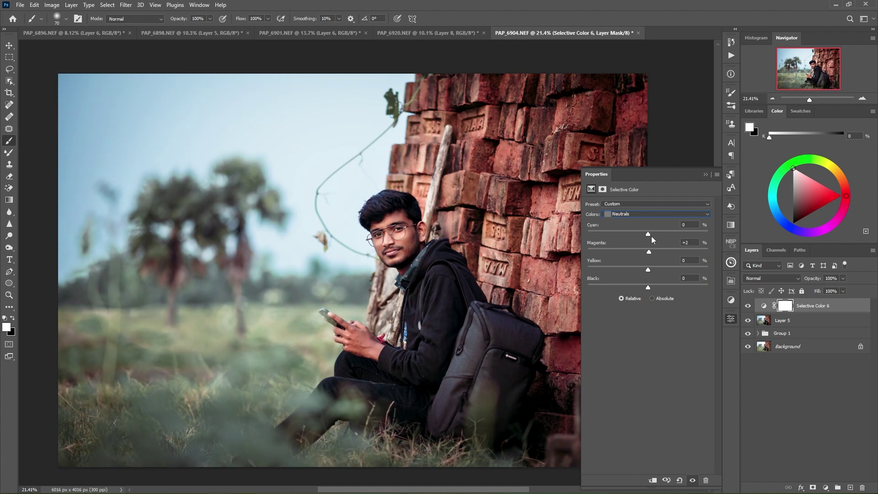
{"action": "left_click_drag", "start_coordinate": [648, 235], "coordinate": [650, 234]}
{"action": "left_click", "coordinate": [646, 214]}
{"action": "left_click", "coordinate": [645, 223]}
{"action": "mouse_move", "coordinate": [647, 287]}
{"action": "left_mouse_down"}
{"action": "mouse_move", "coordinate": [625, 289]}
{"action": "mouse_move", "coordinate": [638, 288]}
{"action": "left_mouse_up"}
Pull yellow out of the Cyans range down to -30.
{"action": "left_click", "coordinate": [637, 214]}
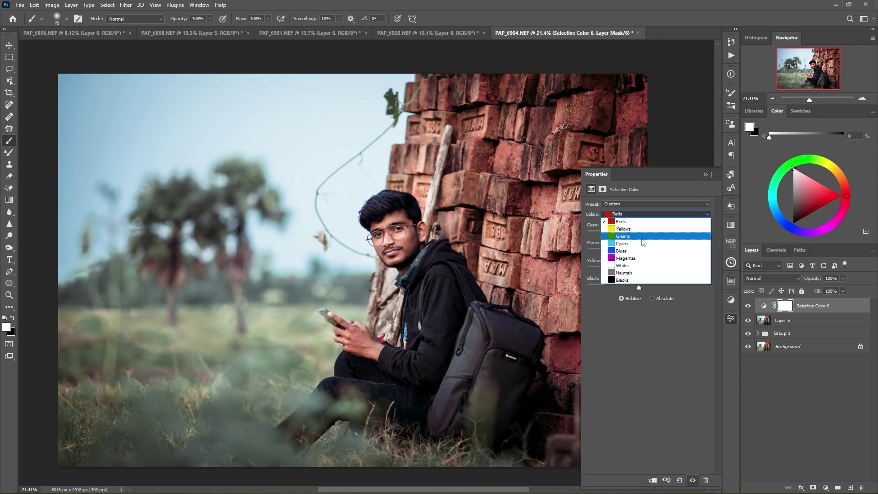
{"action": "left_click", "coordinate": [642, 237]}
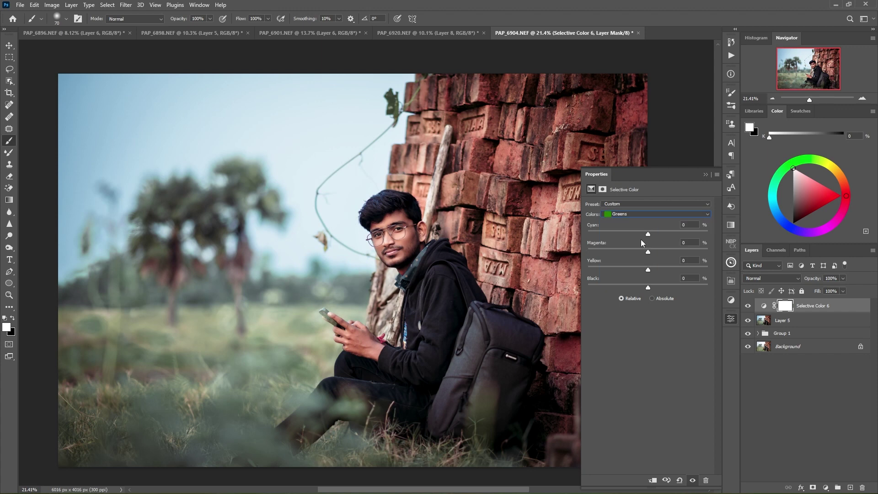
{"action": "left_click", "coordinate": [632, 212]}
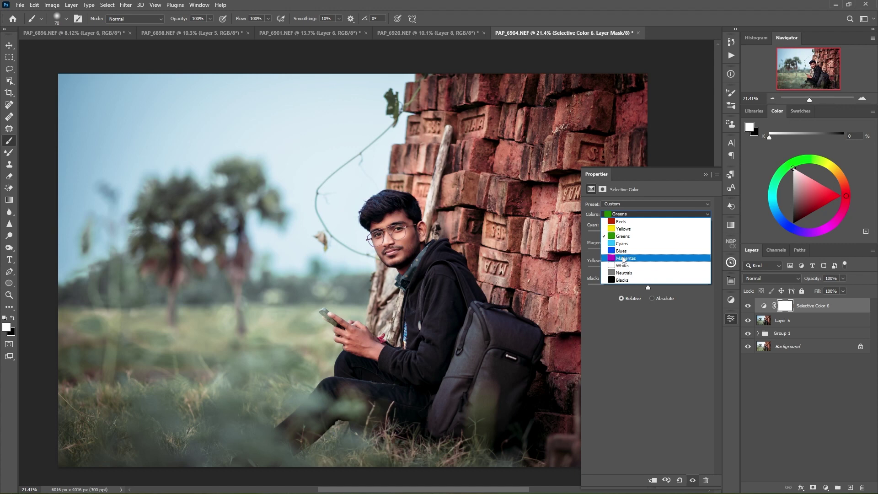
{"action": "left_click", "coordinate": [625, 244]}
{"action": "left_click_drag", "start_coordinate": [647, 269], "coordinate": [629, 273]}
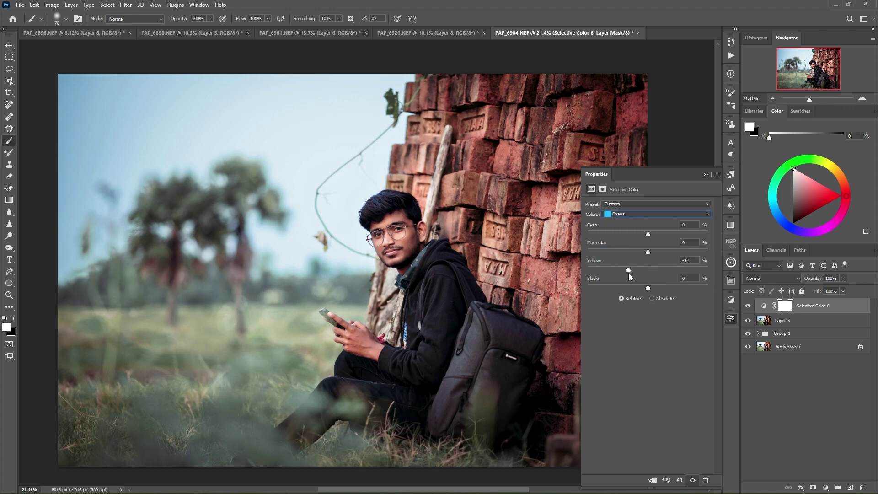
Set the Blues range to Magenta +13 and Yellow -10, then view the photo.
{"action": "left_click", "coordinate": [644, 215]}
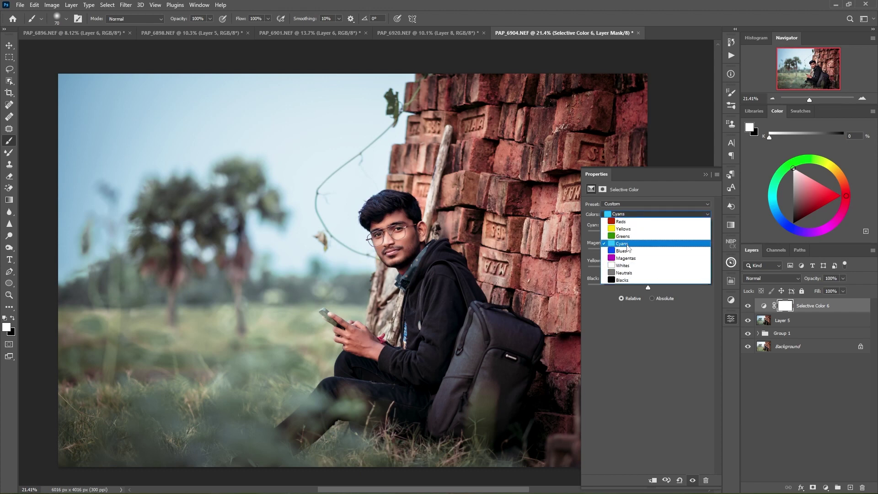
{"action": "left_click", "coordinate": [630, 251]}
{"action": "mouse_move", "coordinate": [647, 270]}
{"action": "left_mouse_down"}
{"action": "mouse_move", "coordinate": [662, 270]}
{"action": "mouse_move", "coordinate": [650, 252]}
{"action": "mouse_move", "coordinate": [624, 255]}
{"action": "left_mouse_up"}
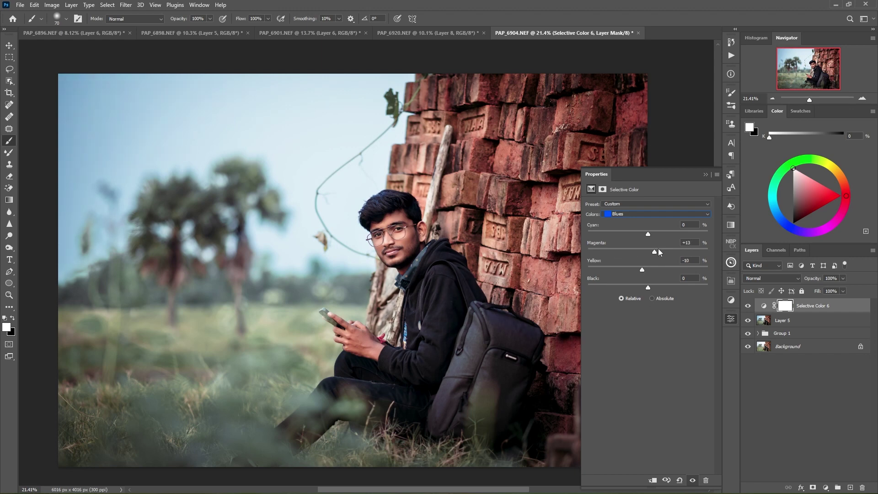
{"action": "left_click", "coordinate": [704, 175]}
{"action": "scroll", "coordinate": [393, 220], "scroll_direction": "up", "scroll_amount": 2}
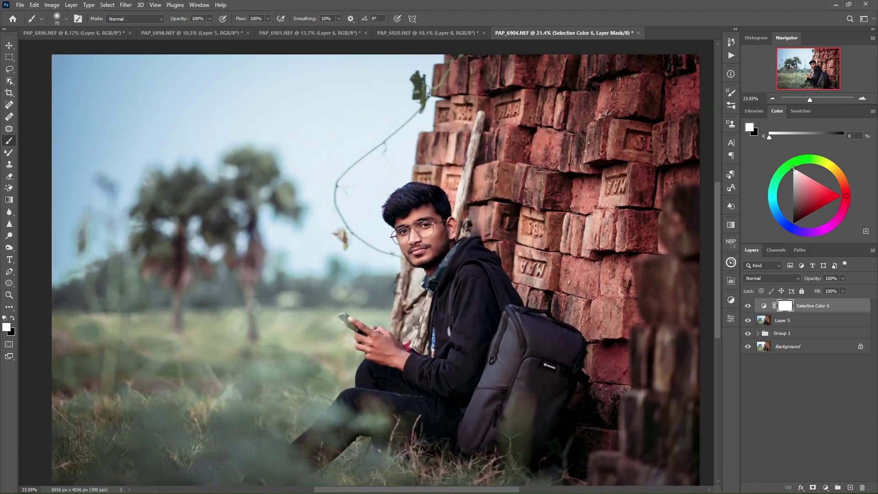
{"action": "scroll", "coordinate": [393, 219], "scroll_direction": "up", "scroll_amount": 2}
{"action": "scroll", "coordinate": [411, 215], "scroll_direction": "up", "scroll_amount": 2}
{"action": "scroll", "coordinate": [428, 215], "scroll_direction": "down", "scroll_amount": 3}
{"action": "scroll", "coordinate": [429, 214], "scroll_direction": "down", "scroll_amount": 2}
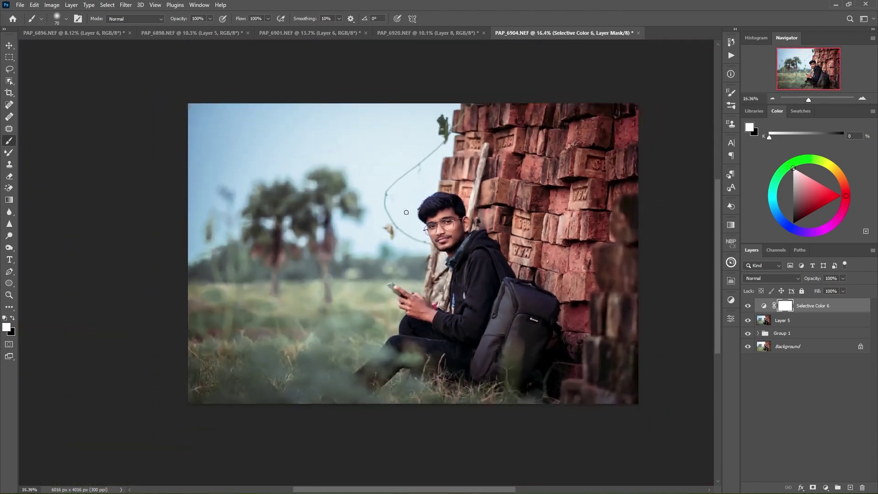
{"action": "scroll", "coordinate": [428, 214], "scroll_direction": "up", "scroll_amount": 1}
{"action": "left_click", "coordinate": [827, 488]}
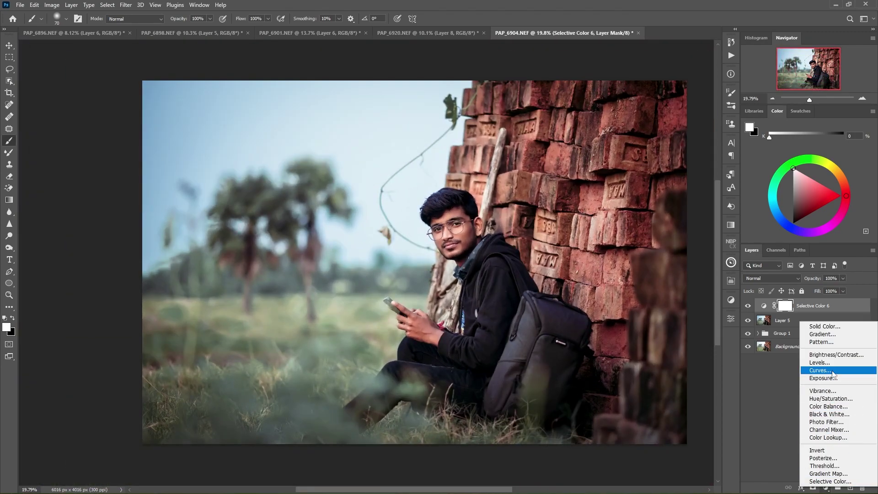
Add an Auto-corrected Curves layer at 60% opacity.
{"action": "left_click", "coordinate": [819, 372]}
{"action": "left_click", "coordinate": [700, 217]}
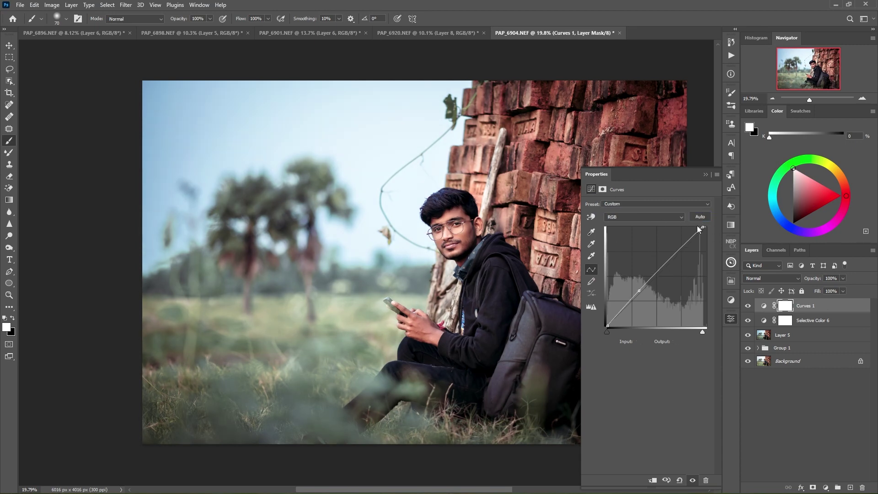
{"action": "left_click_drag", "start_coordinate": [822, 278], "coordinate": [803, 284]}
{"action": "left_click", "coordinate": [702, 174]}
{"action": "scroll", "coordinate": [443, 223], "scroll_direction": "up", "scroll_amount": 3}
{"action": "scroll", "coordinate": [443, 223], "scroll_direction": "up", "scroll_amount": 4}
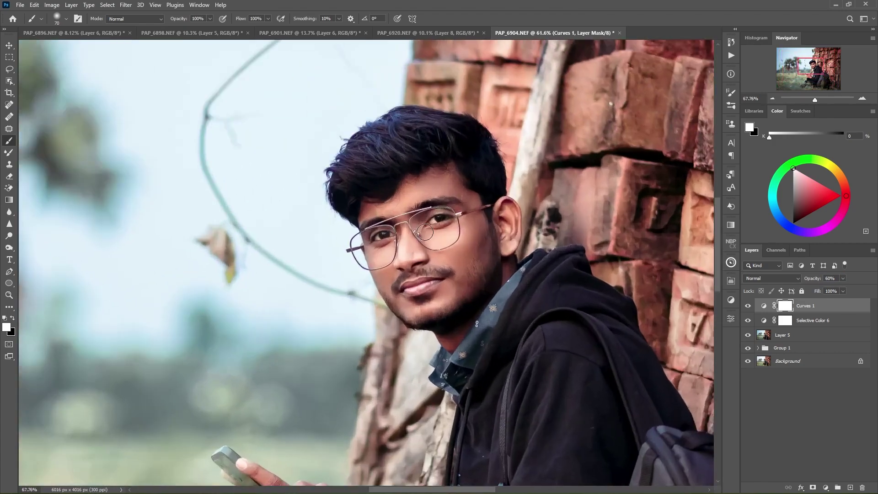
{"action": "scroll", "coordinate": [443, 223], "scroll_direction": "up", "scroll_amount": 3}
{"action": "scroll", "coordinate": [443, 223], "scroll_direction": "down", "scroll_amount": 5}
{"action": "scroll", "coordinate": [465, 297], "scroll_direction": "down", "scroll_amount": 3}
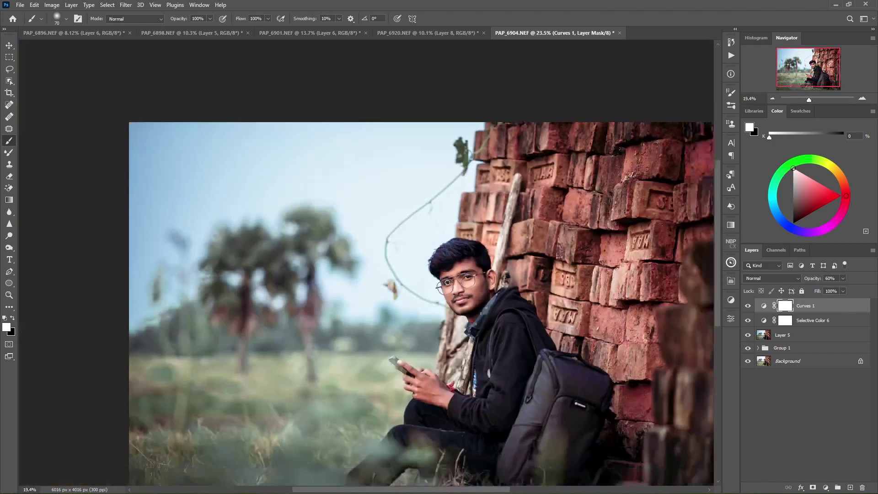
{"action": "scroll", "coordinate": [464, 298], "scroll_direction": "down", "scroll_amount": 2}
Compare the graded photo with the original, then add empty Layer 6 with reset colours.
{"action": "left_click", "coordinate": [748, 361], "text": "alt"}
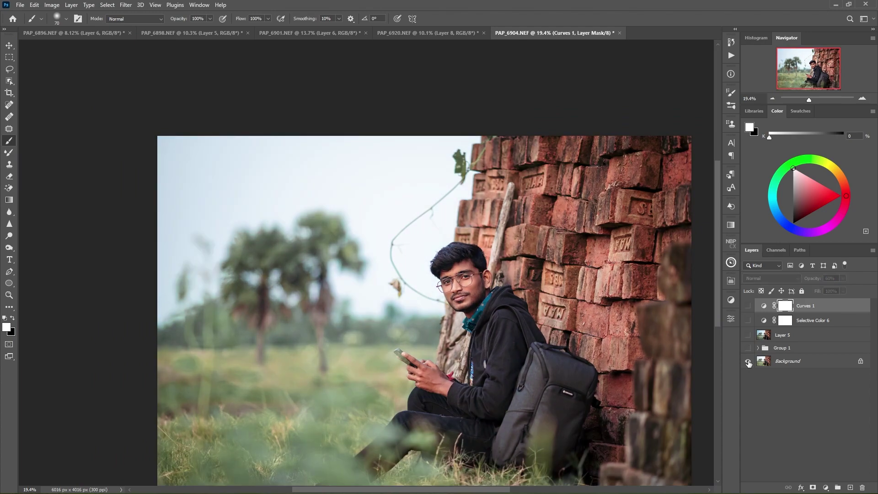
{"action": "left_click", "coordinate": [747, 362], "text": "alt"}
{"action": "left_click", "coordinate": [748, 361], "text": "alt"}
{"action": "left_click", "coordinate": [748, 362], "text": "alt"}
{"action": "scroll", "coordinate": [656, 332], "scroll_direction": "down", "scroll_amount": 2}
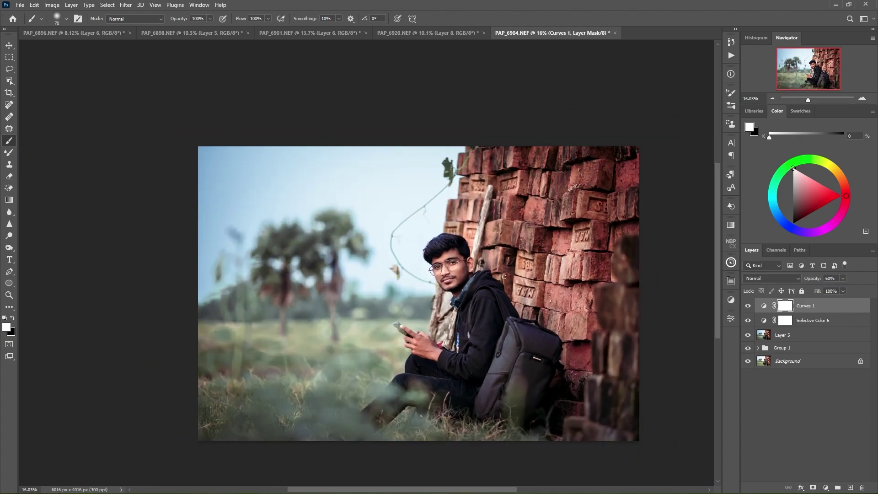
{"action": "scroll", "coordinate": [656, 332], "scroll_direction": "up", "scroll_amount": 3}
{"action": "scroll", "coordinate": [656, 332], "scroll_direction": "down", "scroll_amount": 2}
{"action": "left_click", "coordinate": [748, 362], "text": "alt"}
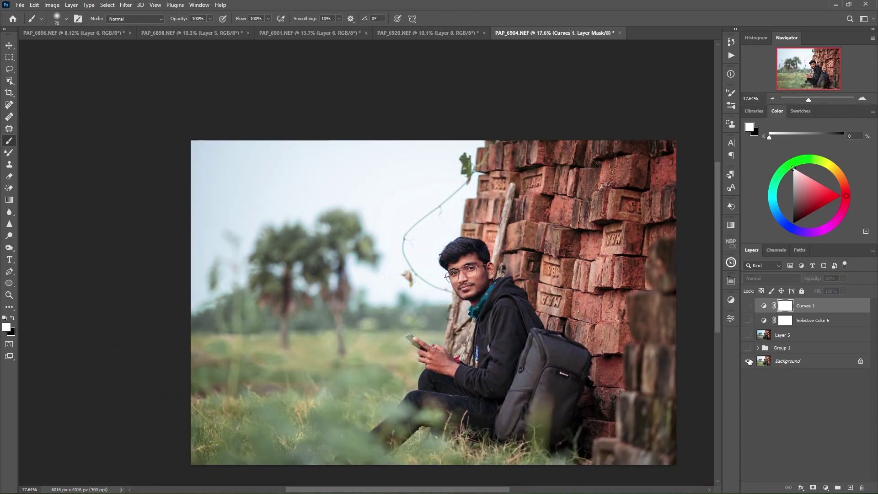
{"action": "left_click", "coordinate": [748, 361], "text": "alt"}
{"action": "left_click", "coordinate": [748, 361], "text": "alt"}
{"action": "scroll", "coordinate": [371, 213], "scroll_direction": "down", "scroll_amount": 1}
{"action": "scroll", "coordinate": [375, 215], "scroll_direction": "up", "scroll_amount": 1}
{"action": "scroll", "coordinate": [375, 214], "scroll_direction": "down", "scroll_amount": 1}
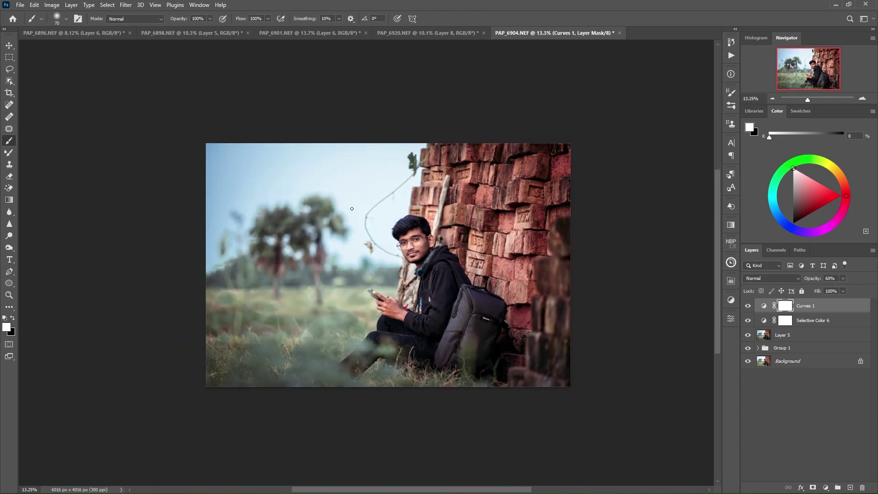
{"action": "scroll", "coordinate": [379, 217], "scroll_direction": "up", "scroll_amount": 1}
{"action": "left_click", "coordinate": [847, 486]}
{"action": "key", "text": "x"}
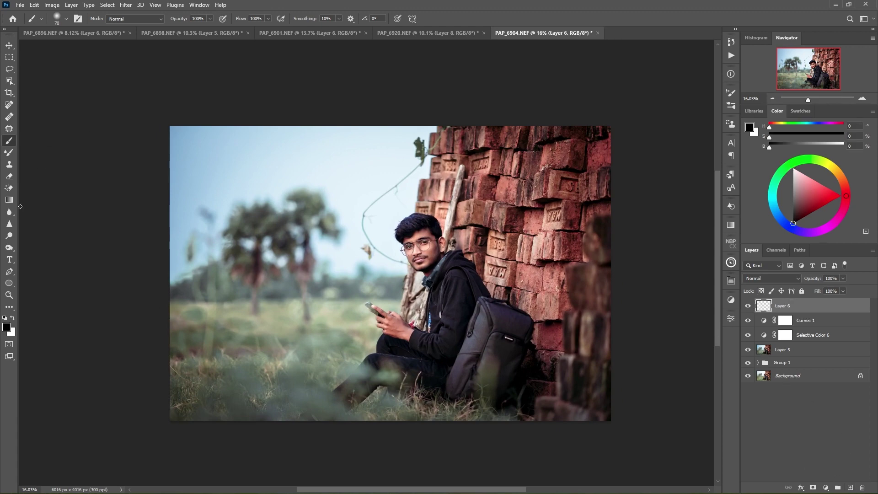
Paint a large soft white glow at the top-left and scale it up.
{"action": "key", "text": "x"}
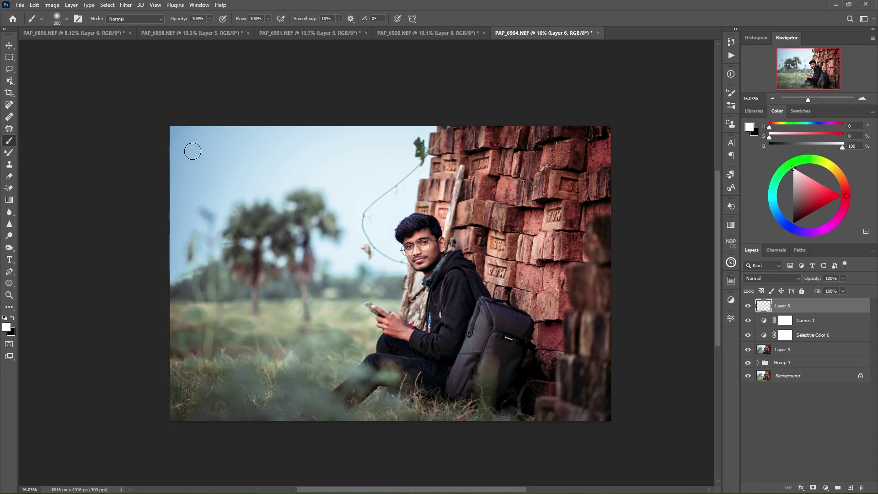
{"action": "key", "text": "bracketright"}
{"action": "key", "text": "bracketright"}
{"action": "key", "text": "bracketright"}
{"action": "key", "text": "bracketright"}
{"action": "key", "text": "bracketright"}
{"action": "key", "text": "bracketright"}
{"action": "left_click", "coordinate": [199, 138]}
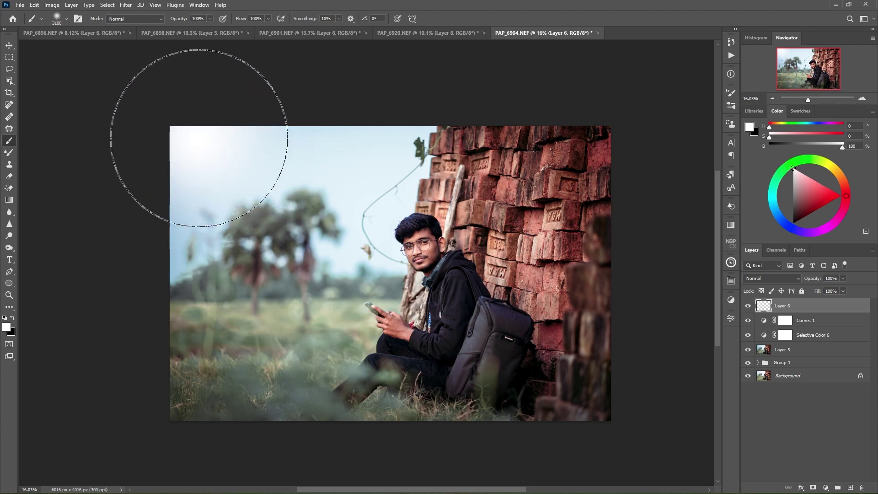
{"action": "key", "text": "ctrl+t"}
{"action": "left_click_drag", "start_coordinate": [385, 325], "coordinate": [521, 449]}
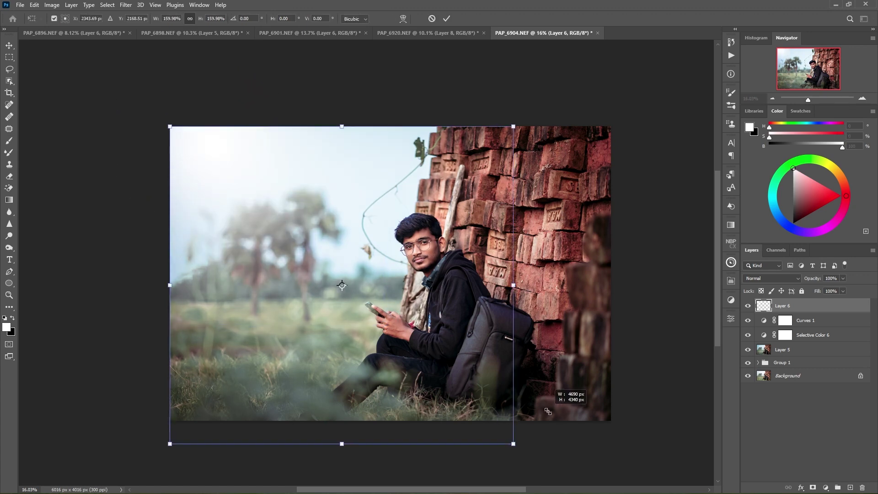
{"action": "mouse_move", "coordinate": [534, 292]}
{"action": "left_mouse_down"}
{"action": "mouse_move", "coordinate": [590, 288]}
{"action": "mouse_move", "coordinate": [474, 277]}
{"action": "left_mouse_up"}
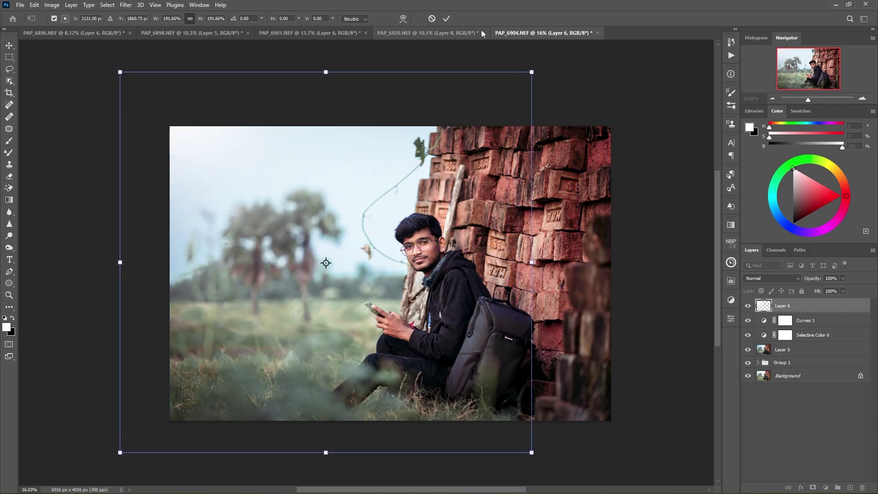
{"action": "left_click", "coordinate": [447, 18]}
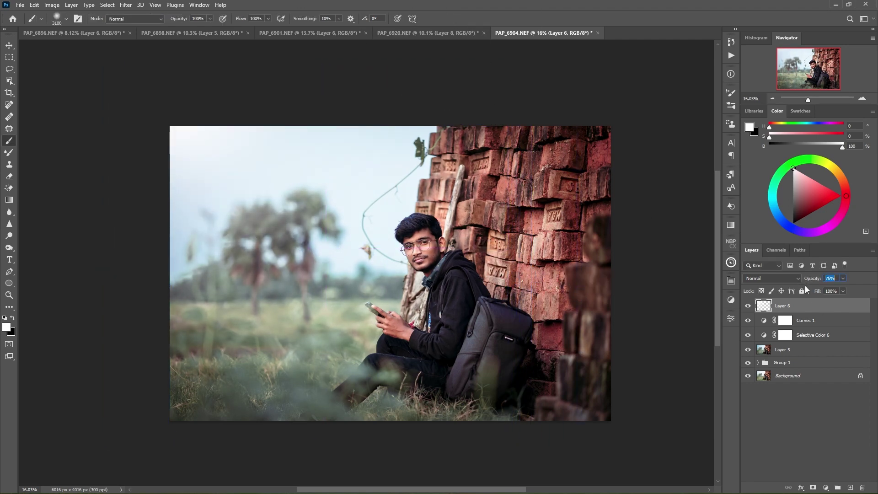
Fade the glow layer to 62% opacity and 83% fill, comparing with it hidden.
{"action": "left_click_drag", "start_coordinate": [815, 282], "coordinate": [806, 283]}
{"action": "left_click", "coordinate": [748, 306]}
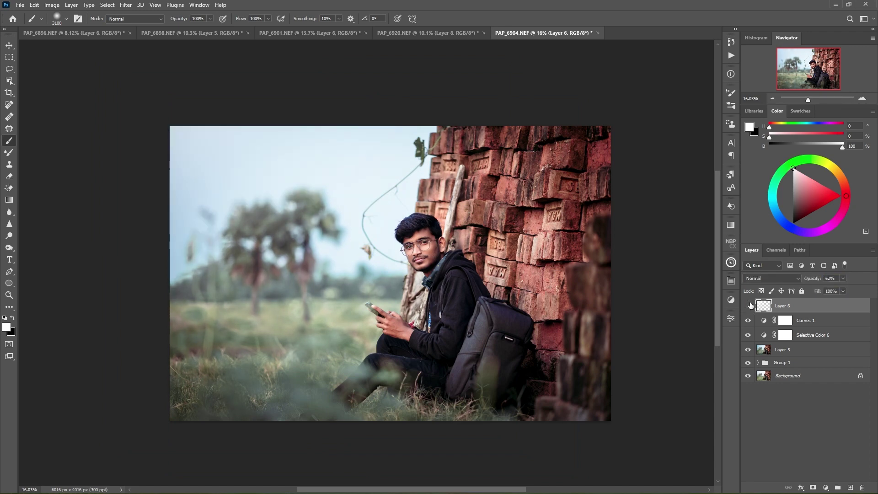
{"action": "left_click_drag", "start_coordinate": [415, 232], "coordinate": [383, 240]}
{"action": "scroll", "coordinate": [371, 231], "scroll_direction": "up", "scroll_amount": 1}
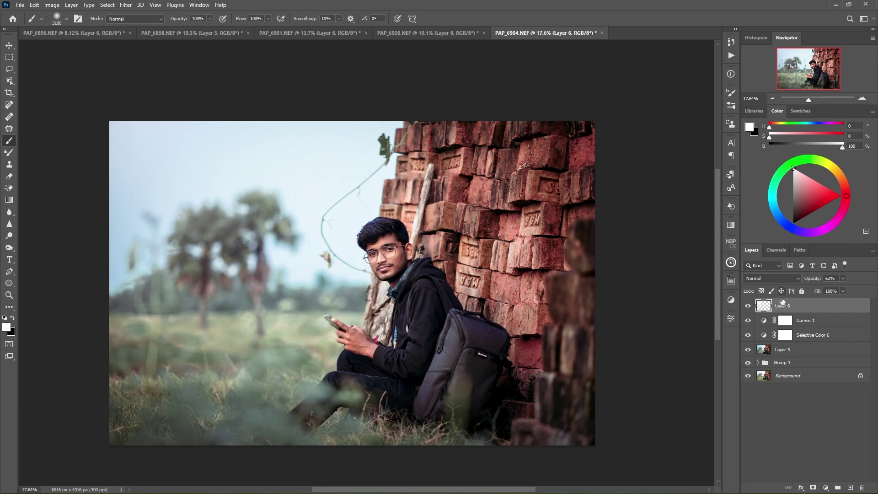
{"action": "key", "text": "ctrl+0"}
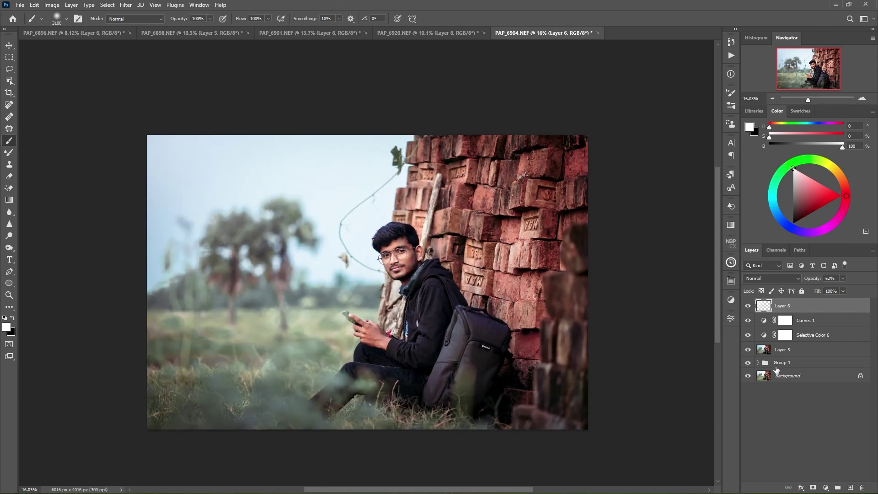
{"action": "left_click_drag", "start_coordinate": [817, 291], "coordinate": [811, 298]}
Stamp all visible layers into new Layer 7 and cancel the accidental crop.
{"action": "key", "text": "c"}
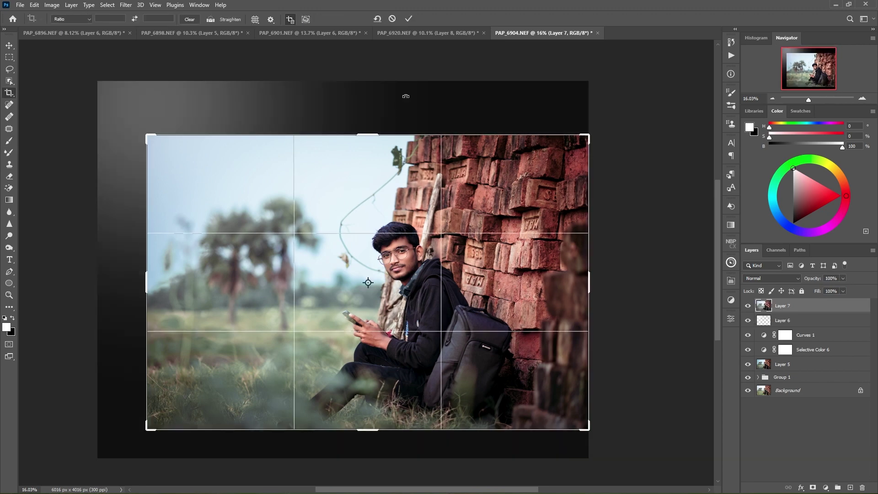
{"action": "key", "text": "ctrl+alt+shift+e"}
{"action": "left_click", "coordinate": [411, 18]}
{"action": "scroll", "coordinate": [407, 288], "scroll_direction": "up", "scroll_amount": 2}
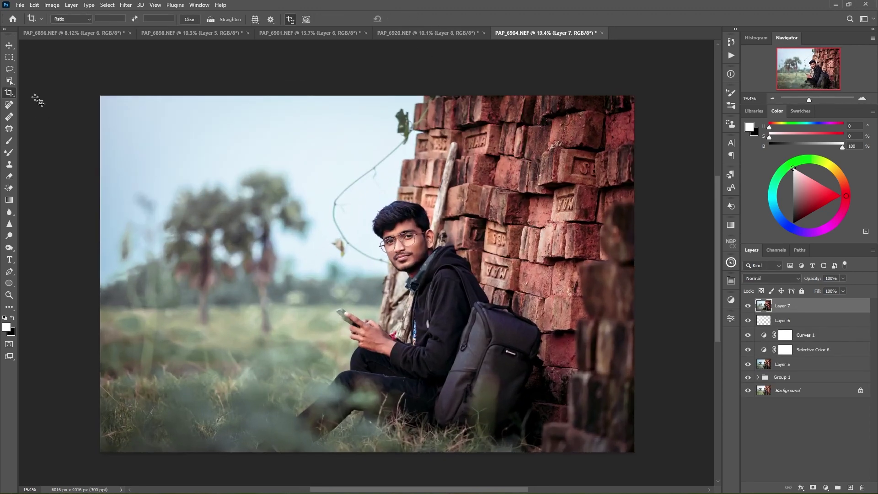
Pick the Dodge tool and zoom in on the man's face.
{"action": "left_click", "coordinate": [9, 236]}
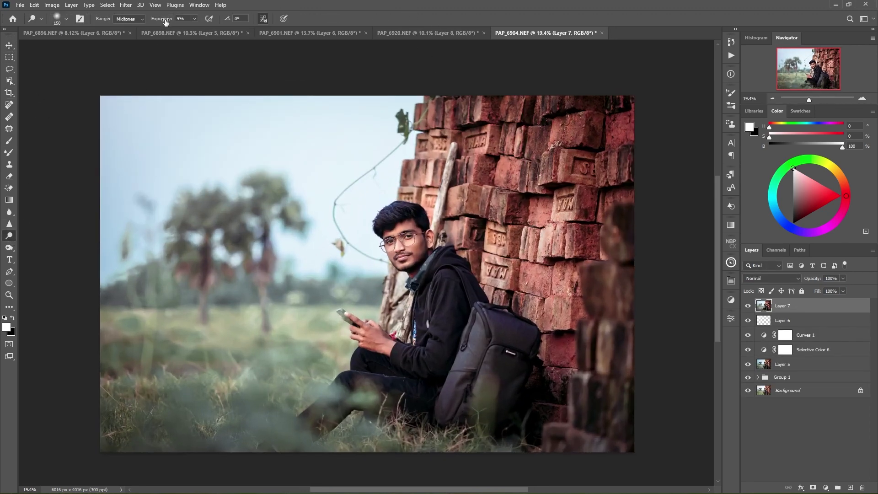
{"action": "scroll", "coordinate": [412, 235], "scroll_direction": "up", "scroll_amount": 2}
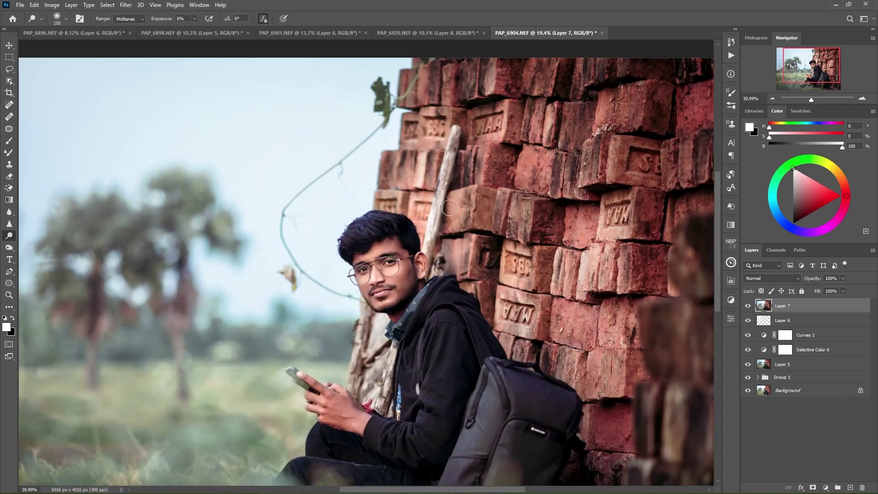
{"action": "scroll", "coordinate": [411, 235], "scroll_direction": "up", "scroll_amount": 2}
{"action": "scroll", "coordinate": [411, 236], "scroll_direction": "up", "scroll_amount": 2}
{"action": "scroll", "coordinate": [412, 235], "scroll_direction": "up", "scroll_amount": 2}
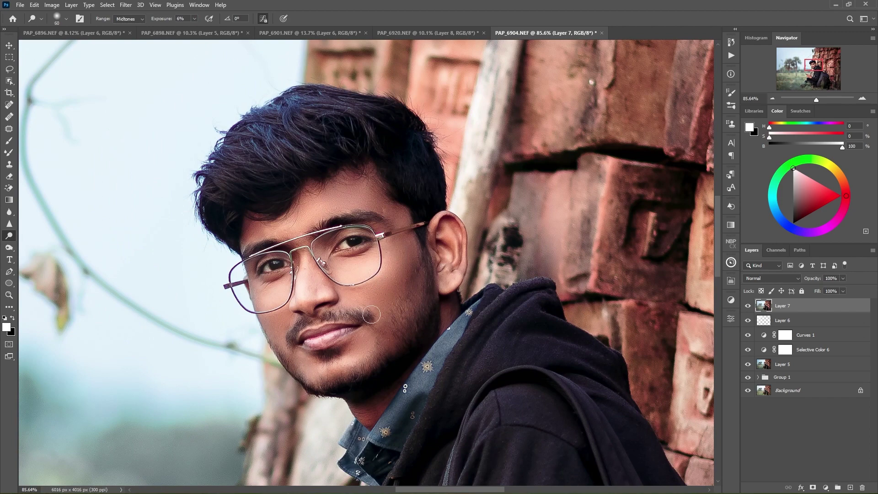
{"action": "scroll", "coordinate": [273, 293], "scroll_direction": "down", "scroll_amount": 1}
{"action": "scroll", "coordinate": [320, 291], "scroll_direction": "up", "scroll_amount": 1}
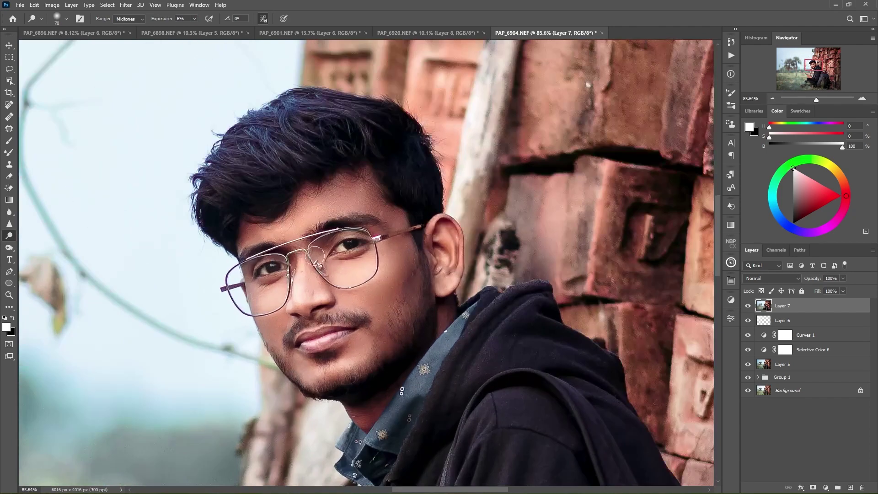
{"action": "scroll", "coordinate": [360, 288], "scroll_direction": "down", "scroll_amount": 3}
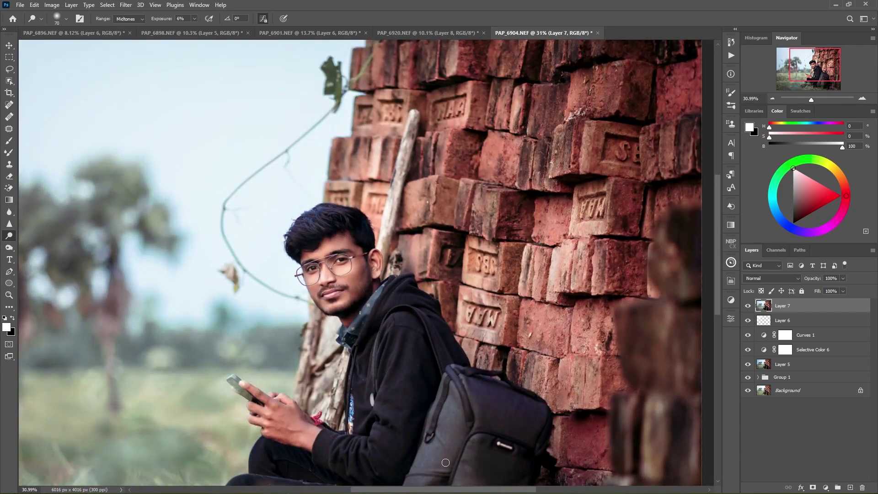
{"action": "scroll", "coordinate": [442, 429], "scroll_direction": "down", "scroll_amount": 2}
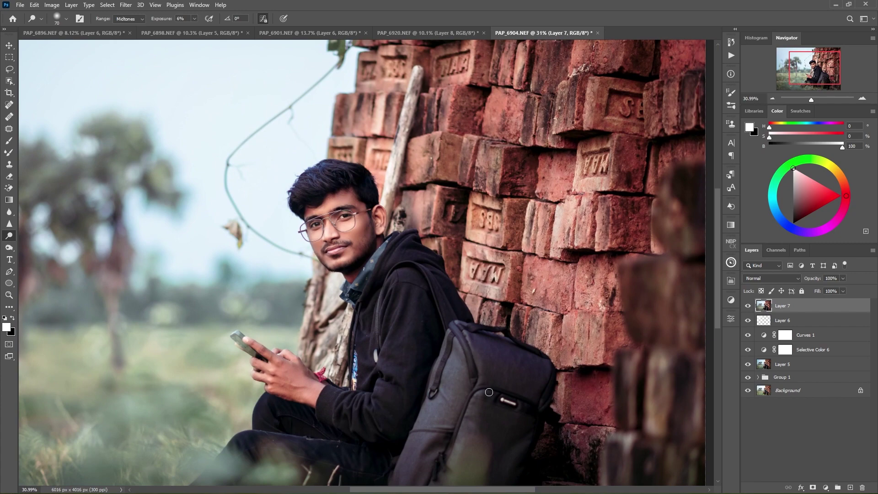
{"action": "scroll", "coordinate": [489, 392], "scroll_direction": "down", "scroll_amount": 3}
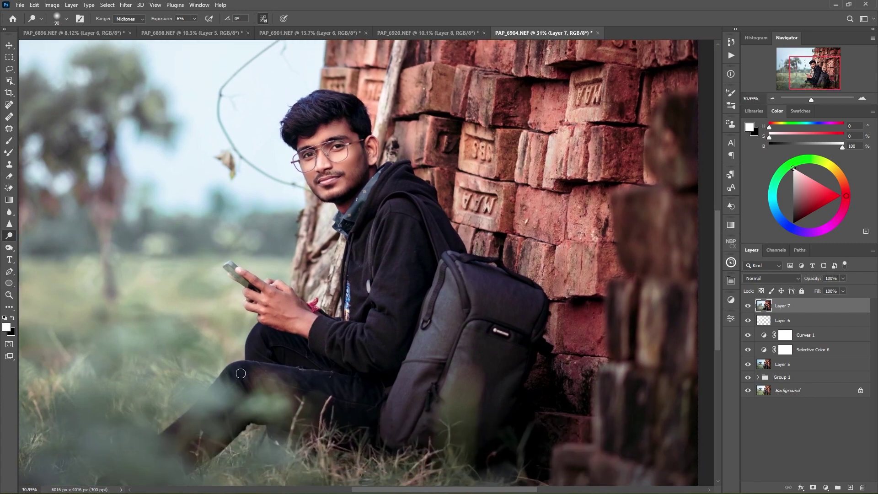
{"action": "scroll", "coordinate": [241, 373], "scroll_direction": "down", "scroll_amount": 2}
{"action": "scroll", "coordinate": [337, 239], "scroll_direction": "up", "scroll_amount": 2}
{"action": "scroll", "coordinate": [397, 247], "scroll_direction": "up", "scroll_amount": 2}
{"action": "scroll", "coordinate": [398, 247], "scroll_direction": "up", "scroll_amount": 1}
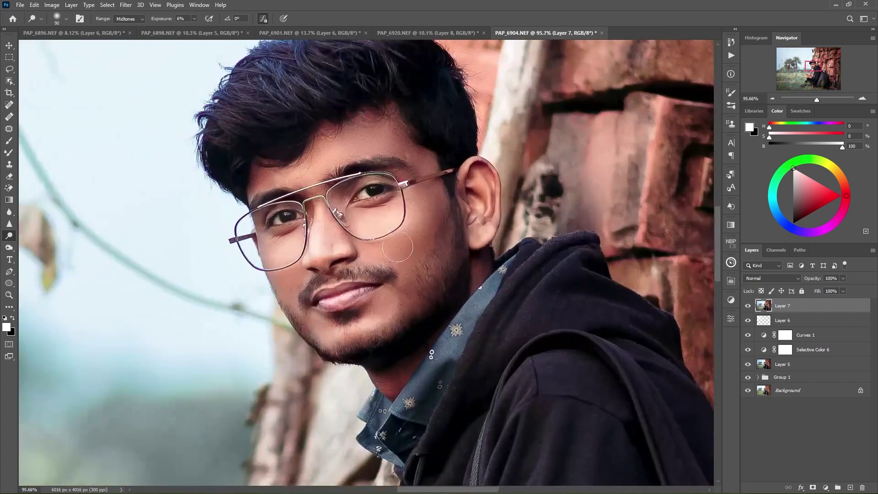
{"action": "scroll", "coordinate": [397, 247], "scroll_direction": "up", "scroll_amount": 1}
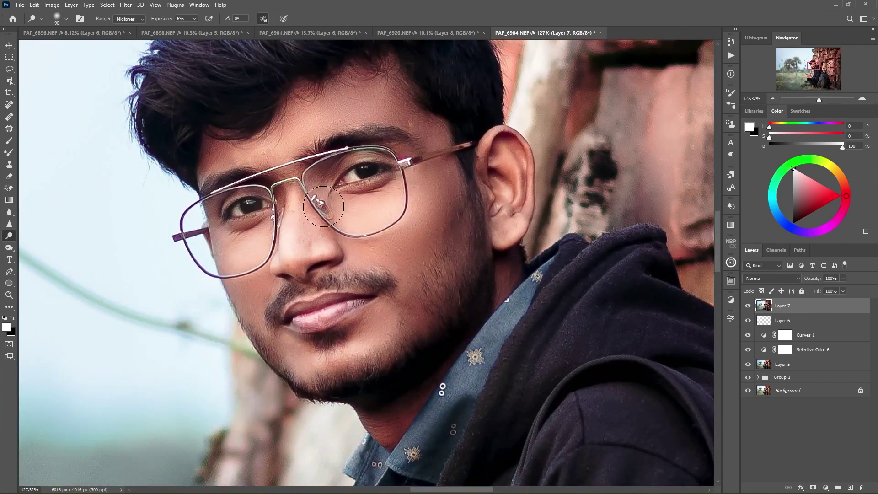
{"action": "scroll", "coordinate": [323, 207], "scroll_direction": "up", "scroll_amount": 1}
Set the Burn tool to Midtones with a brush size of 100.
{"action": "left_click", "coordinate": [9, 247]}
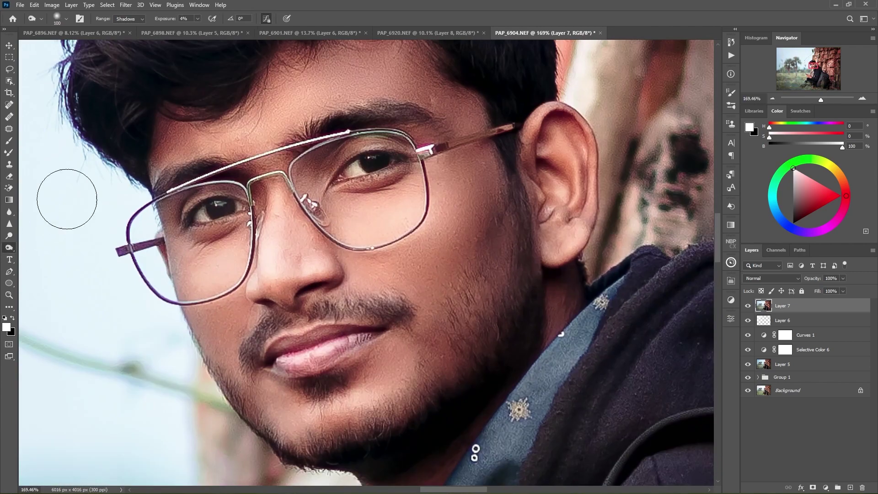
{"action": "left_click", "coordinate": [127, 20]}
{"action": "key", "text": "bracketright"}
{"action": "key", "text": "bracketright"}
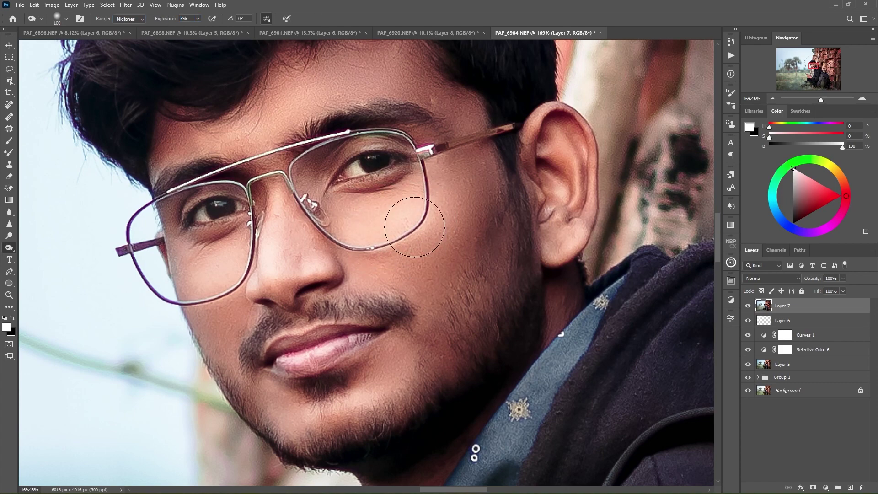
{"action": "key", "text": "bracketleft"}
{"action": "key", "text": "bracketleft"}
{"action": "scroll", "coordinate": [366, 220], "scroll_direction": "down", "scroll_amount": 2}
Return to the Dodge tool at 6% exposure with a 150 brush over the face.
{"action": "left_click", "coordinate": [8, 237]}
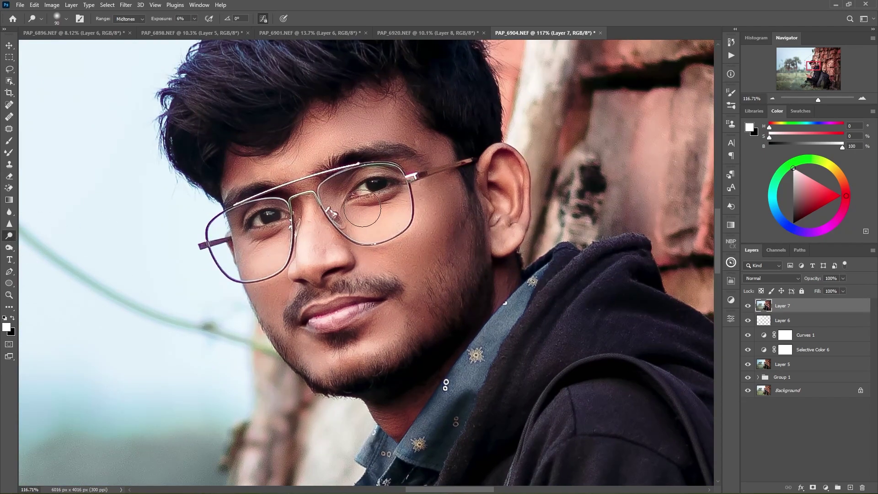
{"action": "key", "text": "bracketright"}
{"action": "key", "text": "bracketright"}
{"action": "scroll", "coordinate": [414, 352], "scroll_direction": "down", "scroll_amount": 3}
{"action": "scroll", "coordinate": [417, 314], "scroll_direction": "down", "scroll_amount": 3}
{"action": "scroll", "coordinate": [417, 313], "scroll_direction": "down", "scroll_amount": 3}
{"action": "scroll", "coordinate": [403, 92], "scroll_direction": "down", "scroll_amount": 3}
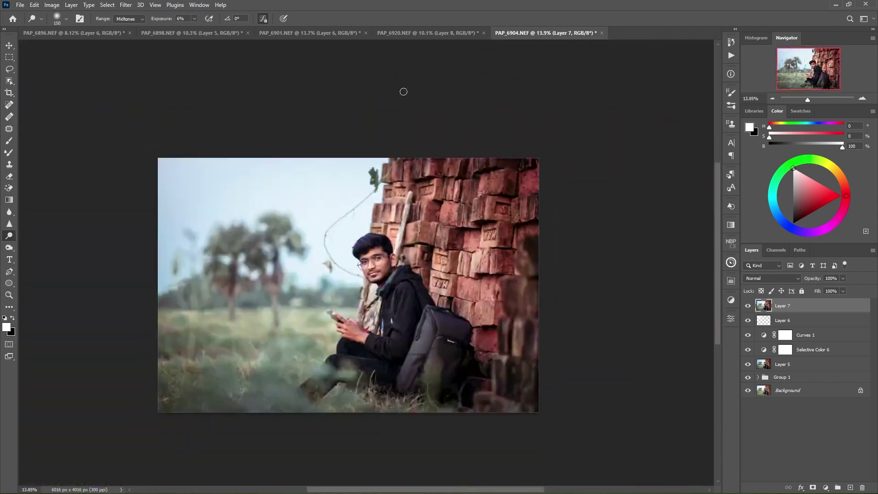
{"action": "scroll", "coordinate": [607, 330], "scroll_direction": "up", "scroll_amount": 2}
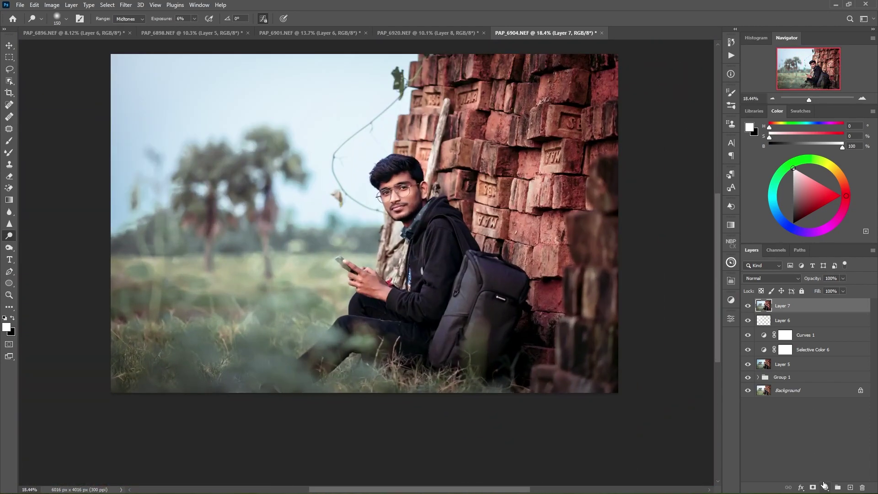
Add Selective Color 7 with Neutrals at Magenta -1, Yellow +5, Black -3, then compare before and after.
{"action": "left_click", "coordinate": [824, 486]}
{"action": "left_click", "coordinate": [635, 214]}
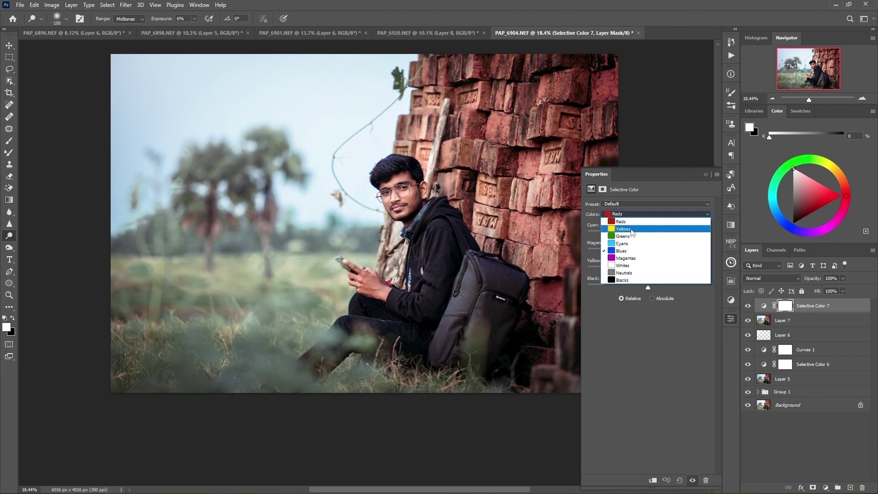
{"action": "left_click", "coordinate": [639, 273]}
{"action": "left_click_drag", "start_coordinate": [649, 288], "coordinate": [651, 270]}
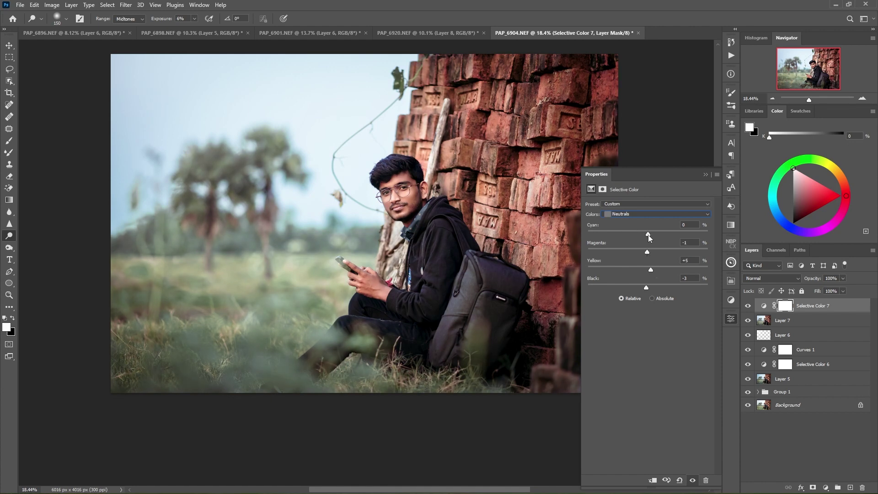
{"action": "left_click_drag", "start_coordinate": [648, 235], "coordinate": [649, 235]}
{"action": "left_click", "coordinate": [748, 306]}
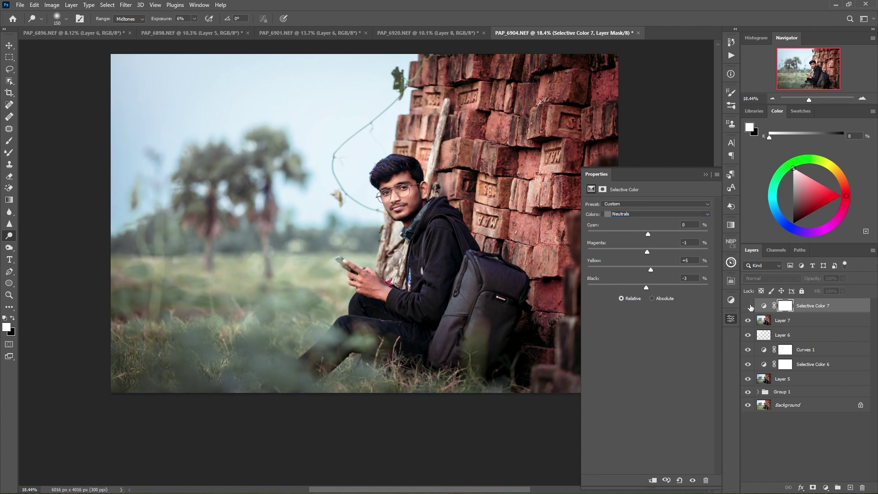
{"action": "scroll", "coordinate": [387, 179], "scroll_direction": "down", "scroll_amount": 3}
{"action": "scroll", "coordinate": [387, 180], "scroll_direction": "up", "scroll_amount": 2}
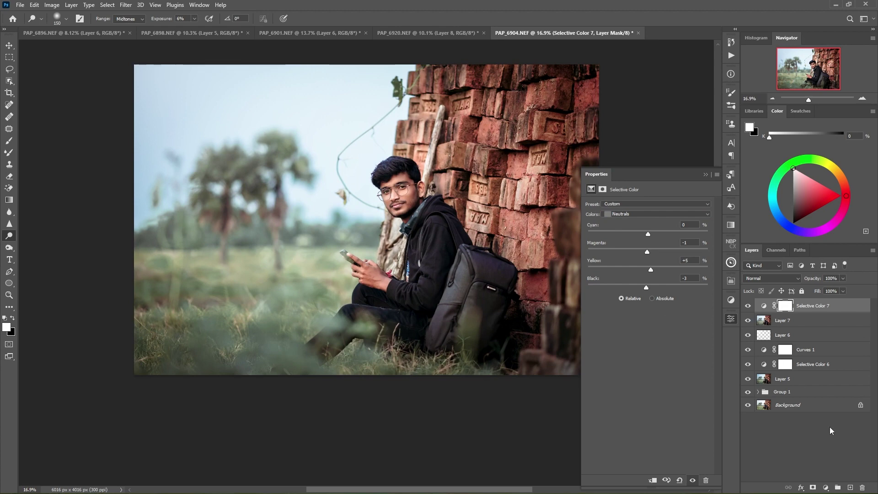
Add Selective Color 8, adding magenta and a little black to the Yellows while trimming their cyan and yellow.
{"action": "left_click", "coordinate": [824, 486]}
{"action": "left_click", "coordinate": [805, 474]}
{"action": "left_click", "coordinate": [640, 214]}
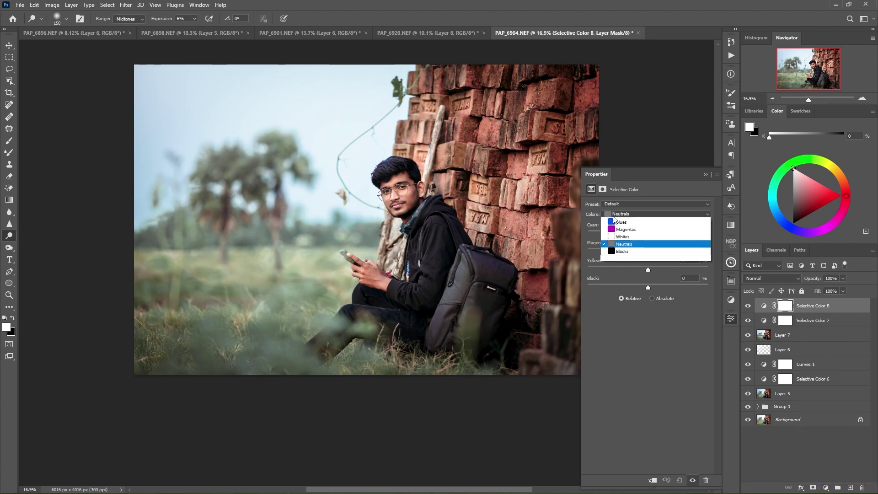
{"action": "left_click", "coordinate": [622, 229]}
{"action": "left_click_drag", "start_coordinate": [647, 252], "coordinate": [663, 253]}
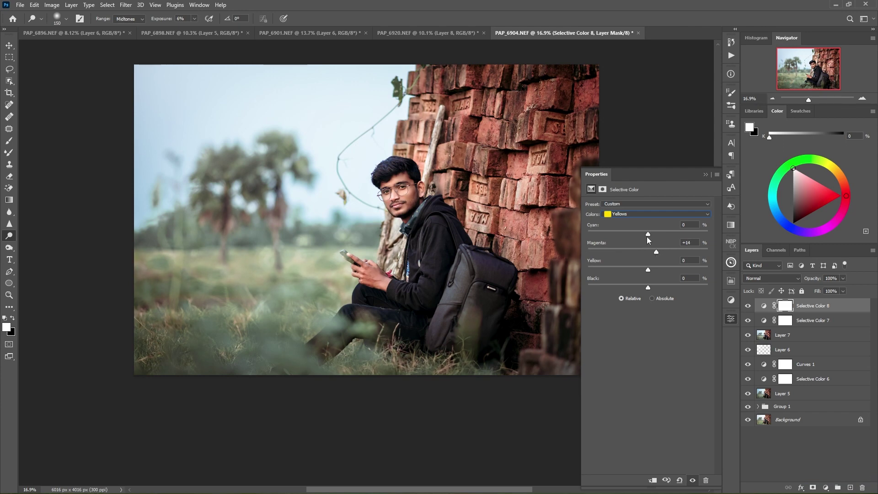
{"action": "left_click_drag", "start_coordinate": [664, 234], "coordinate": [662, 234]}
{"action": "left_click_drag", "start_coordinate": [648, 269], "coordinate": [646, 270]}
{"action": "left_click_drag", "start_coordinate": [653, 288], "coordinate": [654, 286]}
Try Black -4 in the Blacks, return it to 0, and collapse the Properties panel.
{"action": "left_click", "coordinate": [630, 214]}
{"action": "left_click", "coordinate": [622, 281]}
{"action": "left_click_drag", "start_coordinate": [648, 289], "coordinate": [646, 291]}
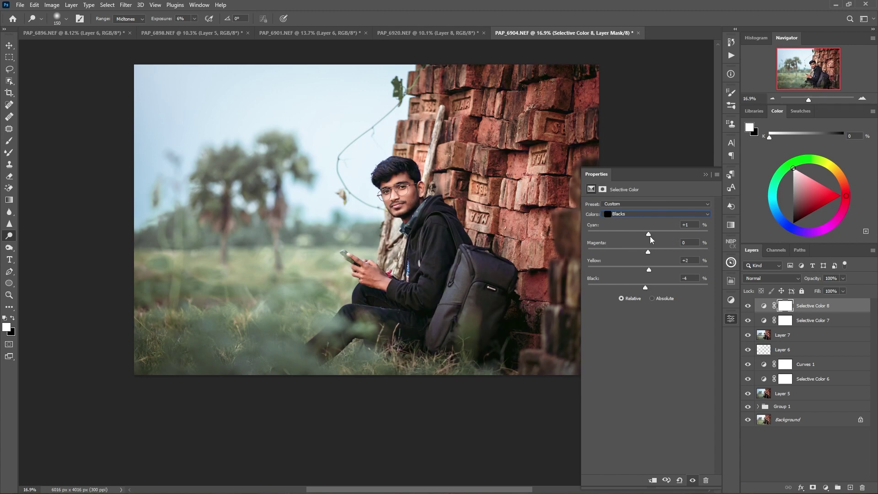
{"action": "left_click_drag", "start_coordinate": [651, 286], "coordinate": [647, 290]}
{"action": "left_click", "coordinate": [706, 174]}
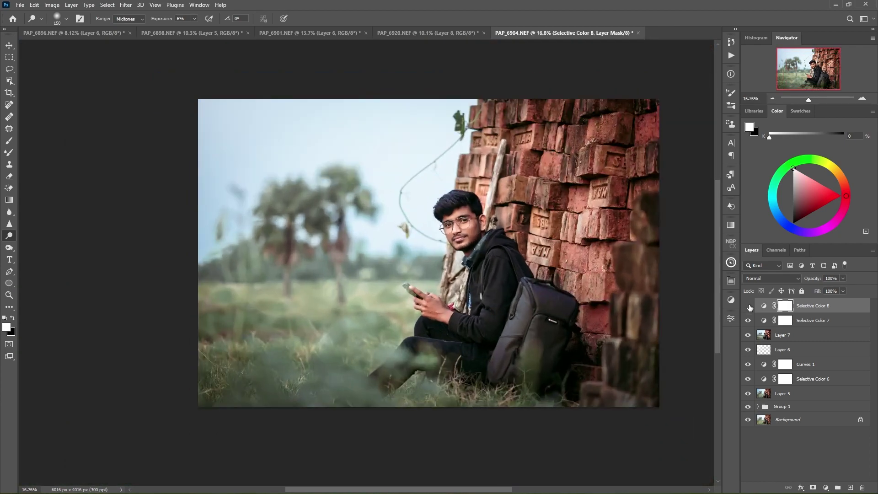
Re-enable Selective Color 8 and add a Curves layer with the RGB curve lifted to brighten.
{"action": "left_click", "coordinate": [748, 305]}
{"action": "scroll", "coordinate": [532, 206], "scroll_direction": "up", "scroll_amount": 5}
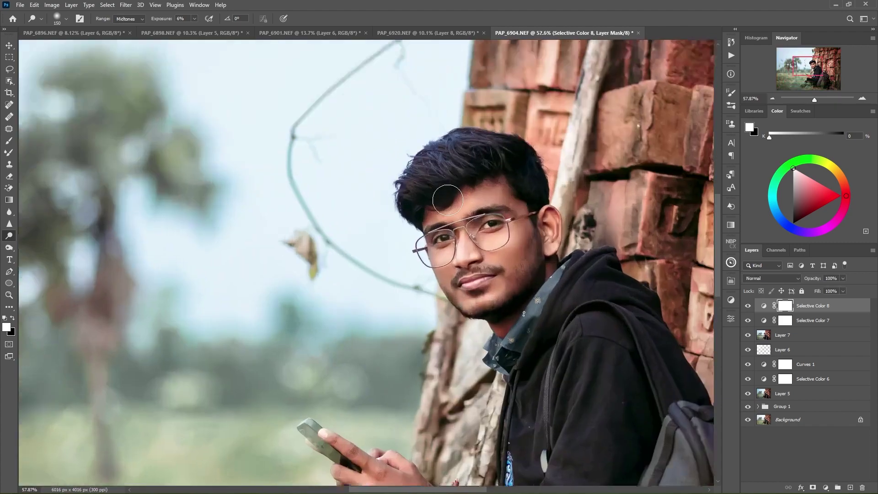
{"action": "scroll", "coordinate": [532, 206], "scroll_direction": "up", "scroll_amount": 2}
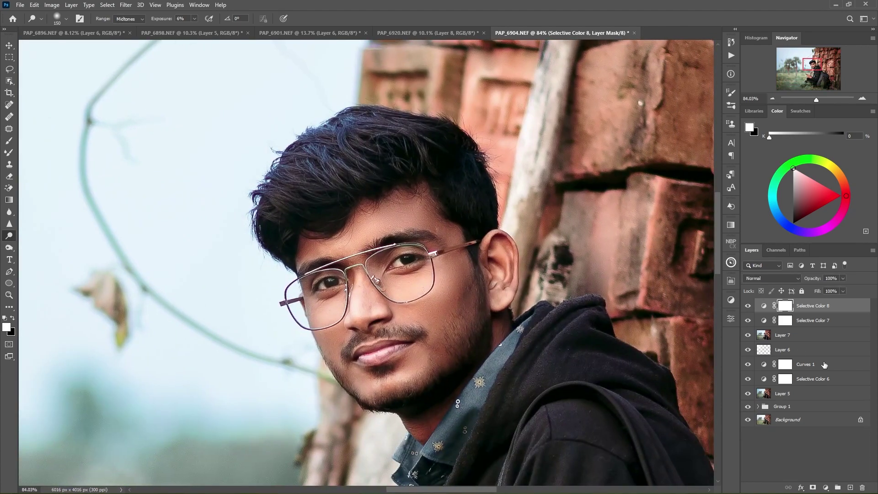
{"action": "left_click", "coordinate": [825, 487]}
{"action": "left_click", "coordinate": [823, 371]}
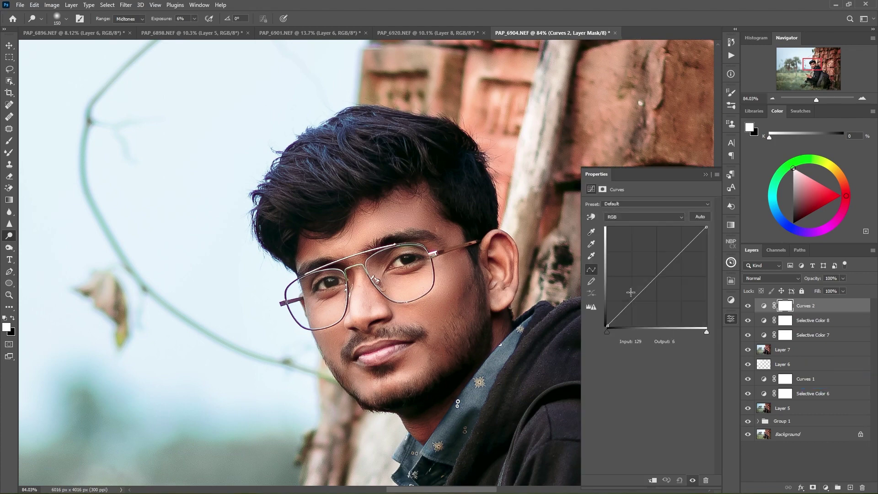
{"action": "left_click_drag", "start_coordinate": [624, 313], "coordinate": [619, 308]}
{"action": "left_click", "coordinate": [706, 174]}
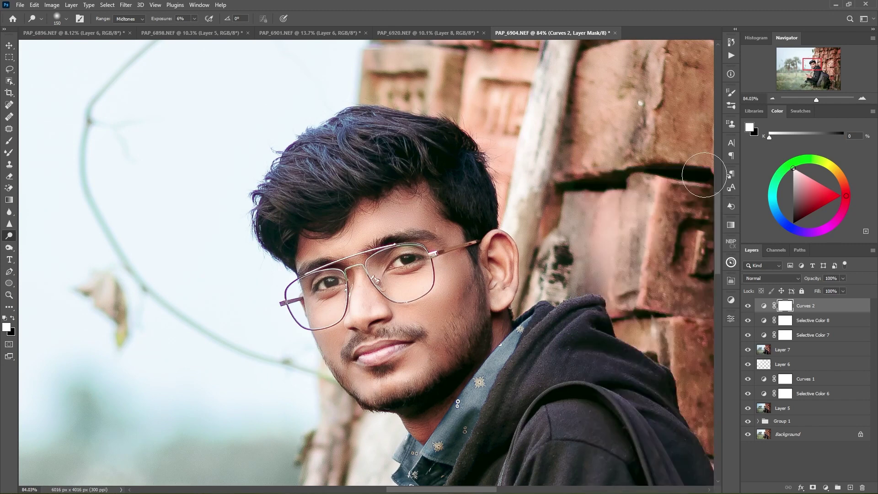
Invert the Curves 2 mask and paint white over the man's hair and hoodie.
{"action": "key", "text": "i"}
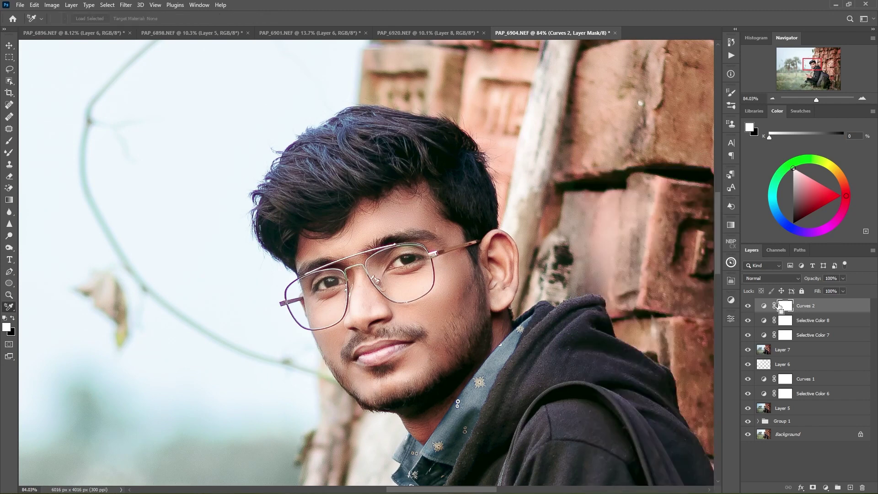
{"action": "key", "text": "ctrl+i"}
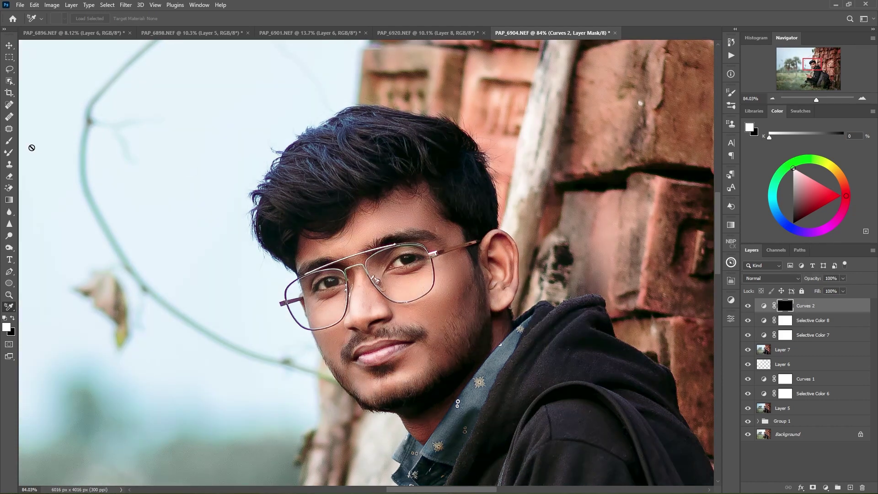
{"action": "left_click", "coordinate": [10, 142]}
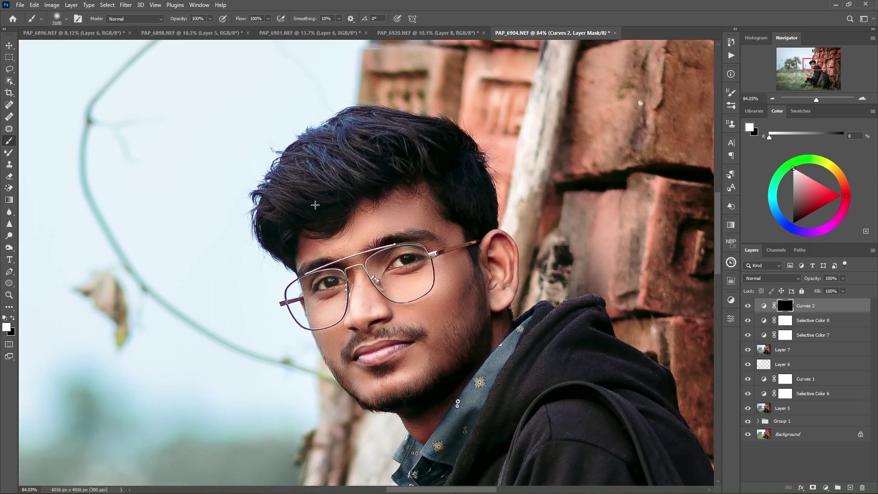
{"action": "key", "text": "bracketleft"}
{"action": "key", "text": "bracketleft"}
{"action": "key", "text": "bracketleft"}
{"action": "key", "text": "bracketright"}
{"action": "left_click_drag", "start_coordinate": [347, 150], "coordinate": [448, 174]}
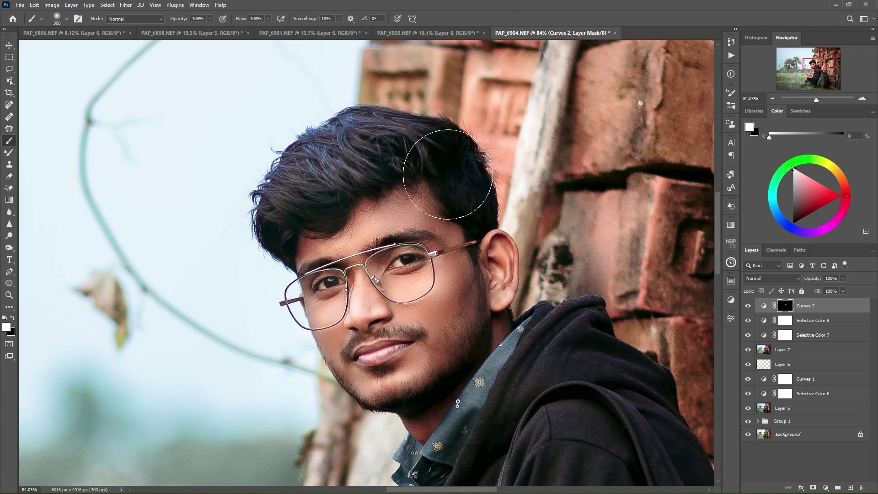
{"action": "scroll", "coordinate": [448, 174], "scroll_direction": "down", "scroll_amount": 6}
{"action": "key", "text": "bracketright"}
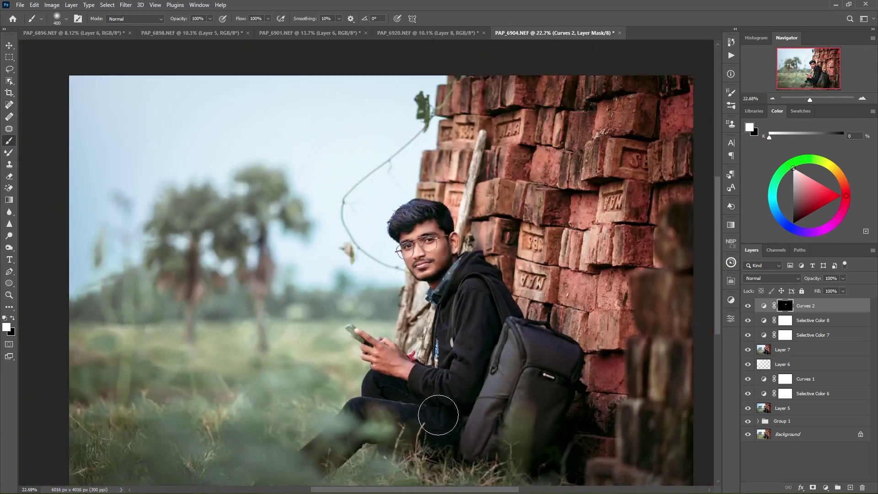
{"action": "key", "text": "bracketright"}
{"action": "key", "text": "bracketright"}
{"action": "key", "text": "bracketright"}
{"action": "left_click_drag", "start_coordinate": [467, 316], "coordinate": [463, 358]}
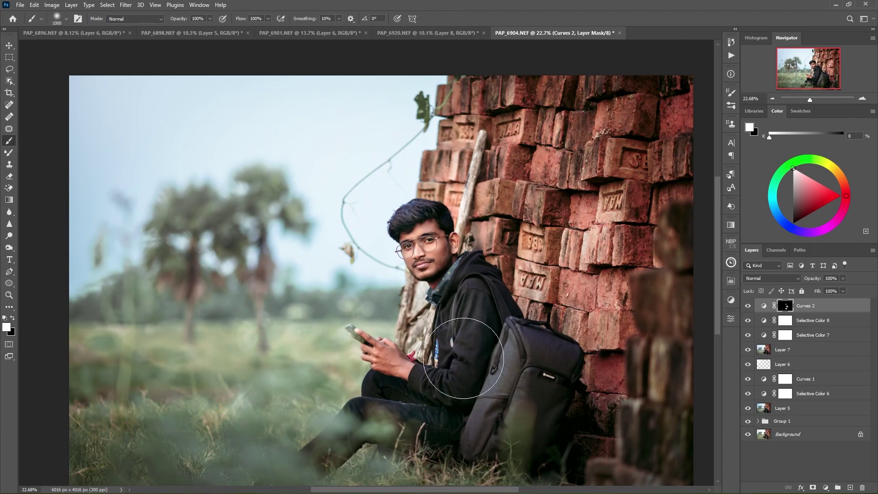
Compare the brightening by toggling Curves 2 off and back on.
{"action": "key", "text": "bracketleft"}
{"action": "key", "text": "bracketleft"}
{"action": "key", "text": "bracketleft"}
{"action": "scroll", "coordinate": [461, 274], "scroll_direction": "up", "scroll_amount": 2}
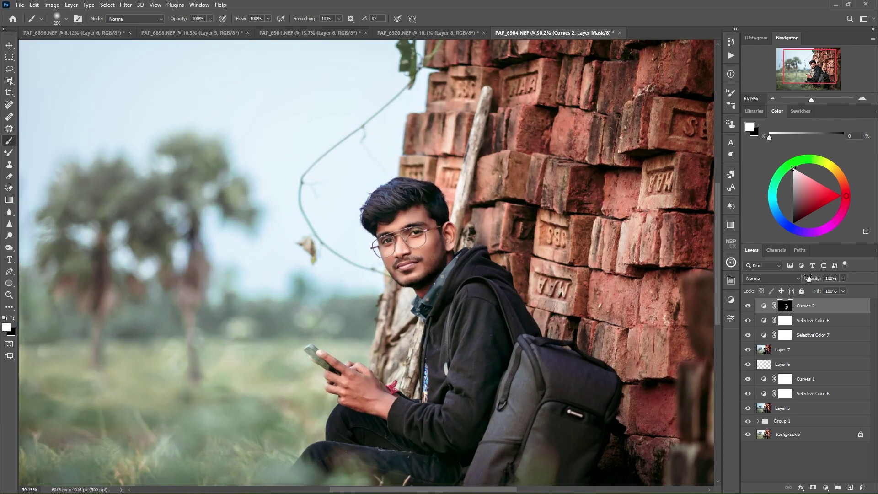
{"action": "left_click", "coordinate": [748, 305]}
{"action": "left_click", "coordinate": [747, 306]}
{"action": "left_click", "coordinate": [748, 305]}
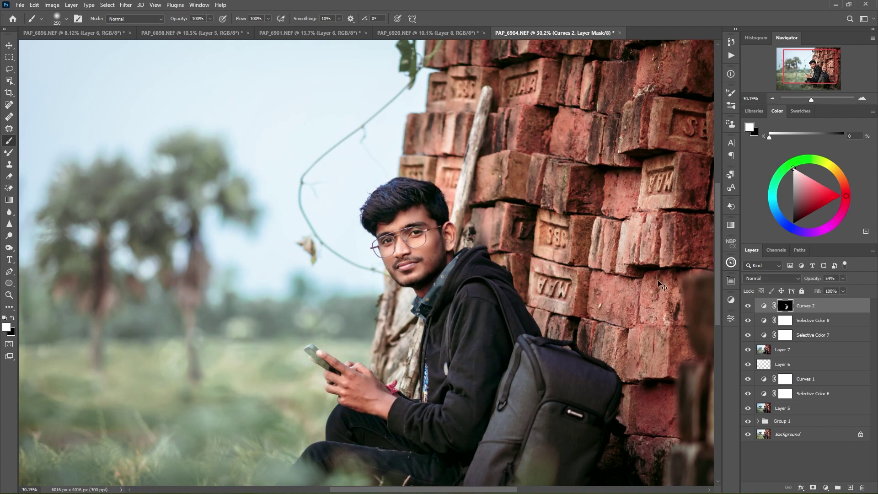
{"action": "scroll", "coordinate": [551, 236], "scroll_direction": "down", "scroll_amount": 1}
{"action": "scroll", "coordinate": [366, 256], "scroll_direction": "down", "scroll_amount": 3}
{"action": "scroll", "coordinate": [331, 261], "scroll_direction": "up", "scroll_amount": 2}
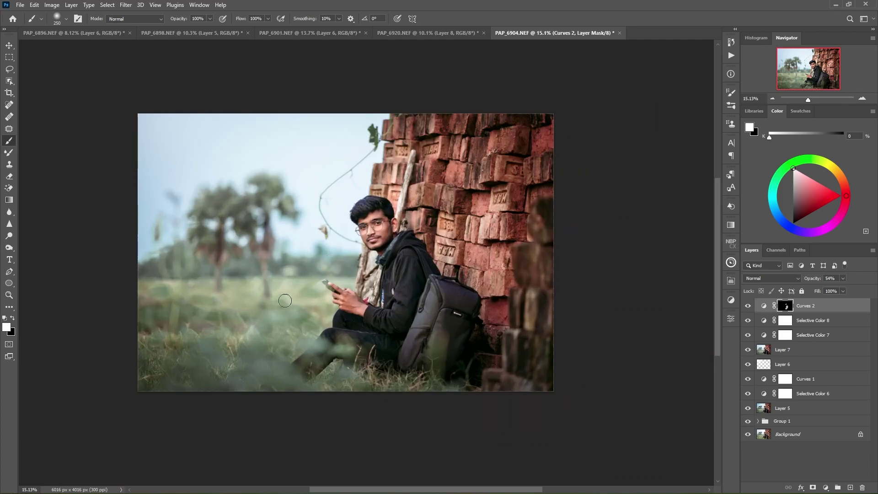